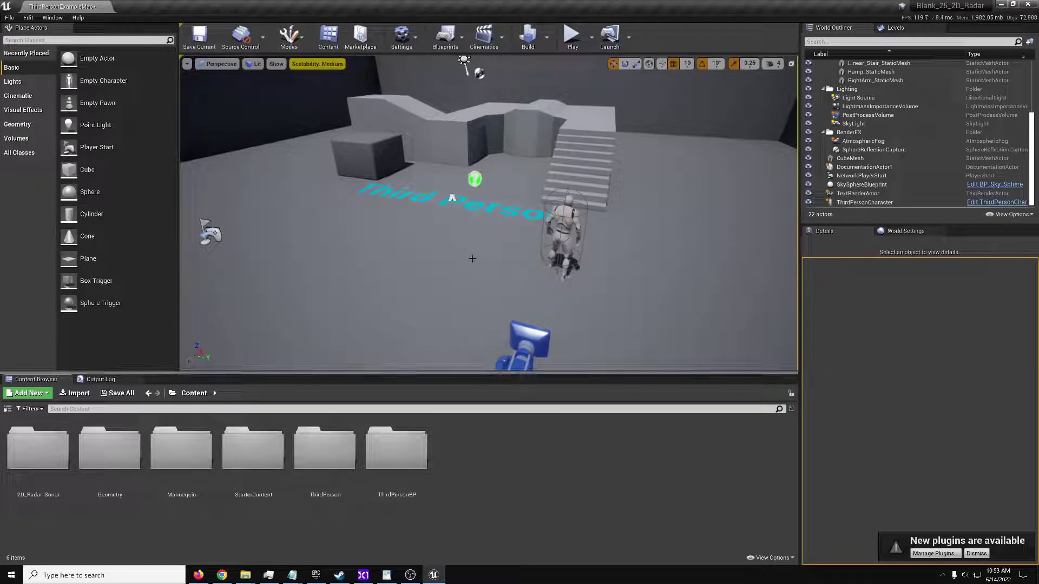
Step: Look over the third-person level and the 2D_Radar-Sonar folder's contents, returning to the Content folder
right_click_drag(520, 211, 671, 230)
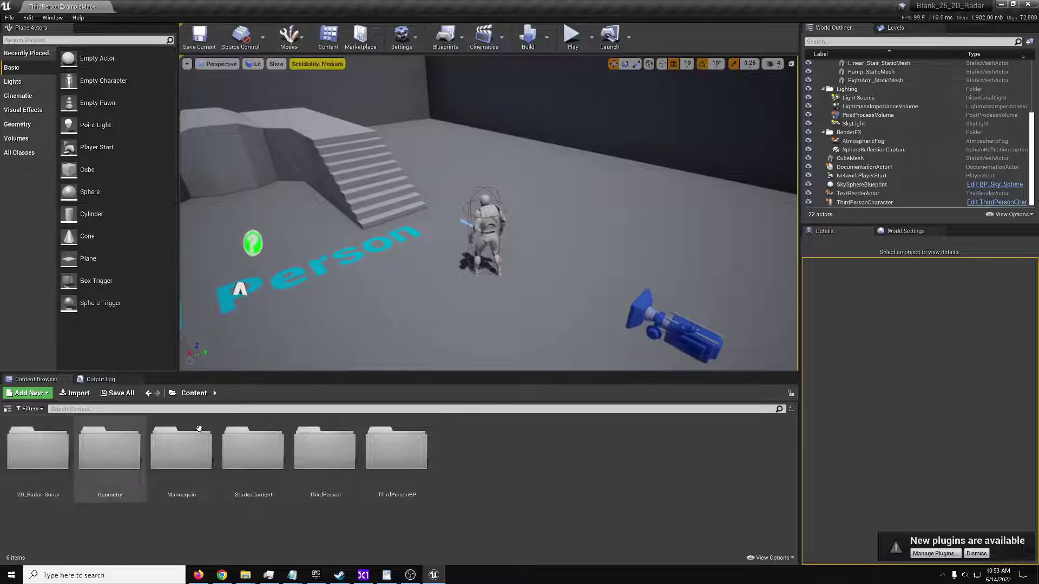
right_click_drag(385, 353, 613, 189)
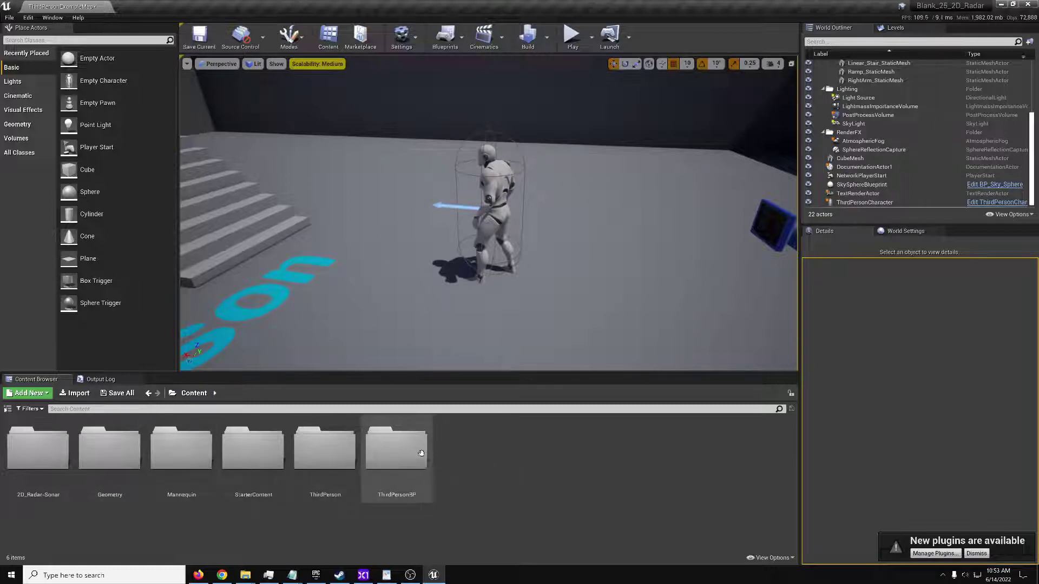
double_click(25, 458)
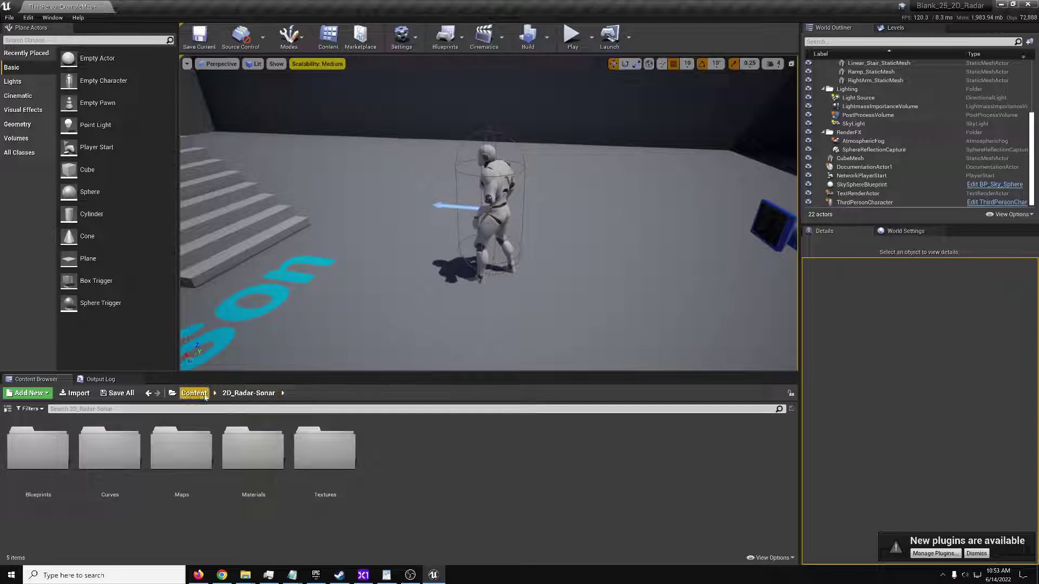
left_click(194, 393)
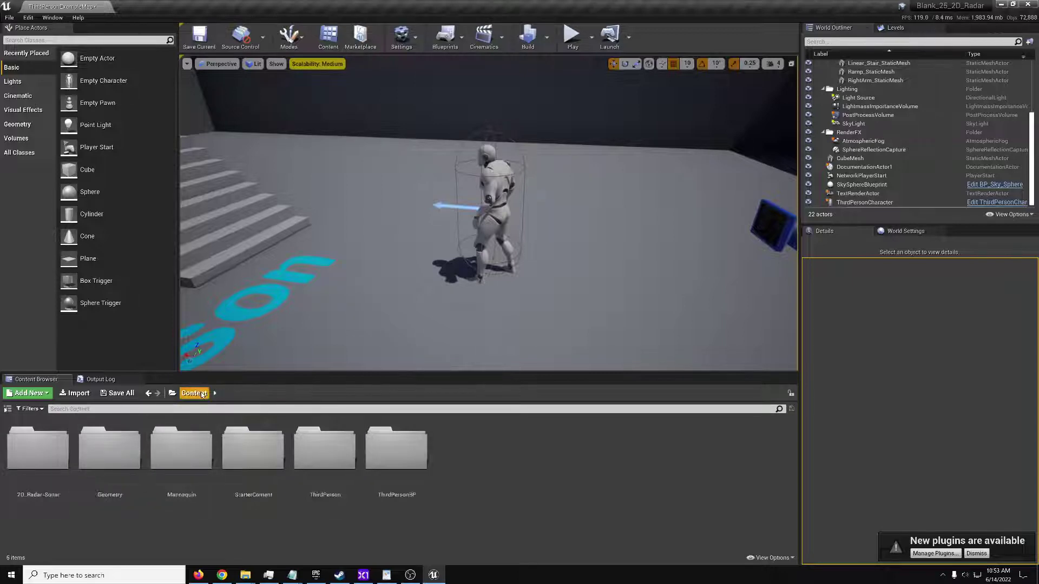
Step: Switch to the Epic Games Launcher and find the 2D Radar System asset in the Unreal Engine library's vault
left_click(316, 574)
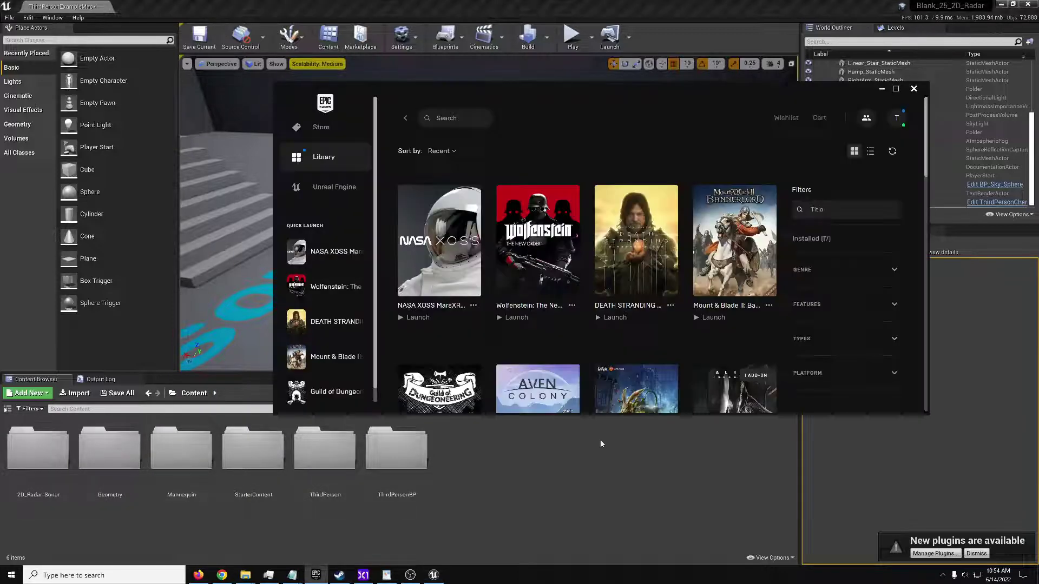
left_click(335, 188)
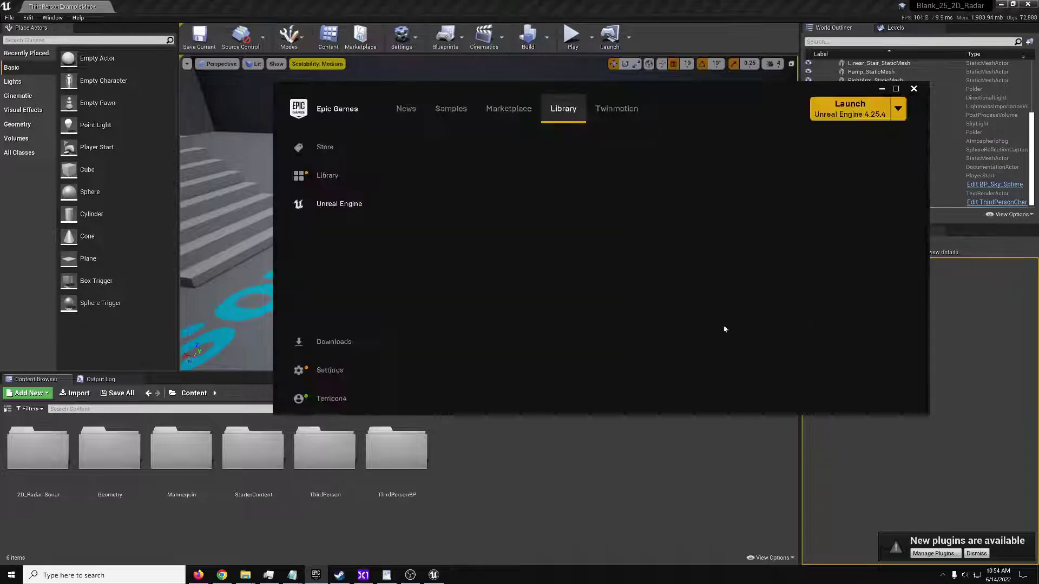
scroll(758, 255, "down", 5)
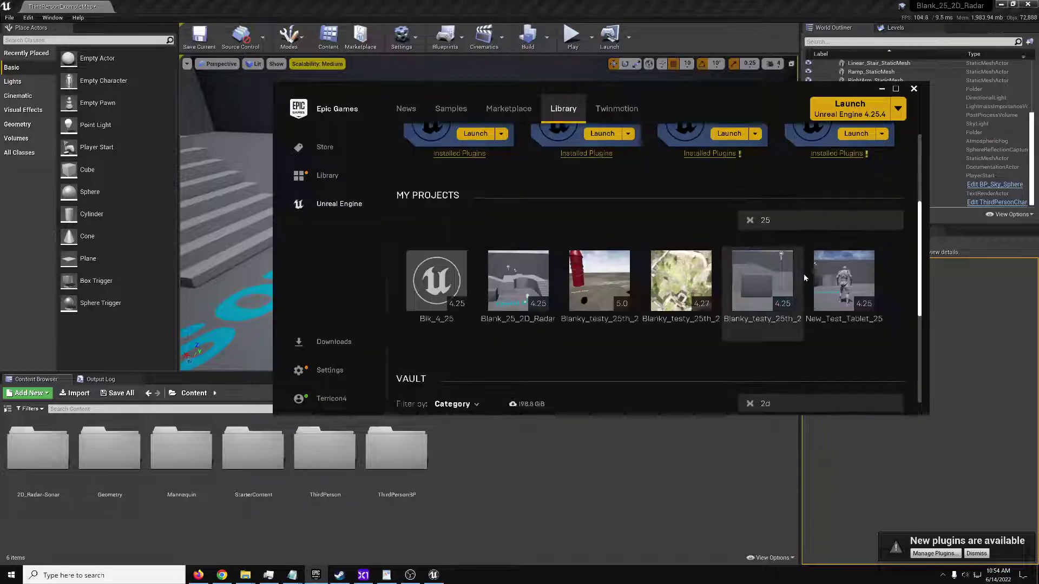
scroll(779, 325, "down", 1)
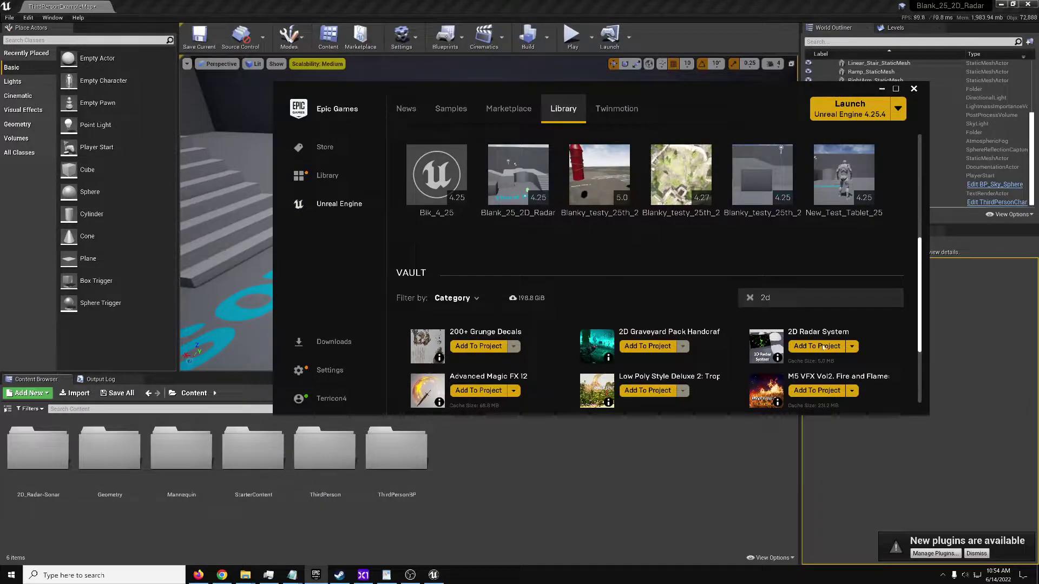
Step: Start adding 2D Radar System to a project, filter the projects by 25, back out and return to the Unreal editor
left_click(829, 348)
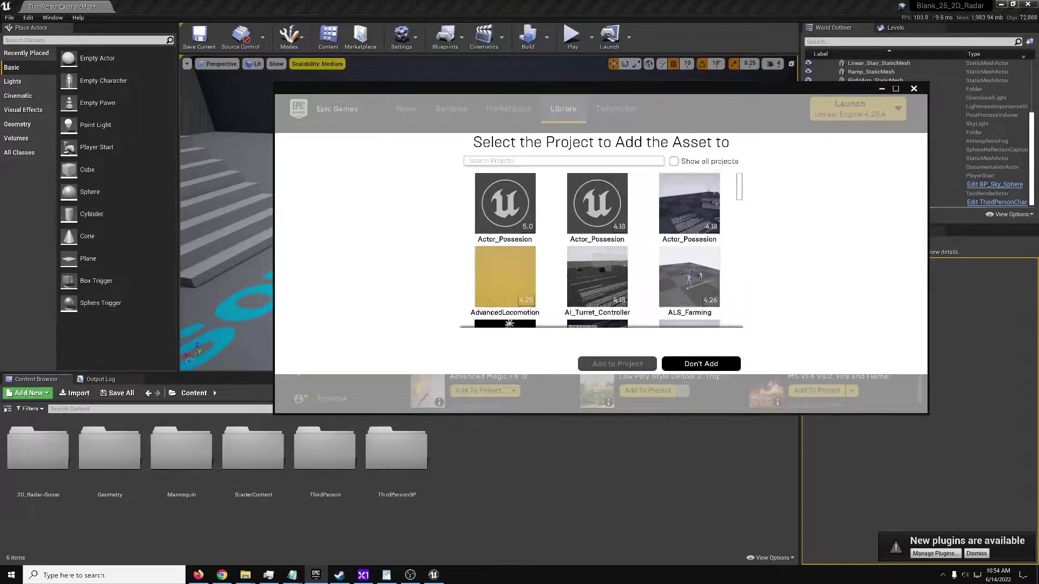
type("25")
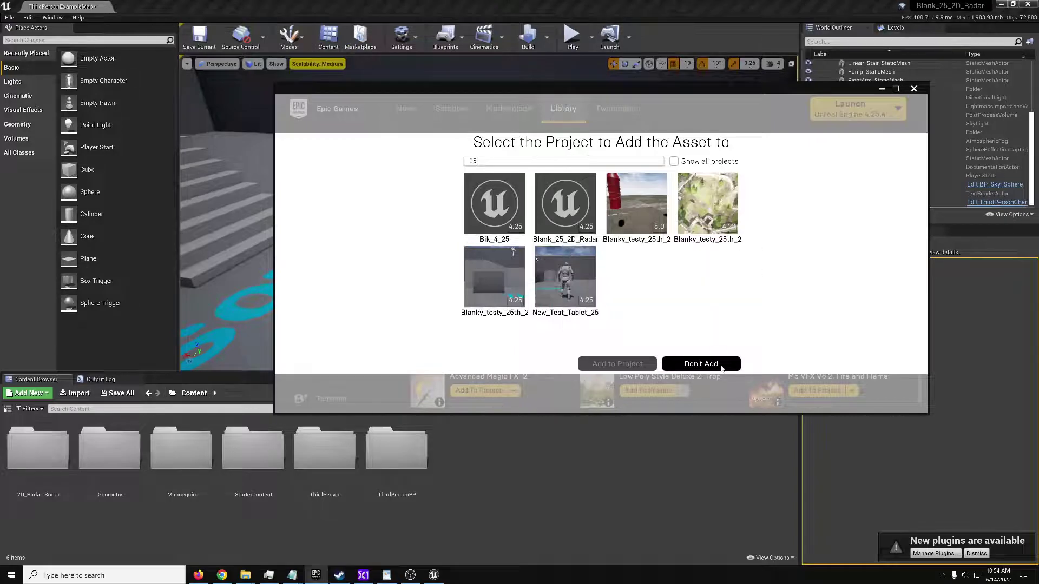
left_click(692, 365)
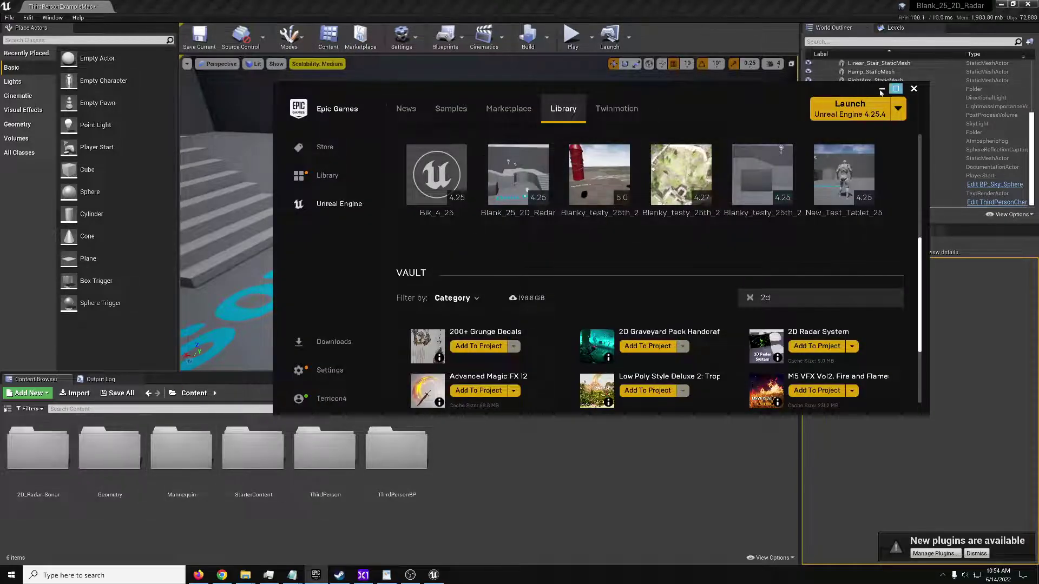
left_click(328, 176)
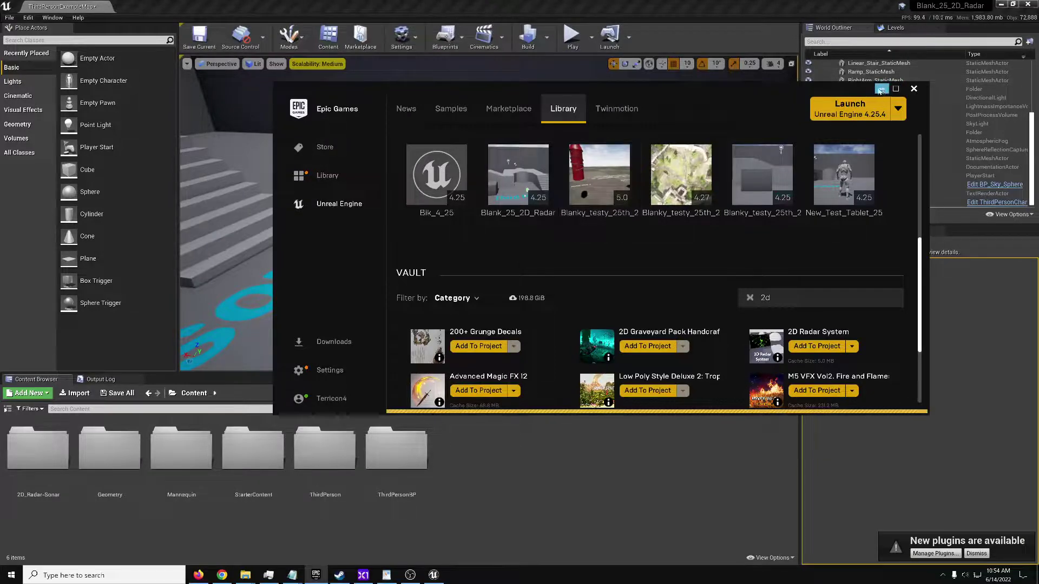
left_click(883, 90)
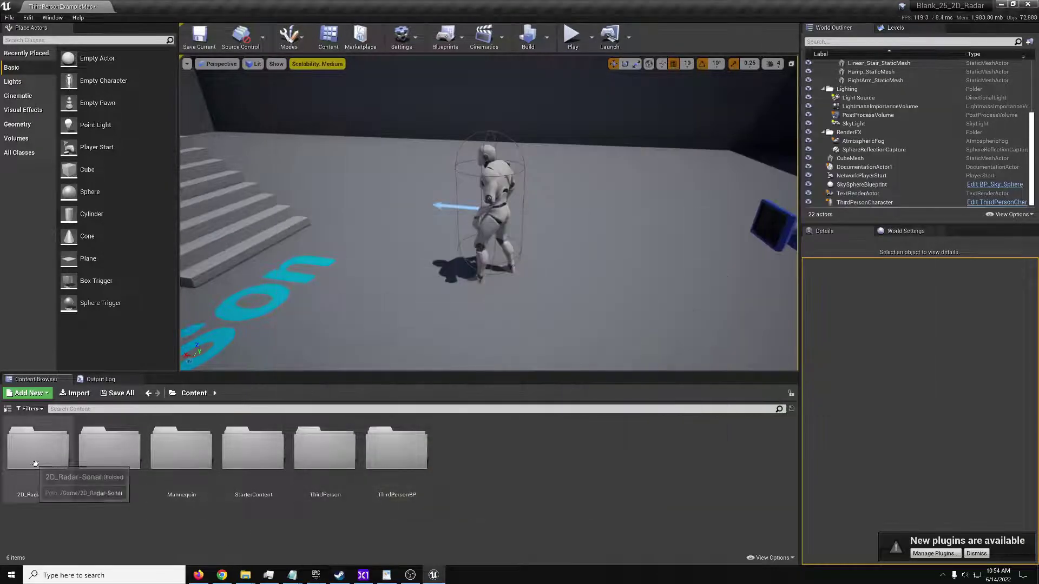
Step: Open the ThirdPersonCharacter blueprint from the level's actor list and show its 3D viewport
left_click(57, 460)
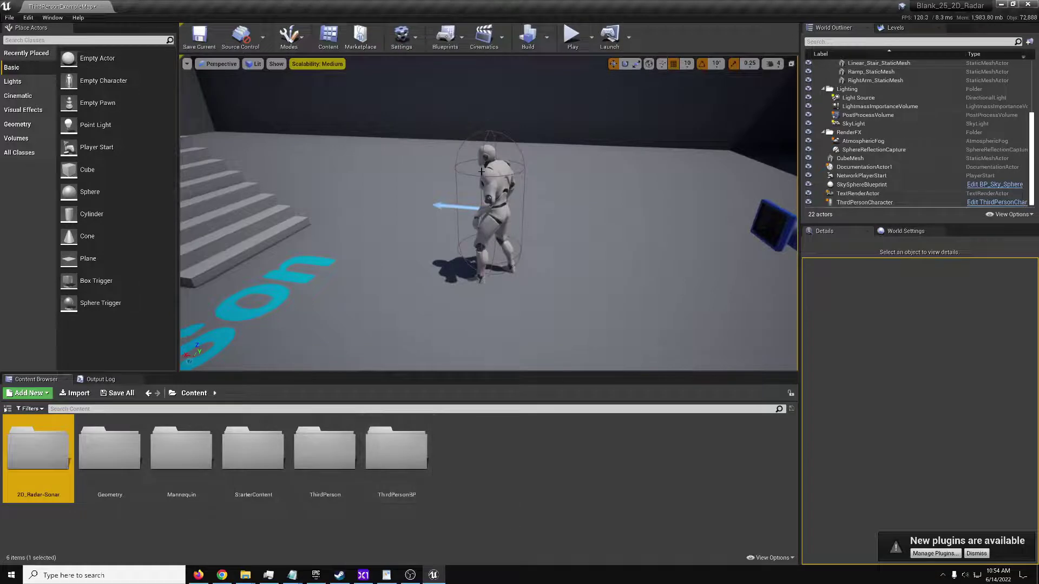
left_click(481, 171)
right_click_drag(481, 172, 330, 172)
left_click(992, 202)
right_click_drag(353, 185, 364, 203)
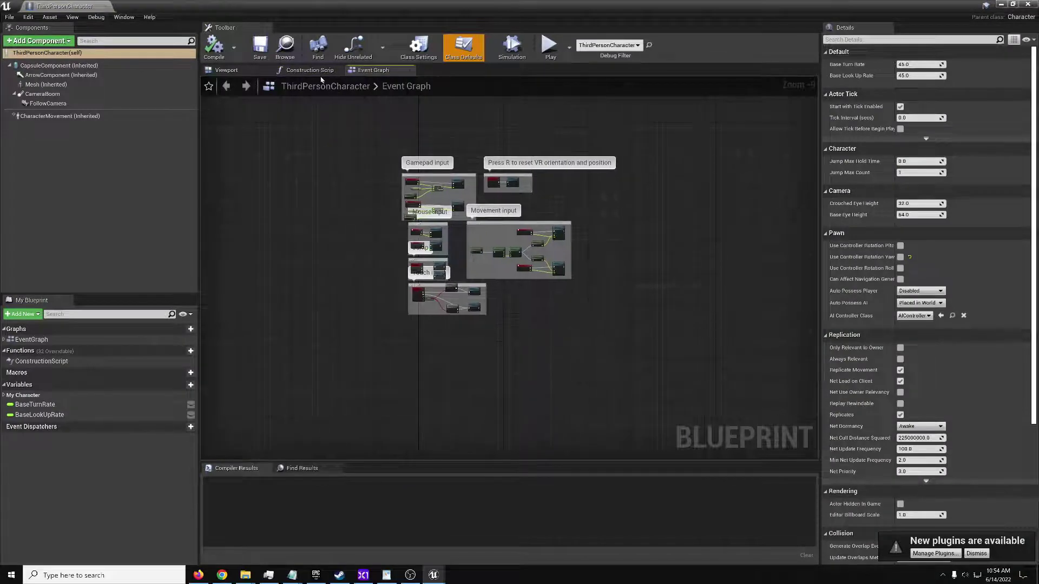
left_click(226, 70)
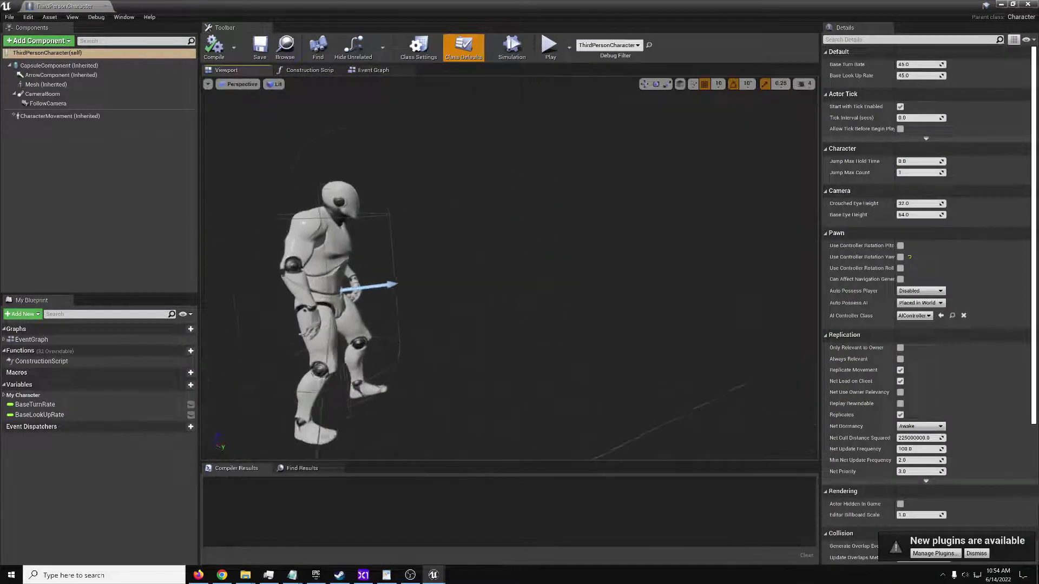
Step: Add a Child Actor component to the character and set its Child Actor Class to 2D_Radar_BP
left_click(40, 42)
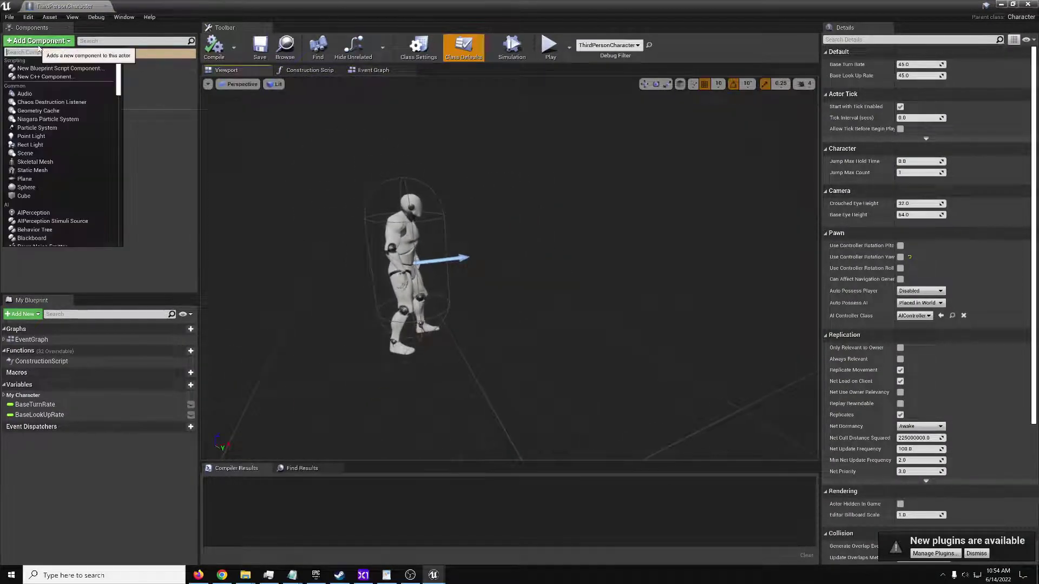
type("child")
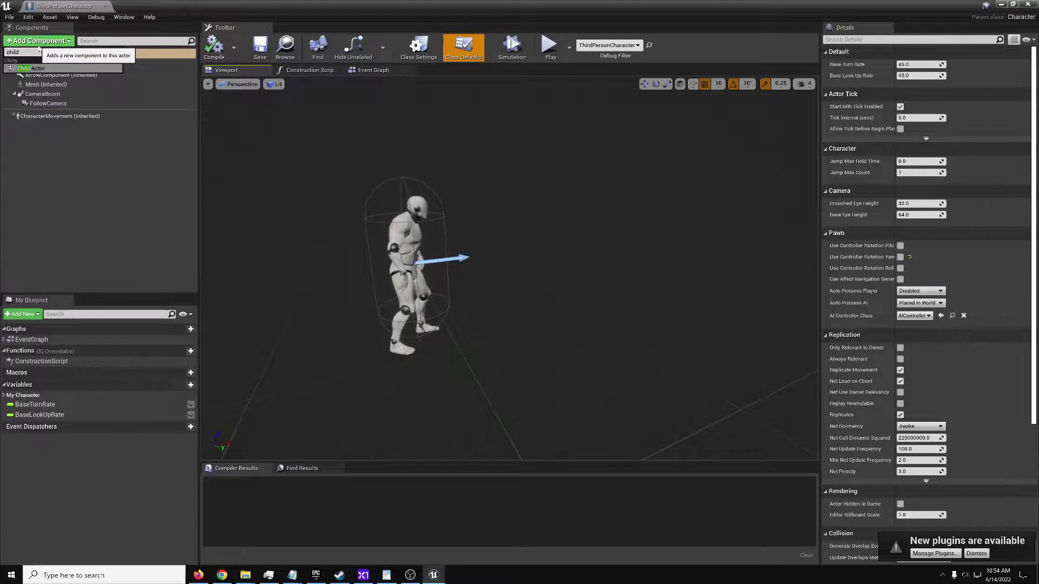
left_click(43, 69)
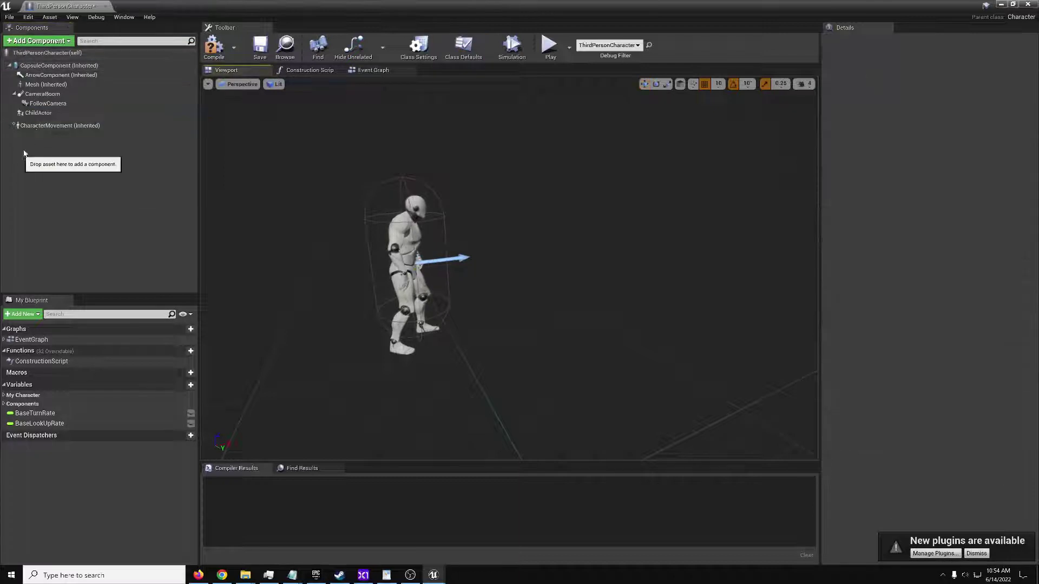
left_click(38, 113)
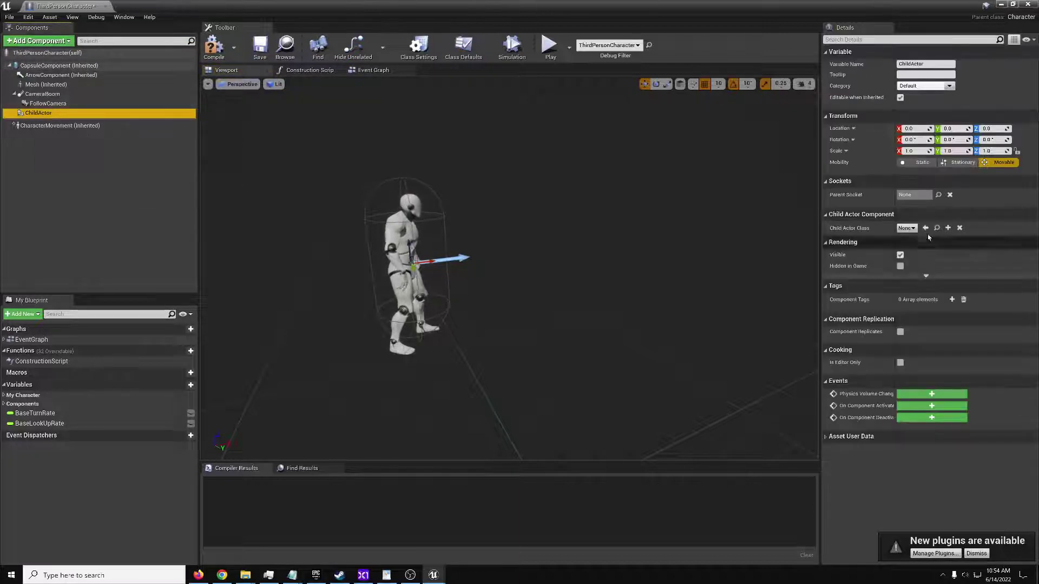
left_click(905, 228)
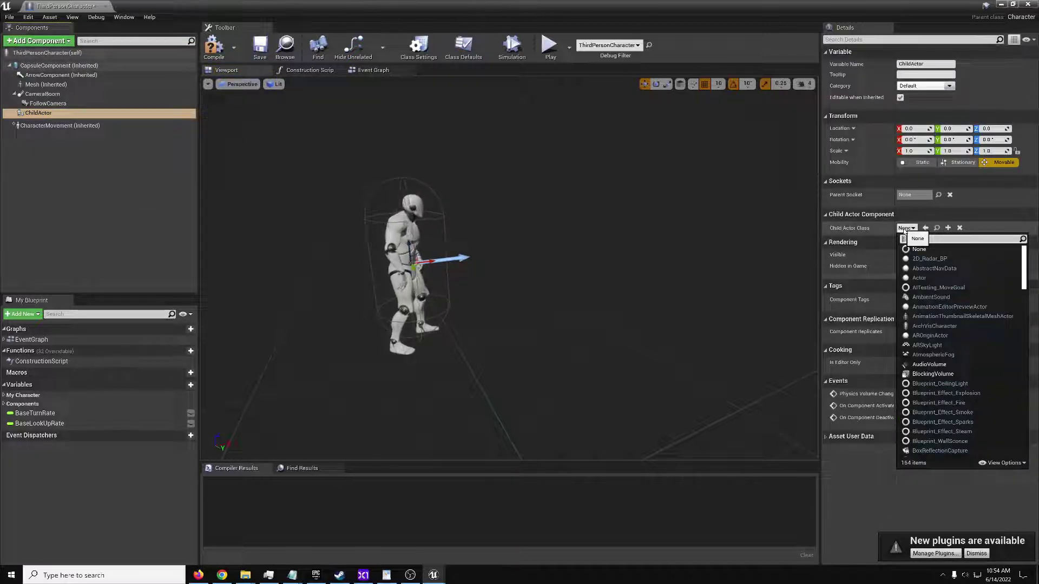
left_click(952, 259)
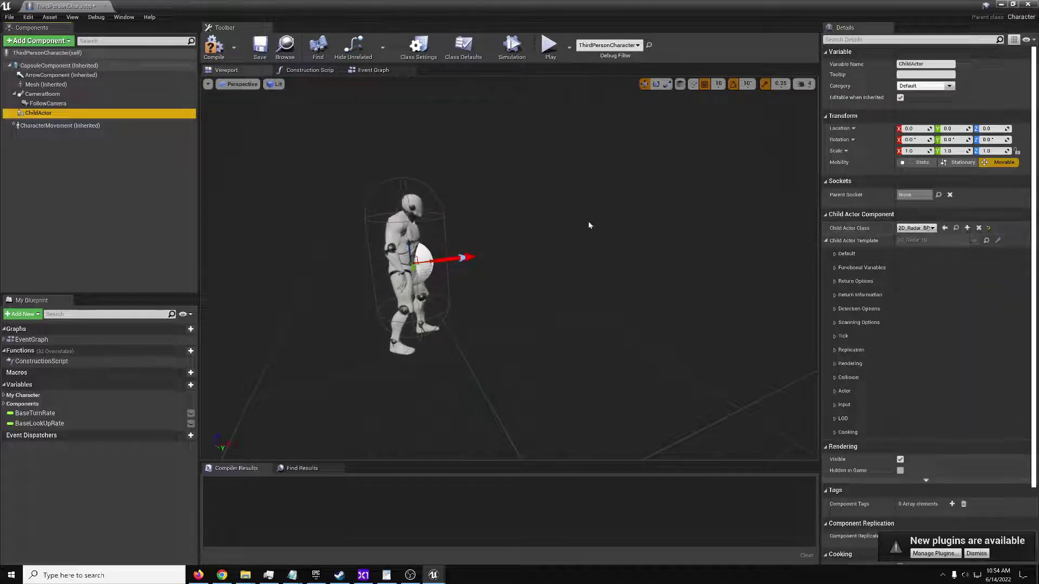
Step: Examine the radar child actor's Default and Return Options settings, including the Targets Keyword and Target Widget entries
right_click_drag(589, 226, 628, 226)
key("w")
key("s")
key("a")
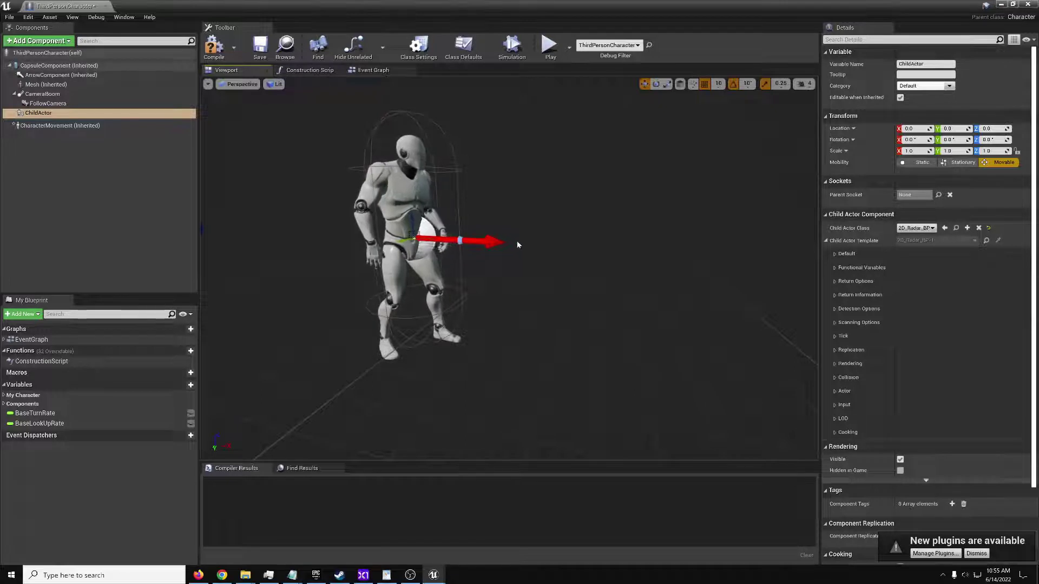
left_click(835, 256)
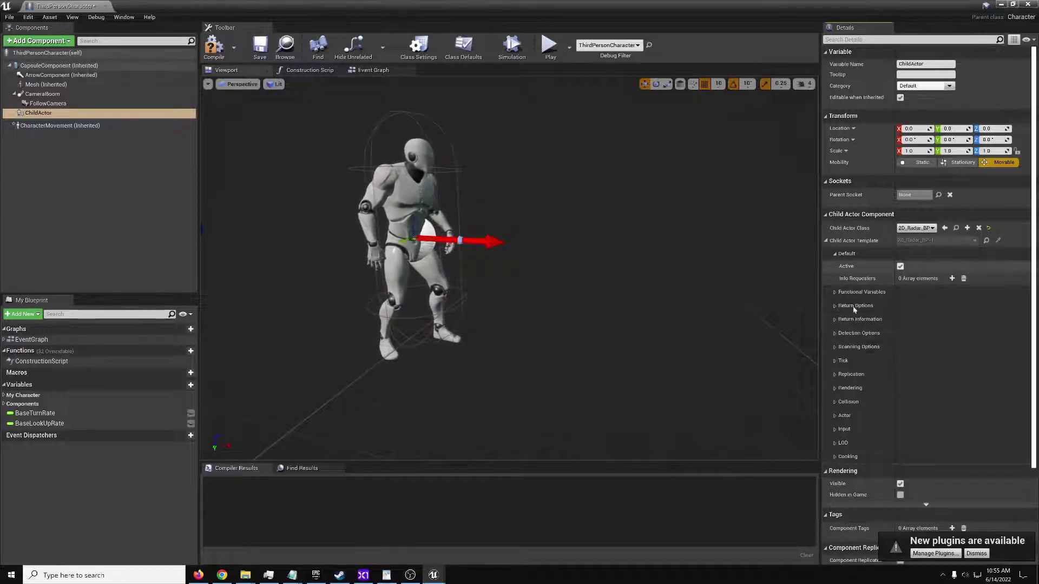
left_click(835, 306)
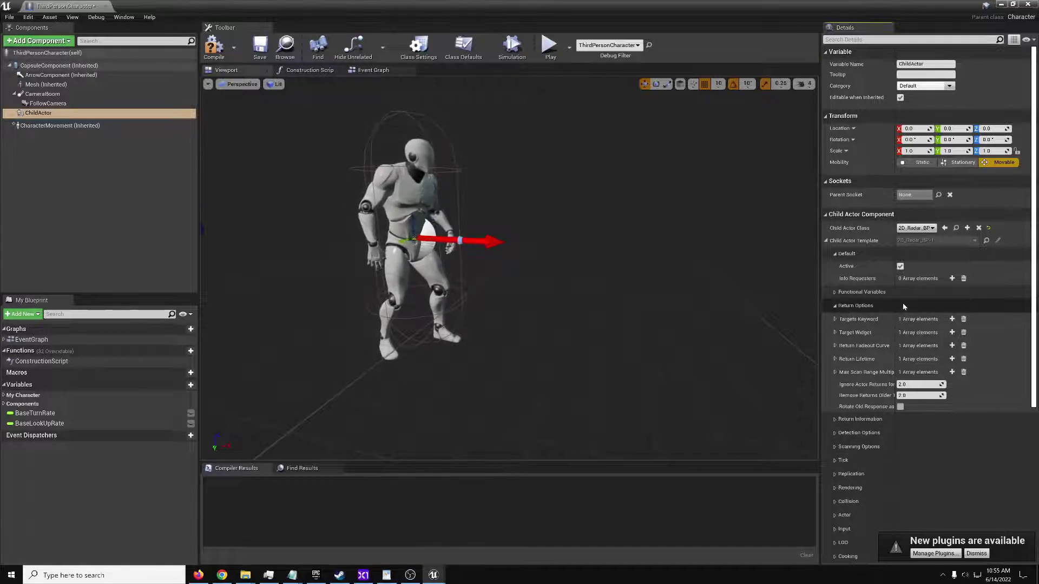
left_click(908, 320)
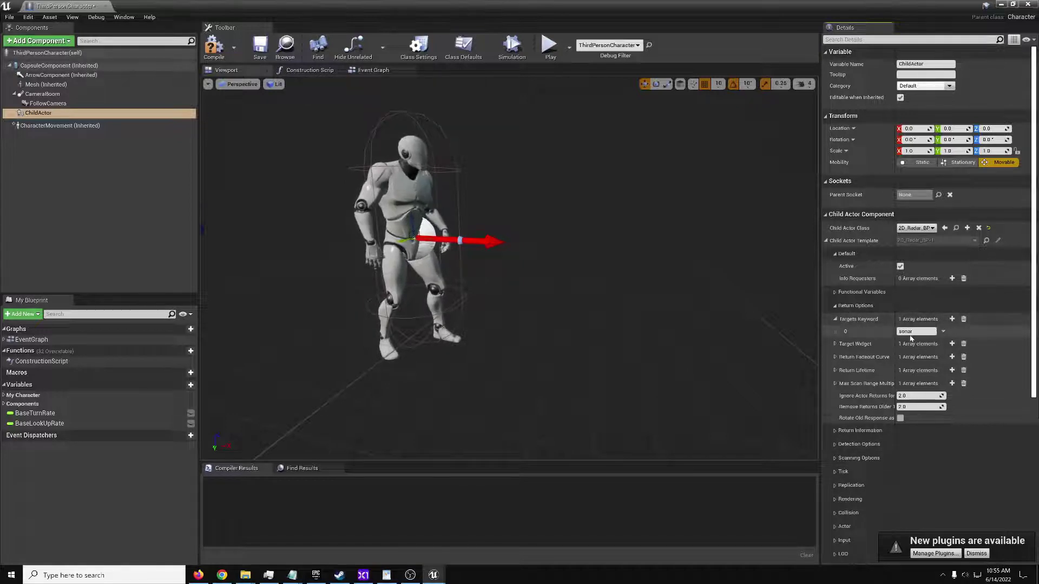
left_click(835, 344)
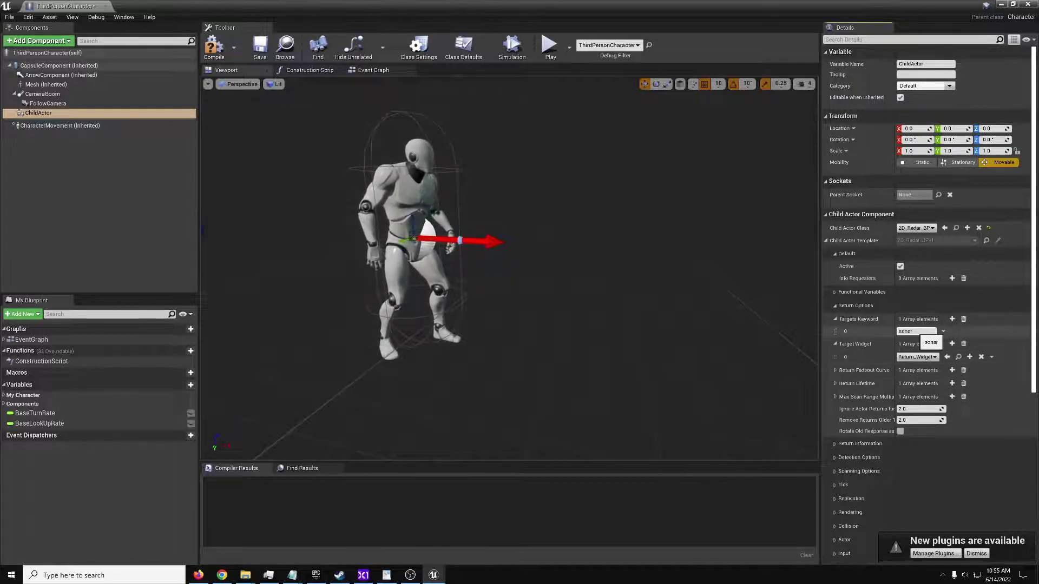
Step: Add a Widget component to the character, keeping the default name
right_click_drag(533, 336, 429, 348)
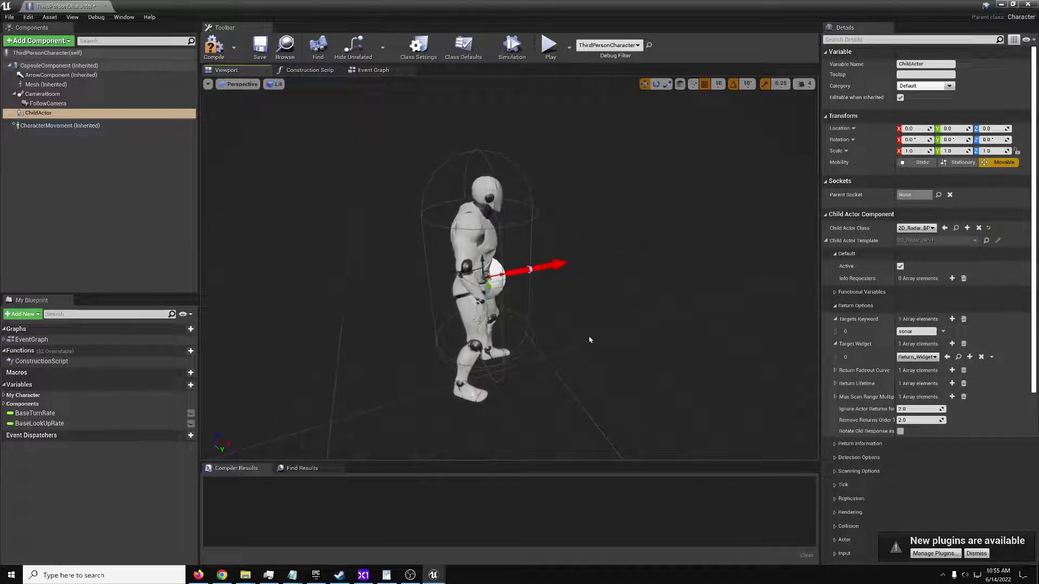
right_click_drag(303, 255, 365, 261)
left_click(61, 153)
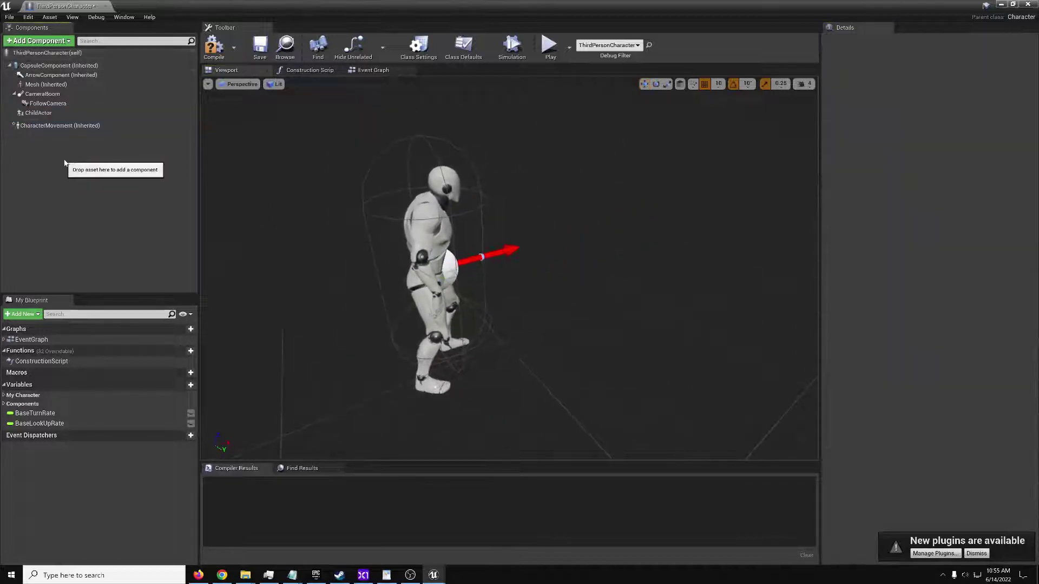
left_click(38, 41)
type("widget")
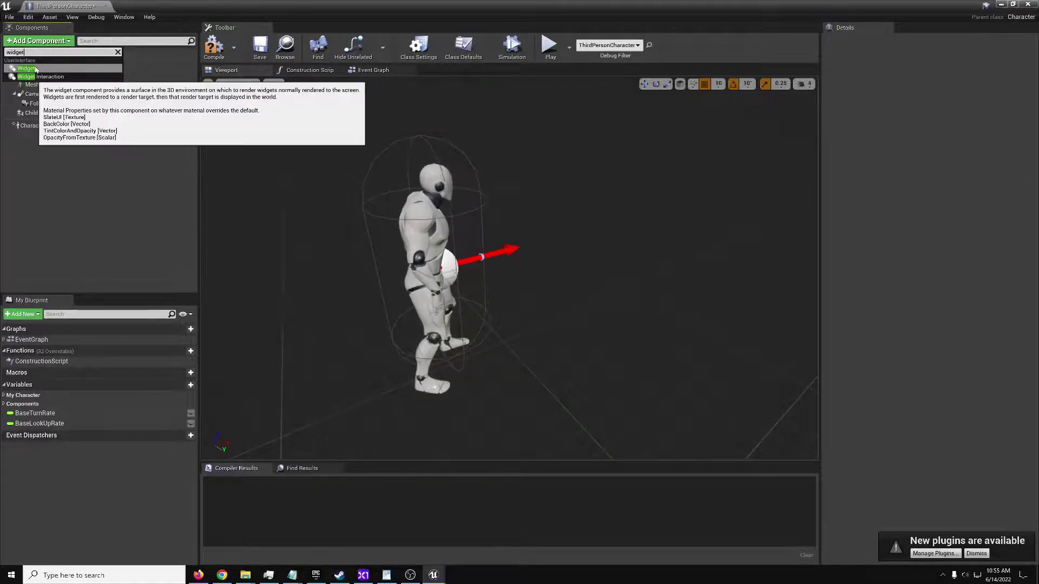
left_click(32, 69)
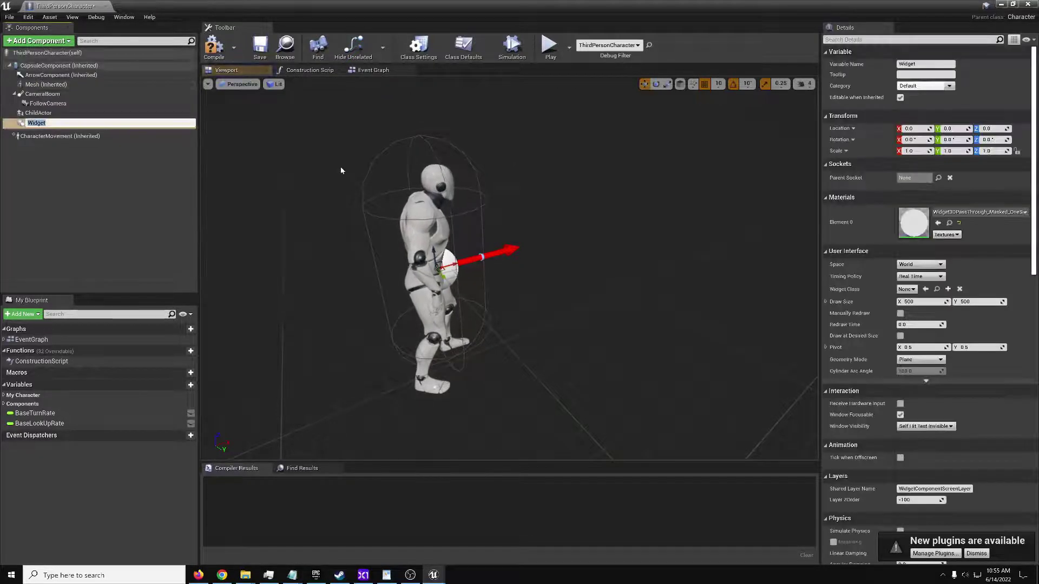
key("Return")
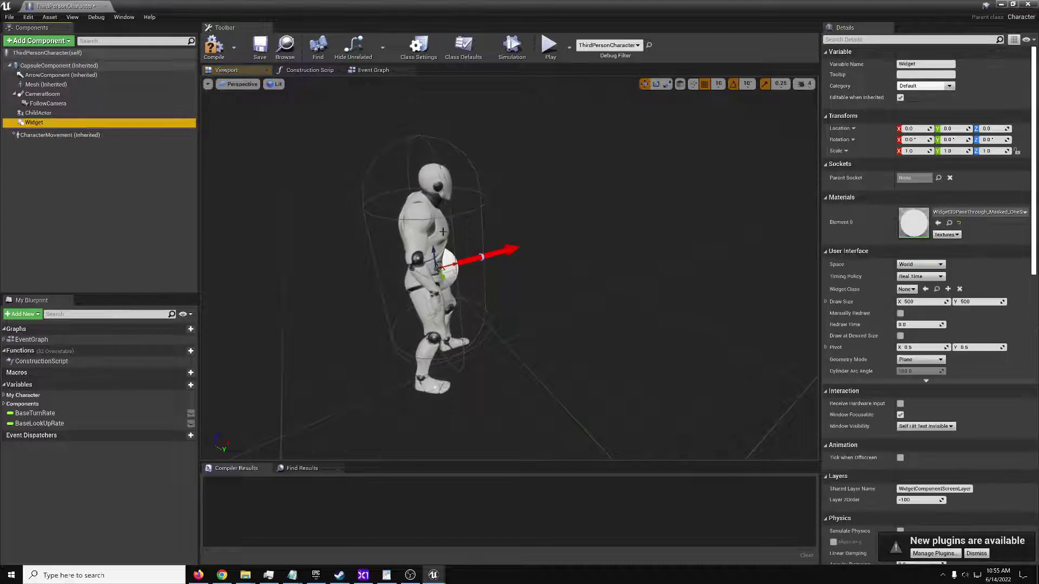
Step: Move the Widget component to X 60, Z 80 and set its Widget Class to 2D_Radar_Widget
left_click_drag(445, 260, 529, 182)
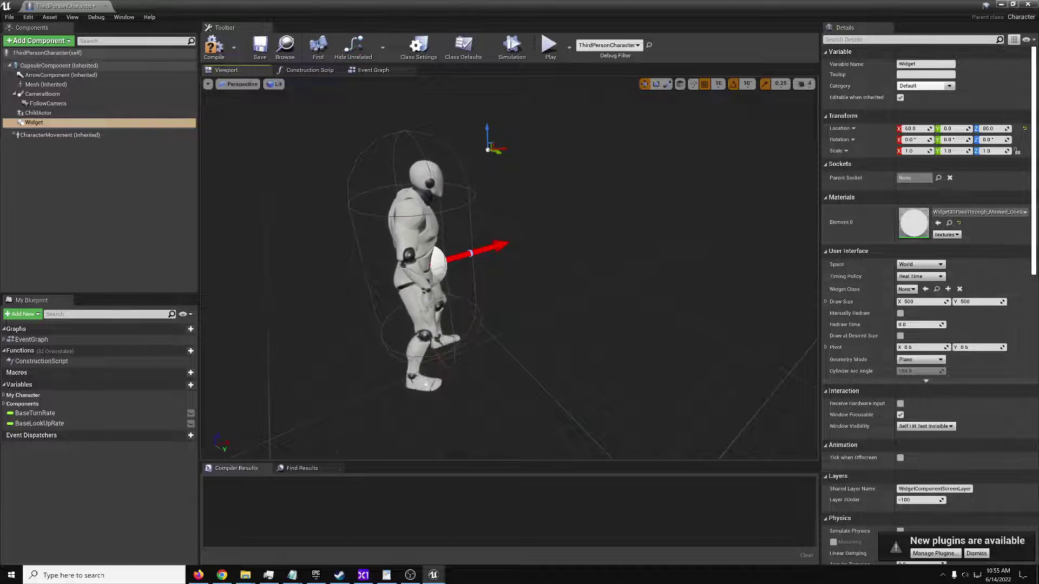
left_click(912, 291)
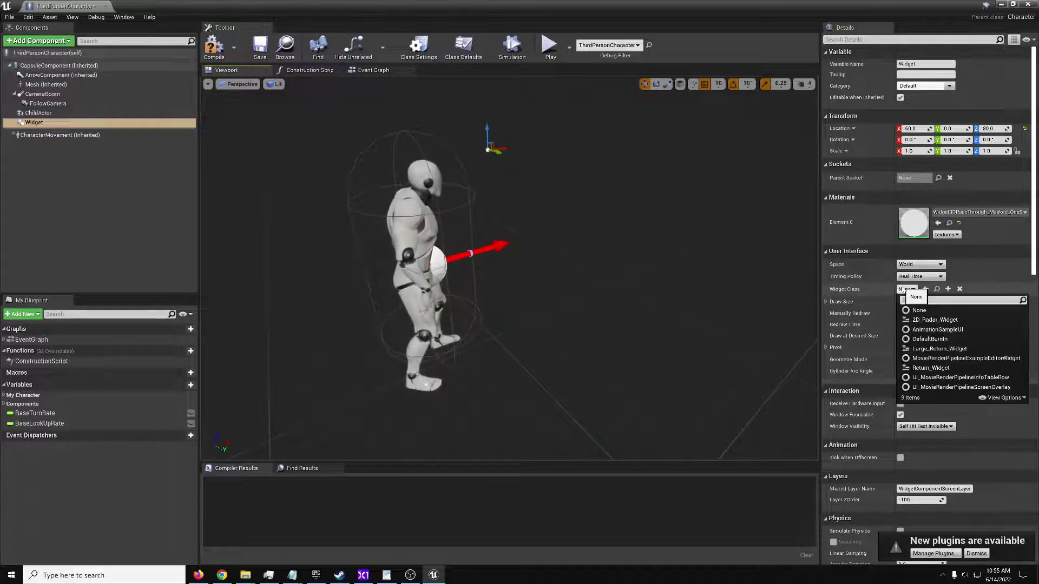
left_click(940, 323)
Step: Rotate the radar widget 180° about Z and scale it uniformly to 0.25
right_click_drag(619, 244, 483, 250)
key("e")
left_click_drag(482, 240, 682, 352)
right_click_drag(482, 240, 519, 241)
key("r")
mouse_move(517, 239)
left_mouse_down()
mouse_move(558, 217)
mouse_move(487, 255)
mouse_move(528, 230)
left_mouse_up()
Step: Move the radar widget in front of and beside the character, to about X 90 and Y -80
key("w")
mouse_move(516, 238)
right_mouse_down()
mouse_move(544, 240)
mouse_move(514, 248)
right_mouse_up()
left_click_drag(499, 251, 434, 252)
right_click_drag(434, 251, 495, 214)
left_click_drag(495, 216, 535, 213)
right_click_drag(536, 213, 675, 220)
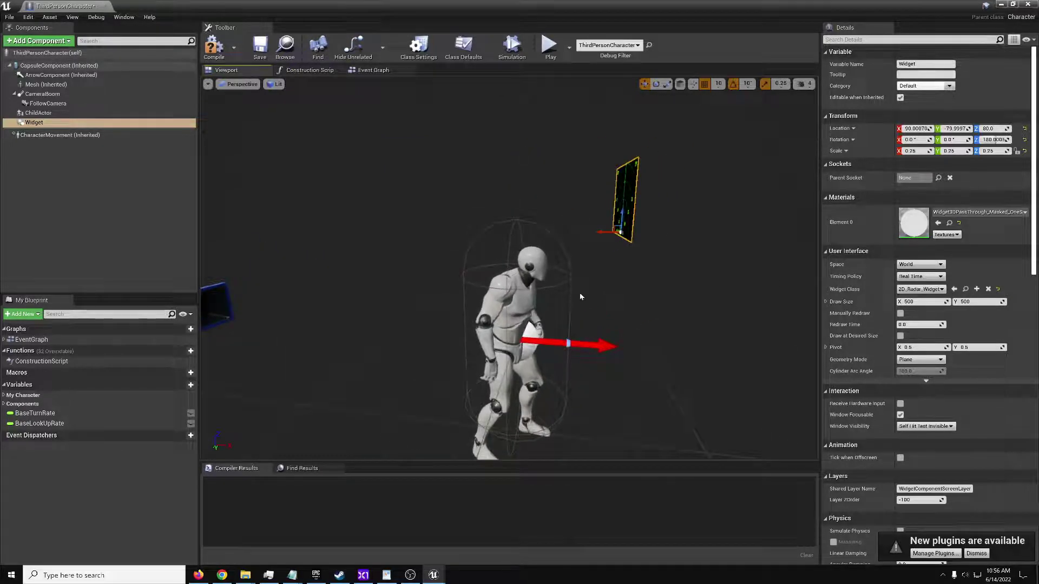
Step: Try Widget3DPassThrough_Masked as the radar widget's material and inspect the display from another side
right_click_drag(580, 310, 625, 311)
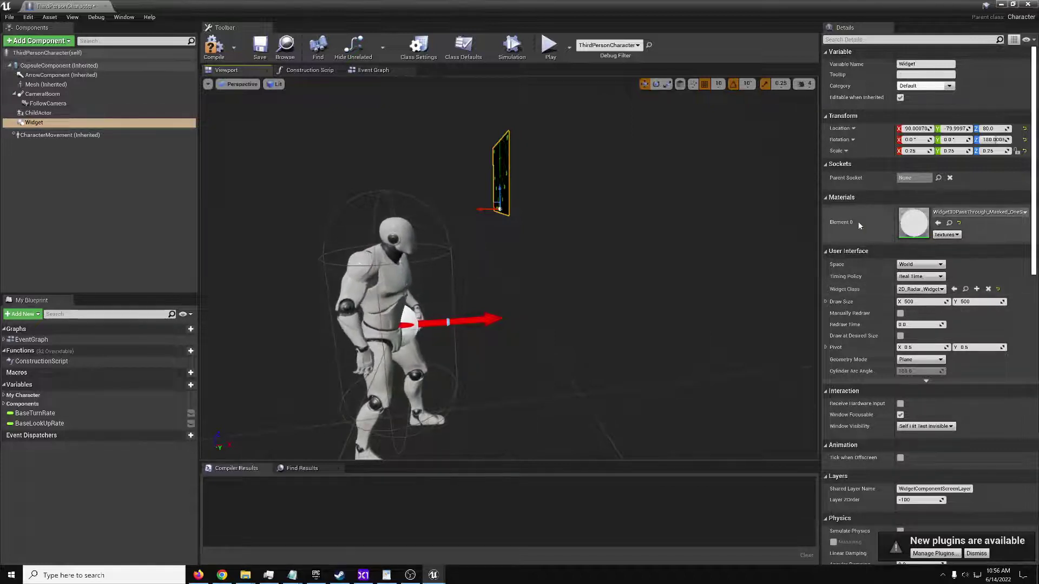
mouse_move(720, 243)
right_mouse_down()
mouse_move(563, 243)
mouse_move(720, 244)
right_mouse_up()
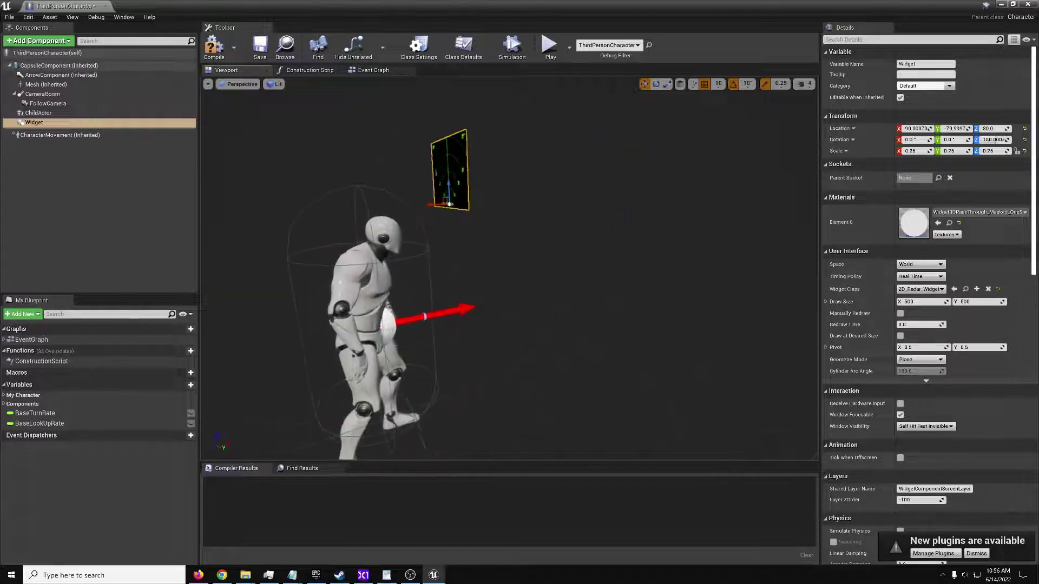
left_click(979, 213)
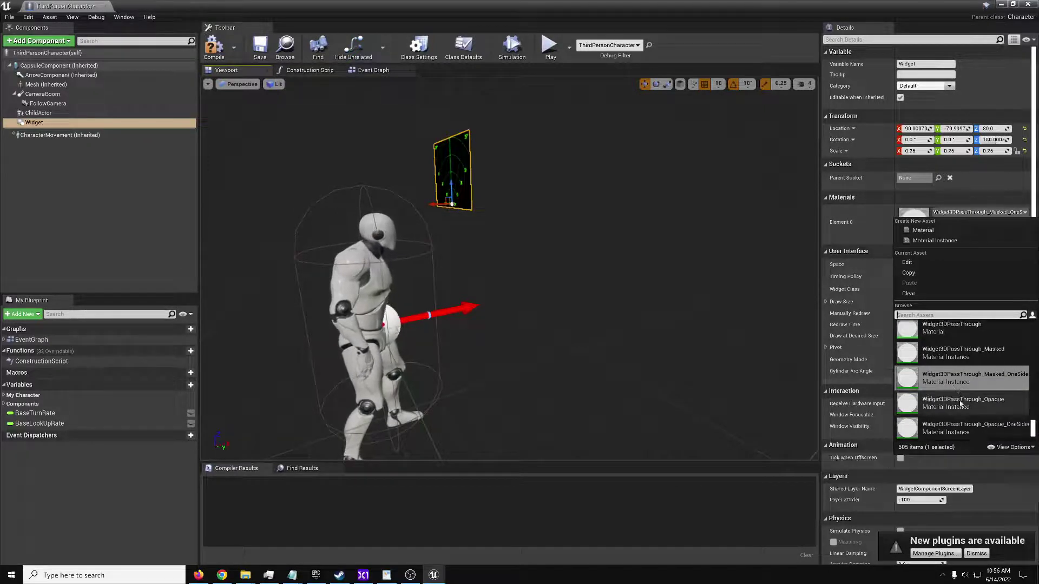
left_click(1011, 448)
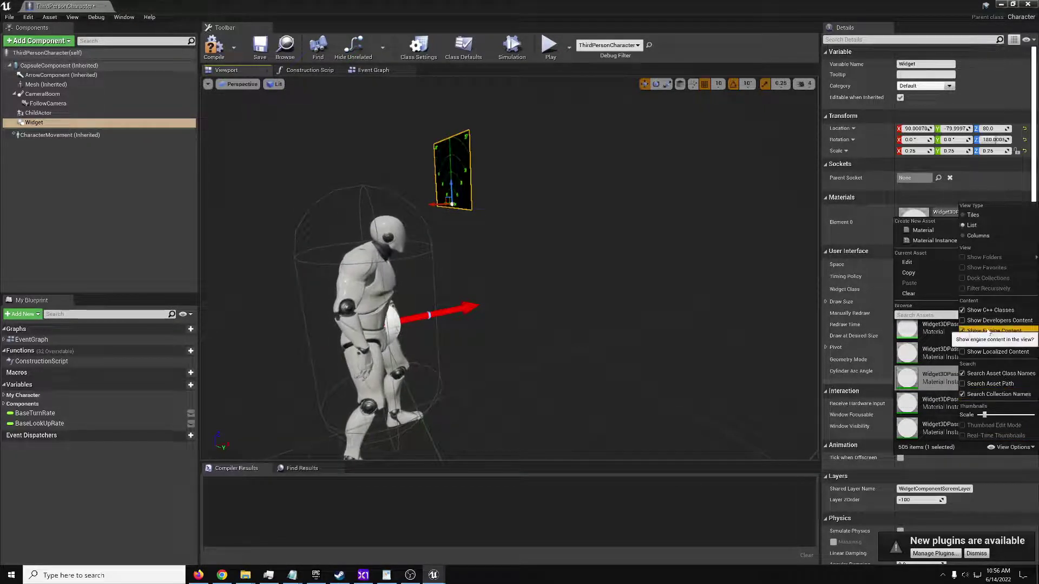
left_click(1007, 447)
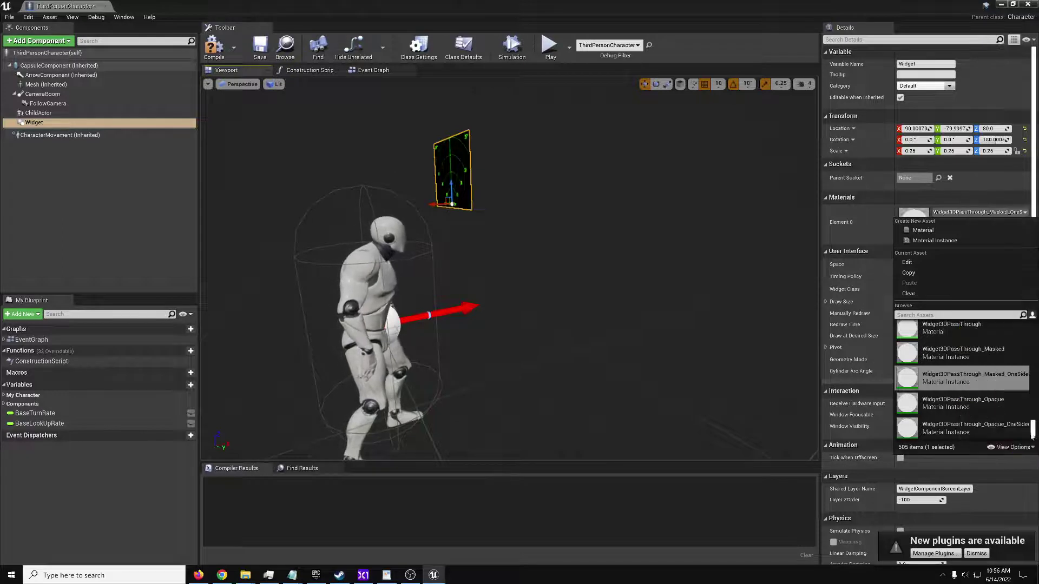
left_click(980, 353)
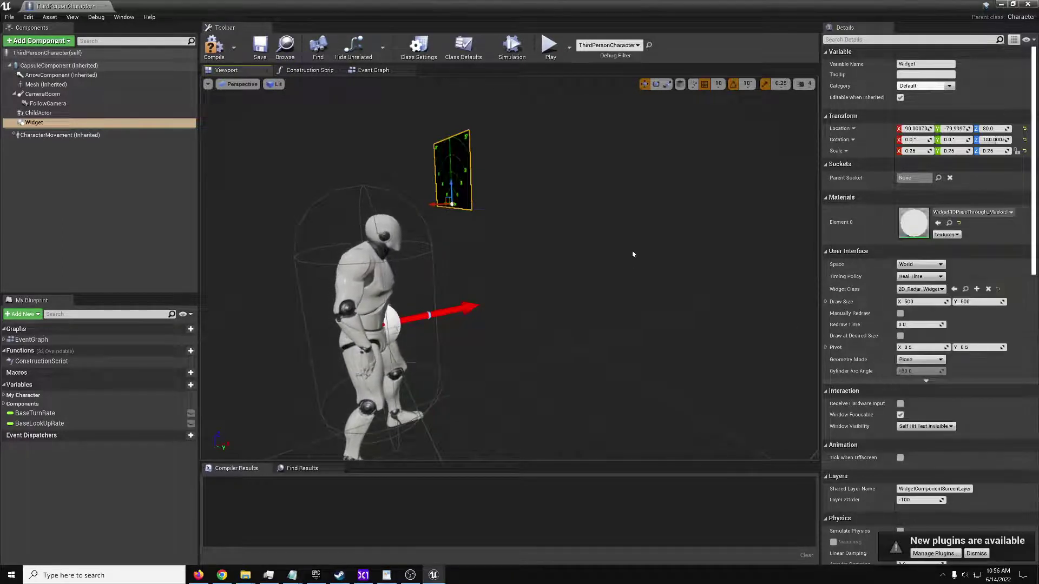
right_click_drag(640, 240, 515, 239)
right_click_drag(584, 238, 585, 230)
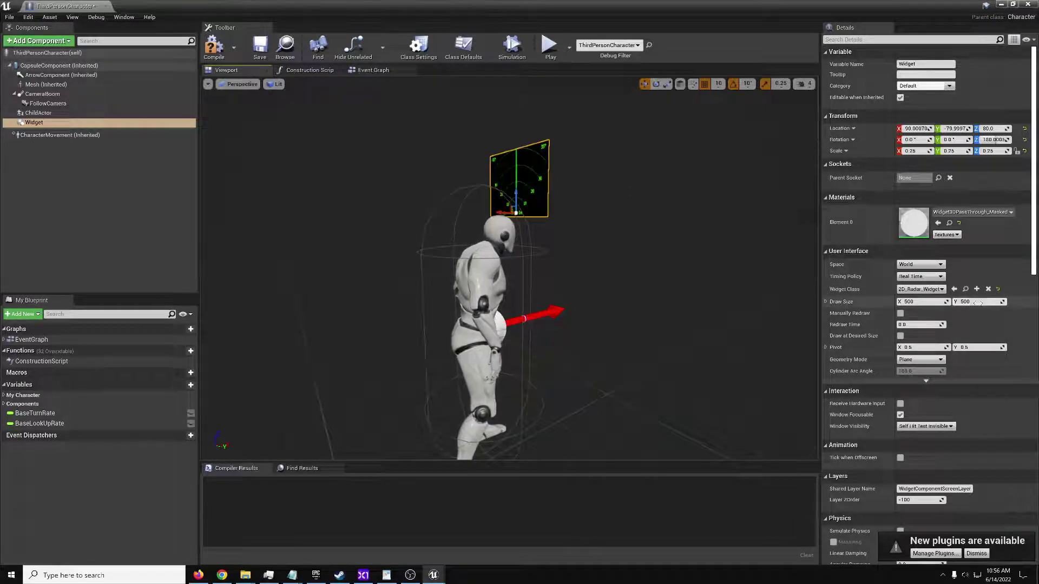
Step: Set the radar widget's material back to Widget3DPassThrough_Masked_OneSided and view the display again
left_click(985, 211)
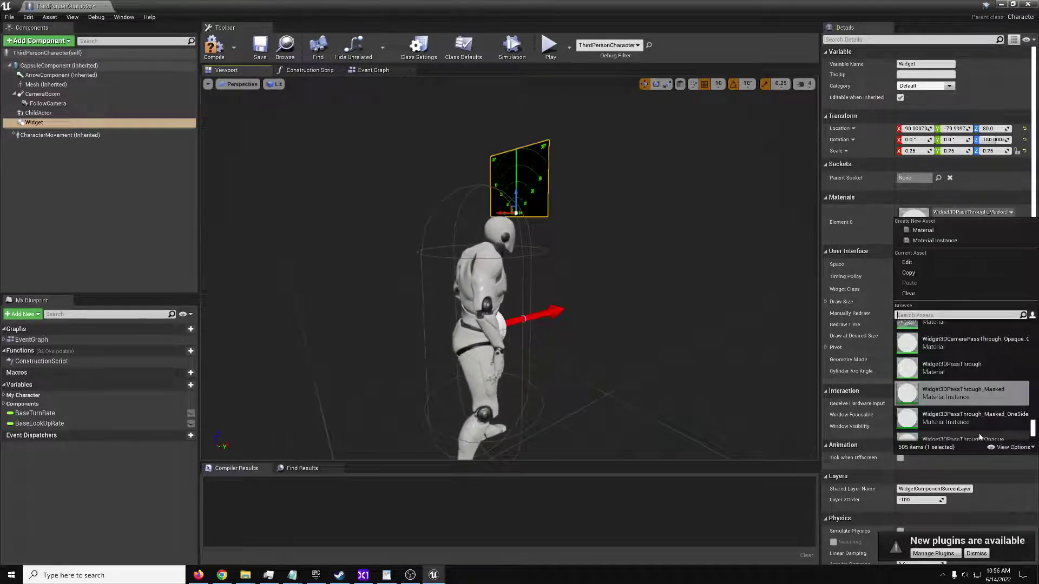
left_click(974, 418)
right_click_drag(585, 214, 572, 216)
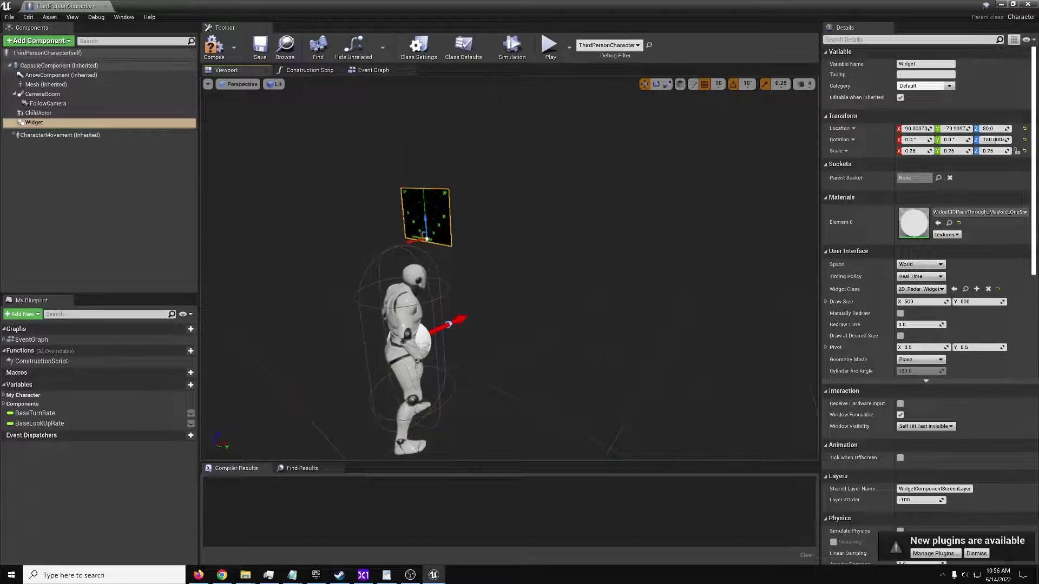
Step: Add an Event BeginPlay node to the Event Graph in the empty area below the Touch input group
left_click(371, 71)
scroll(457, 378, "up", 5)
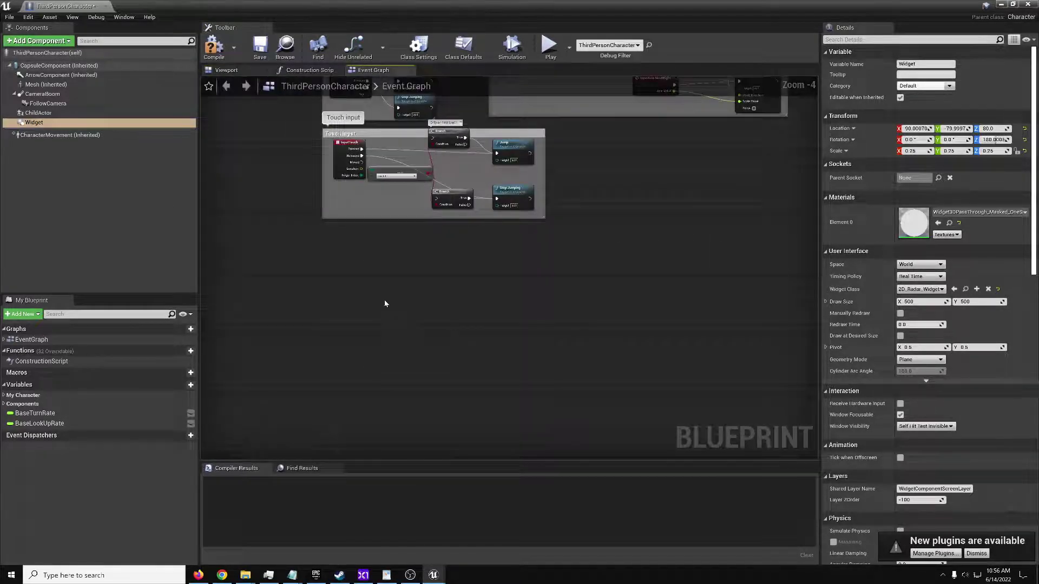
right_click(384, 301)
type("eveng")
type(" beevent beginplay")
key("Return")
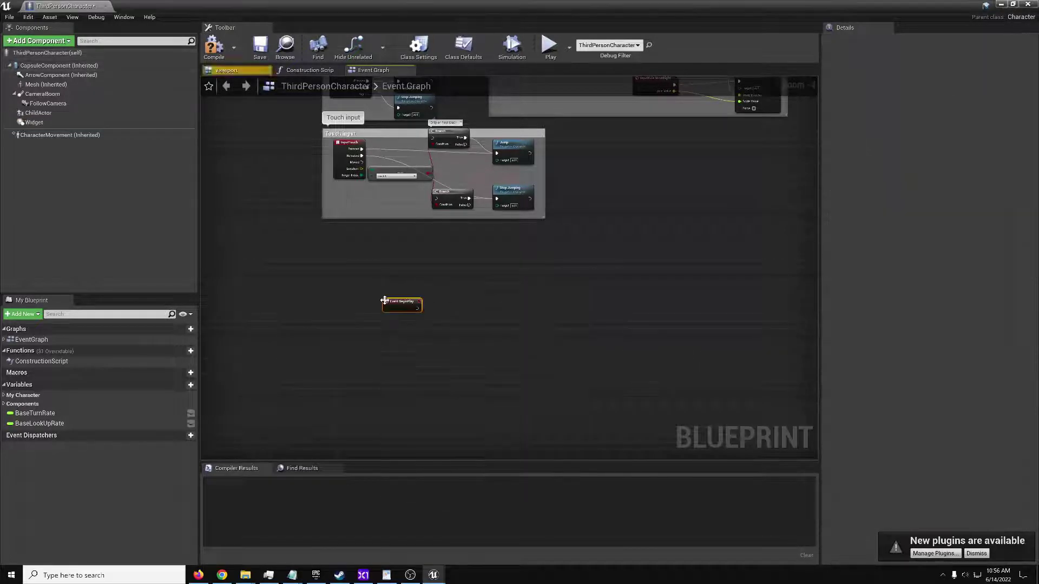
scroll(384, 300, "up", 4)
left_click_drag(387, 304, 344, 255)
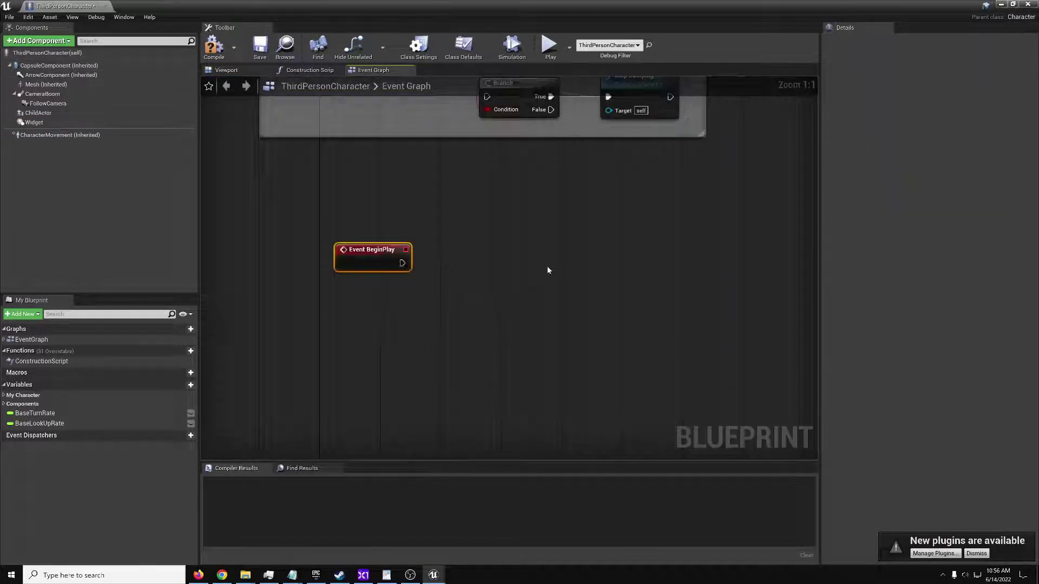
left_click(447, 265)
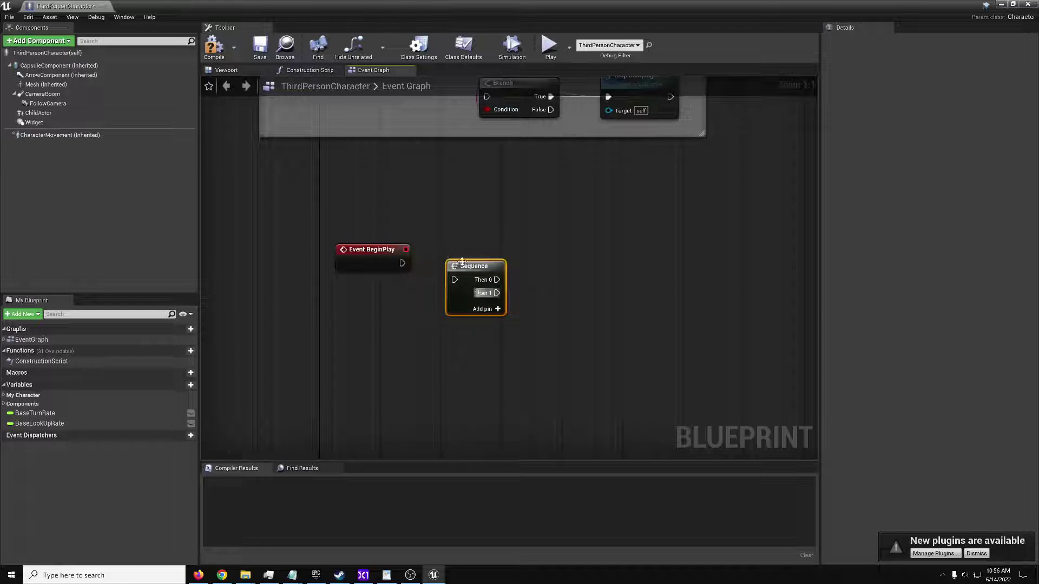
key("Delete")
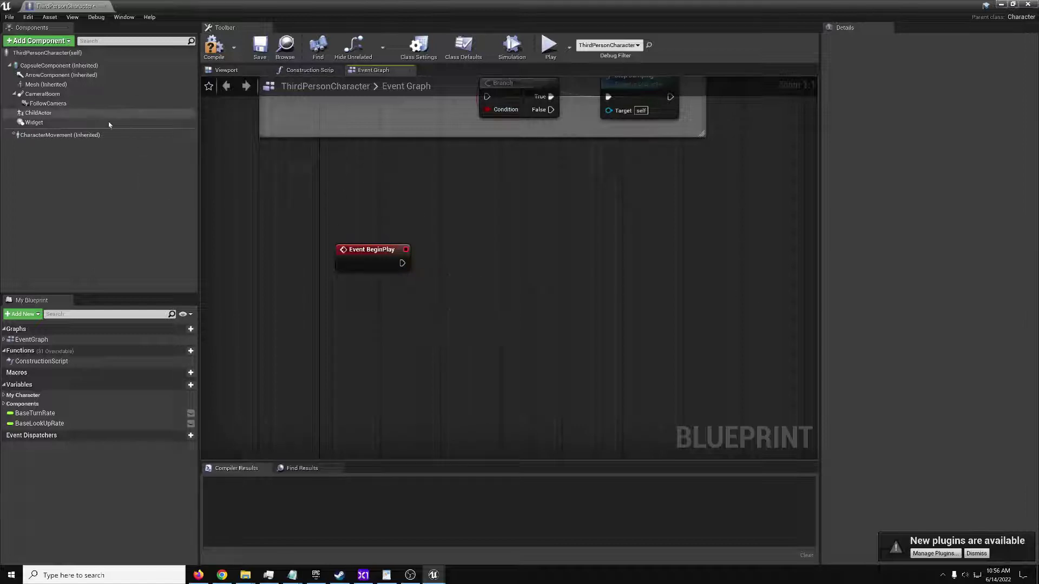
Step: Add Child Actor and Widget component references to the graph and create a Get User Widget Object node from the Widget reference
left_click_drag(99, 114, 372, 317)
left_click_drag(395, 395, 397, 395)
left_click_drag(102, 124, 463, 332)
type("get widget")
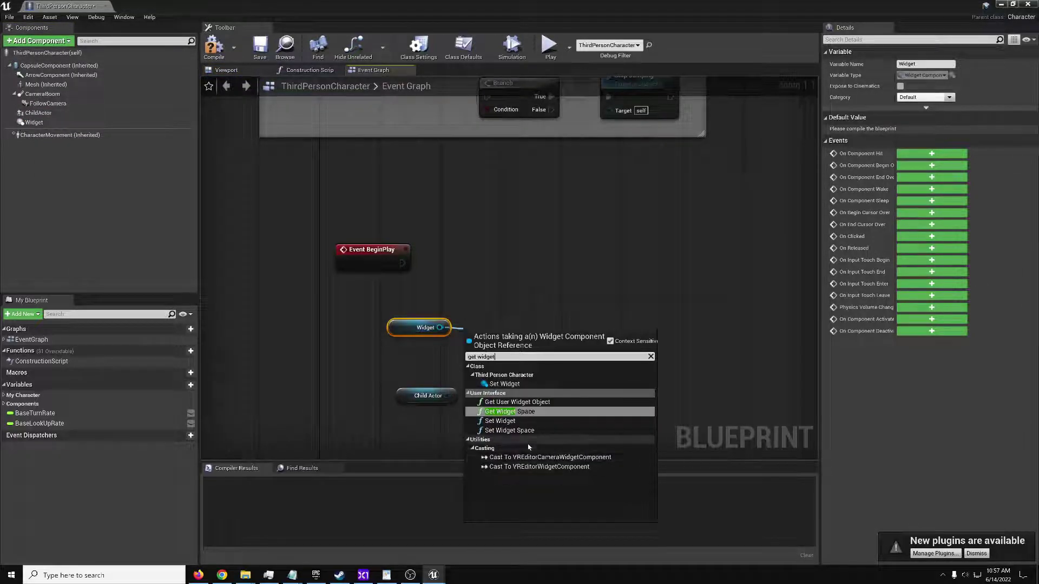
left_click(532, 405)
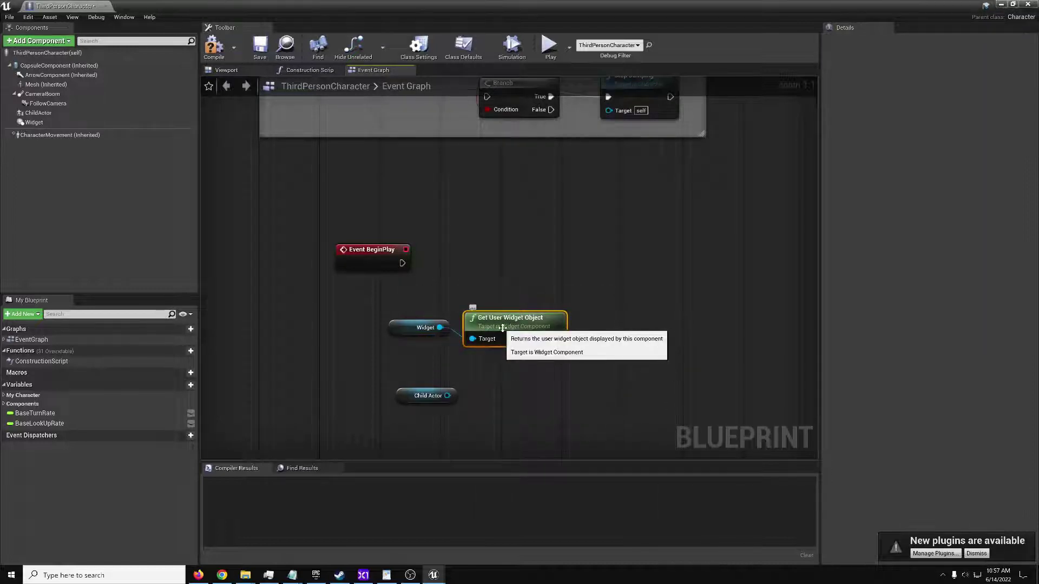
left_click_drag(478, 372, 478, 372)
type("get widget")
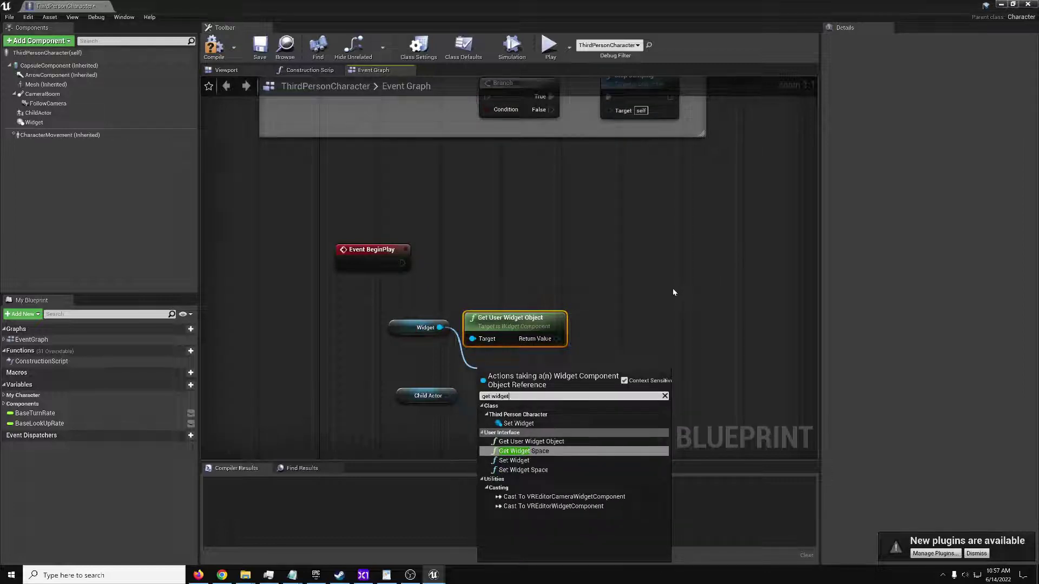
left_click(673, 288)
Step: Create a Get Child Actor node from the Child Actor reference and line up both getter nodes with their component references
left_click(504, 317)
left_click_drag(505, 315, 497, 308)
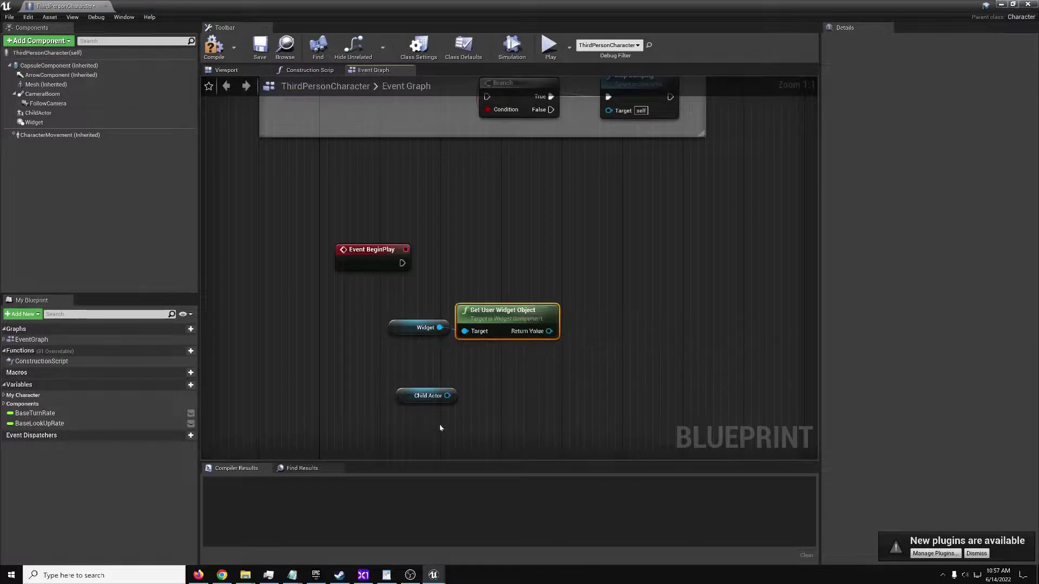
left_click_drag(452, 402, 468, 402)
type("get chil")
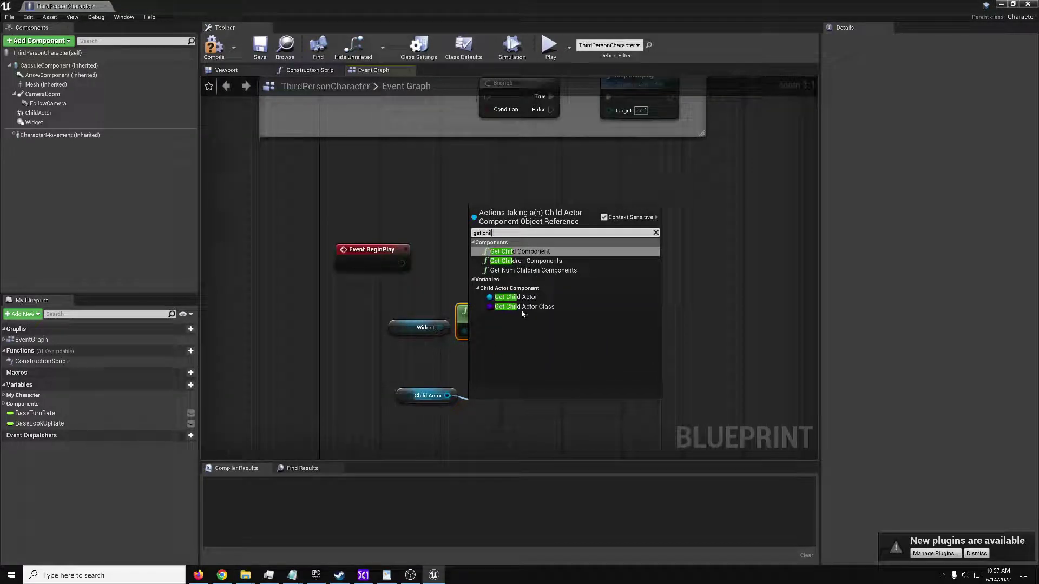
left_click(519, 298)
left_click(423, 399)
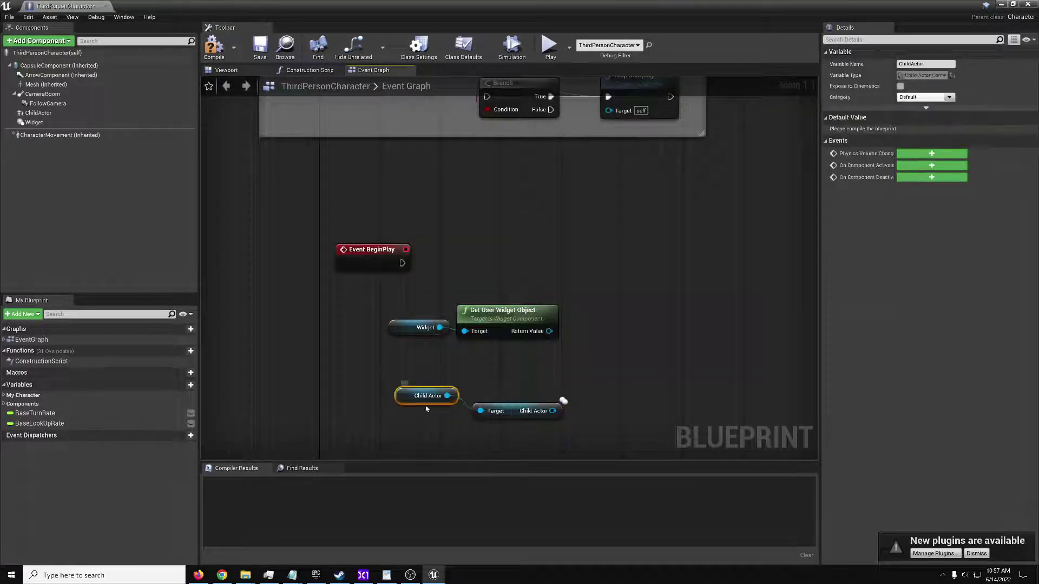
left_click(38, 113)
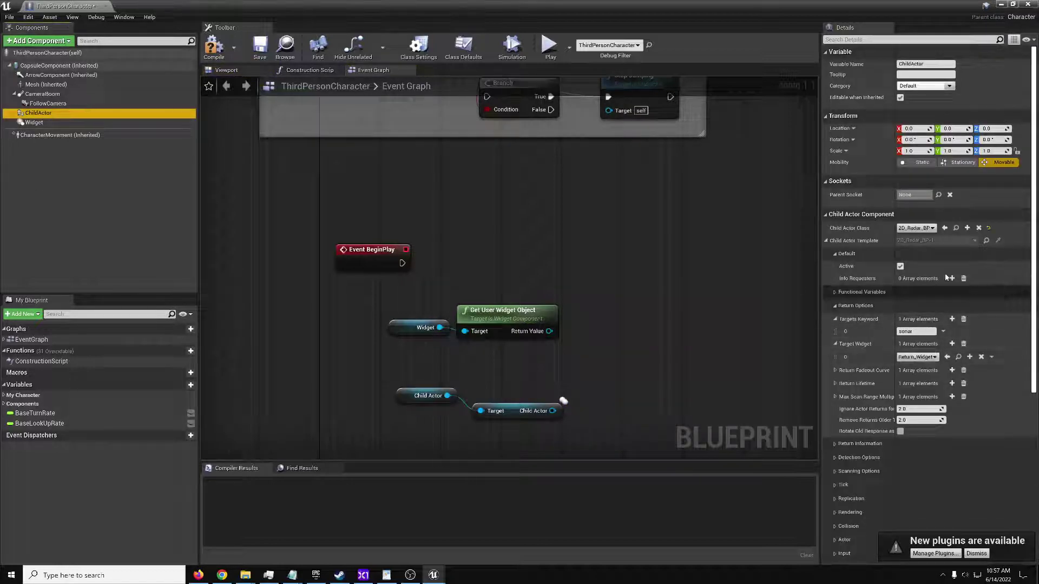
left_click(509, 412)
left_click_drag(515, 403, 512, 395)
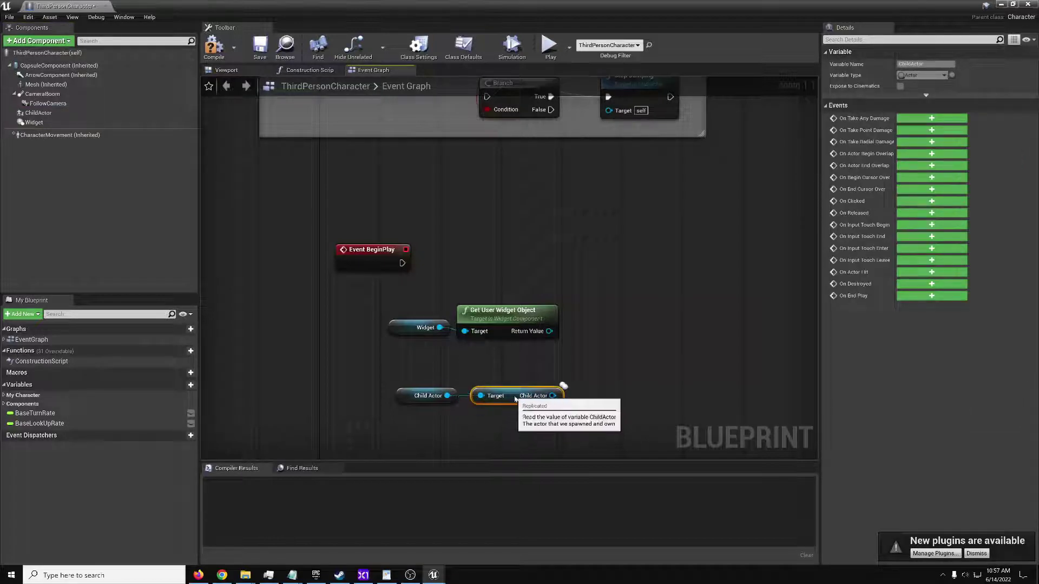
Step: Create a Set 2DRadar Source Actor message from the user widget's Return Value and connect the Child Actor output to Source Actor
left_click_drag(549, 331, 600, 329)
type("set r")
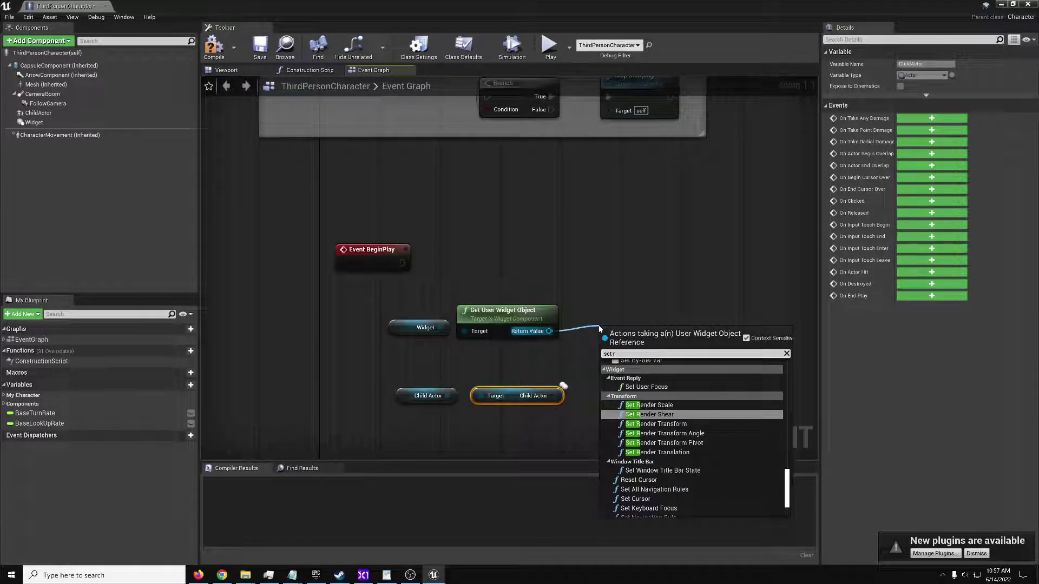
type("ada")
left_click(665, 382)
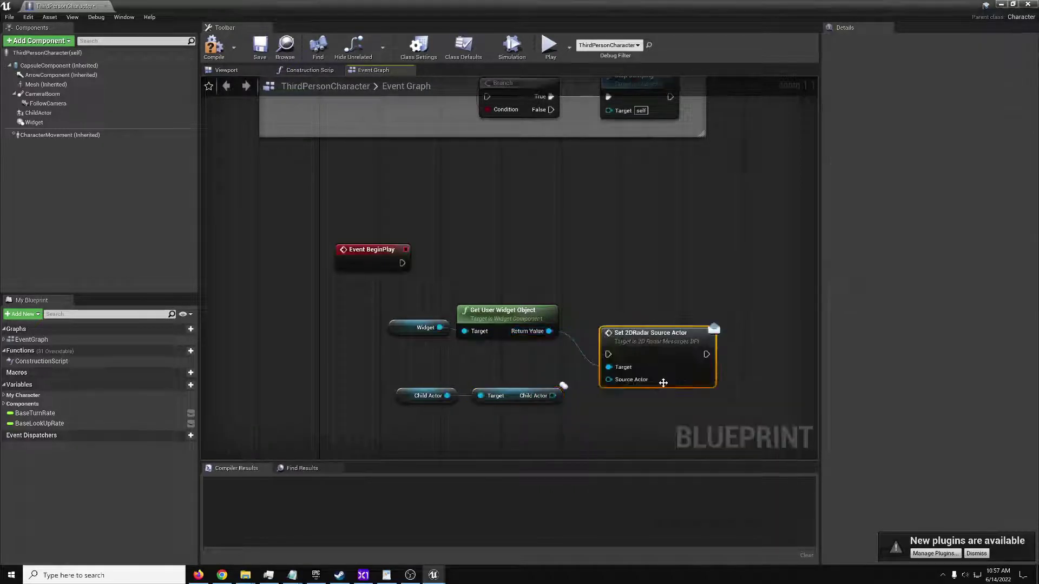
left_click_drag(631, 324, 638, 241)
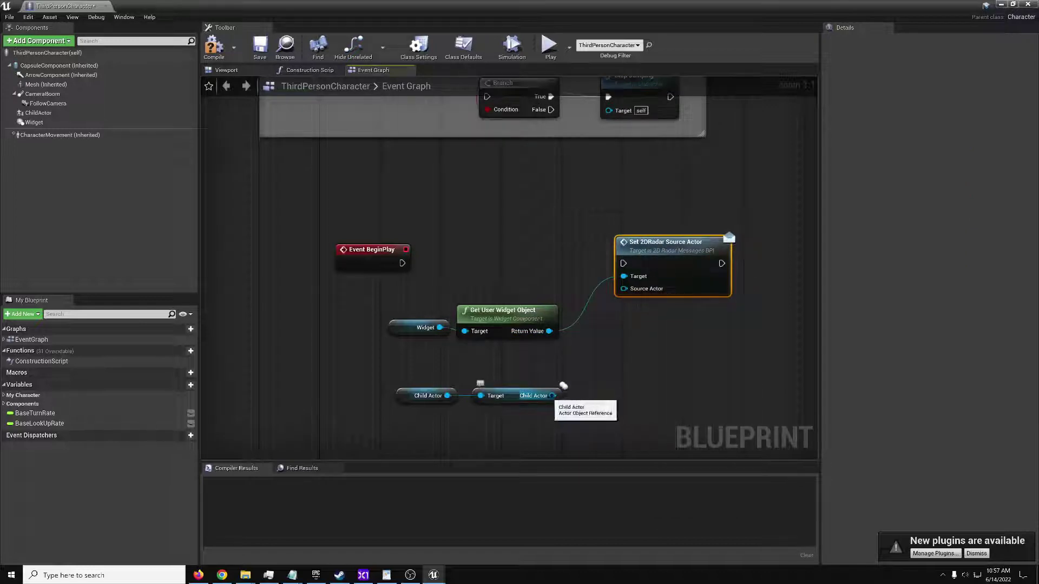
left_click_drag(559, 396, 624, 289)
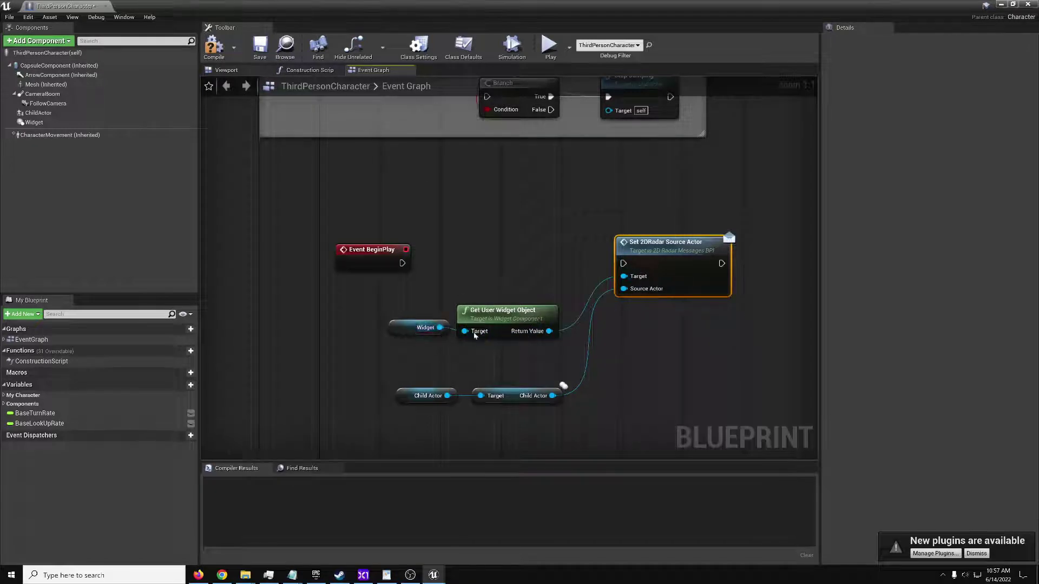
Step: Connect Event BeginPlay to Set 2DRadar Source Actor, and compile and save the blueprint
left_click(414, 328)
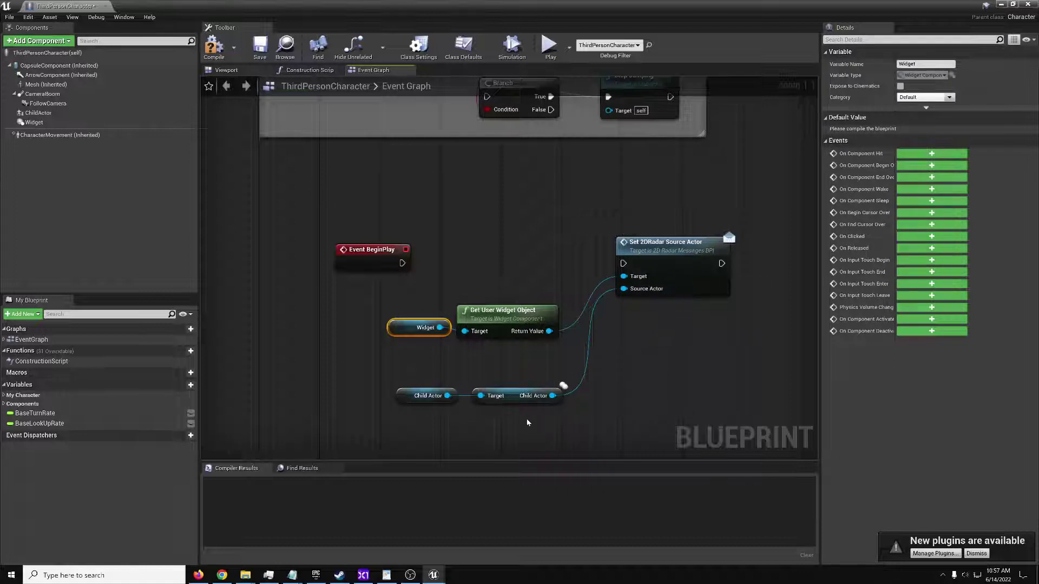
left_click(516, 403)
left_click(541, 394)
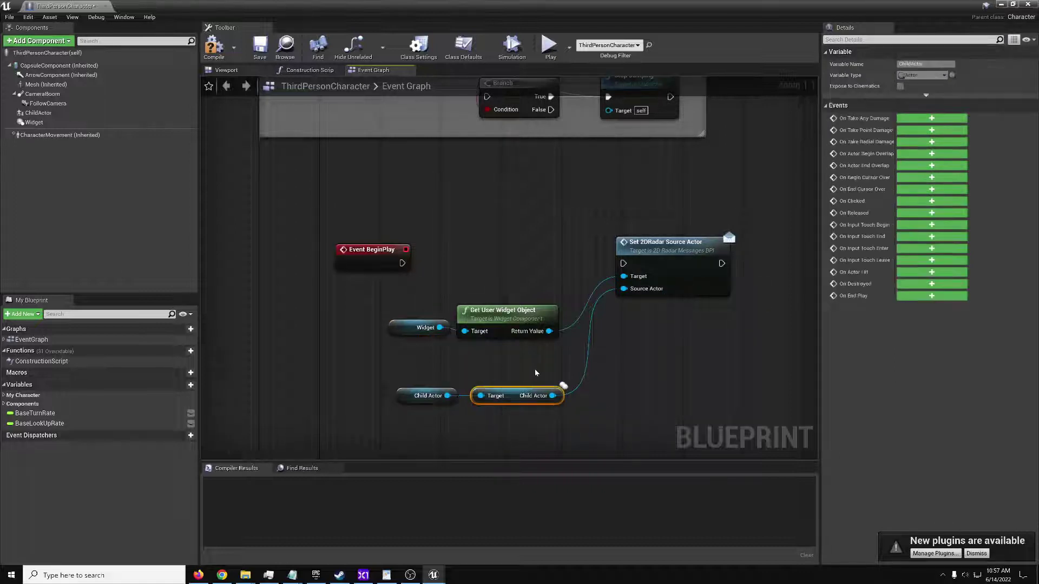
left_click_drag(431, 272, 625, 264)
left_click(212, 54)
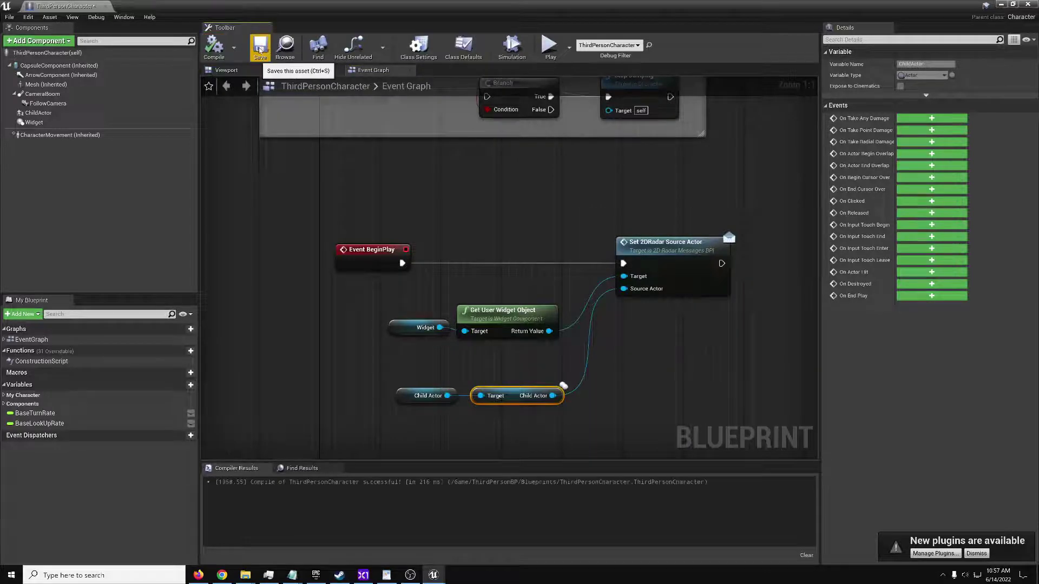
left_click(260, 49)
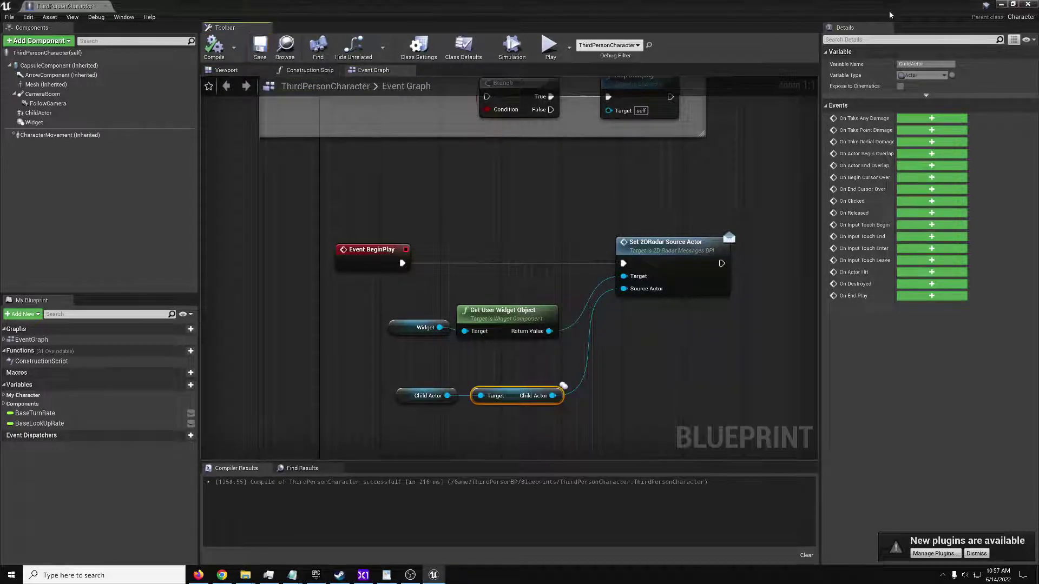
Step: Return to the level editor and play the level briefly to check the radar display
left_click(1001, 4)
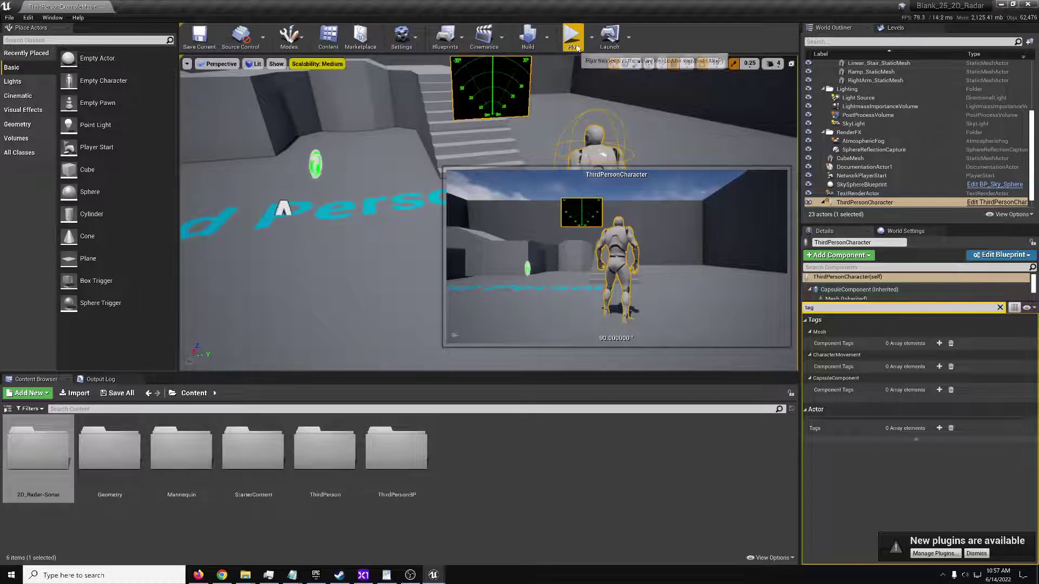
left_click(573, 179)
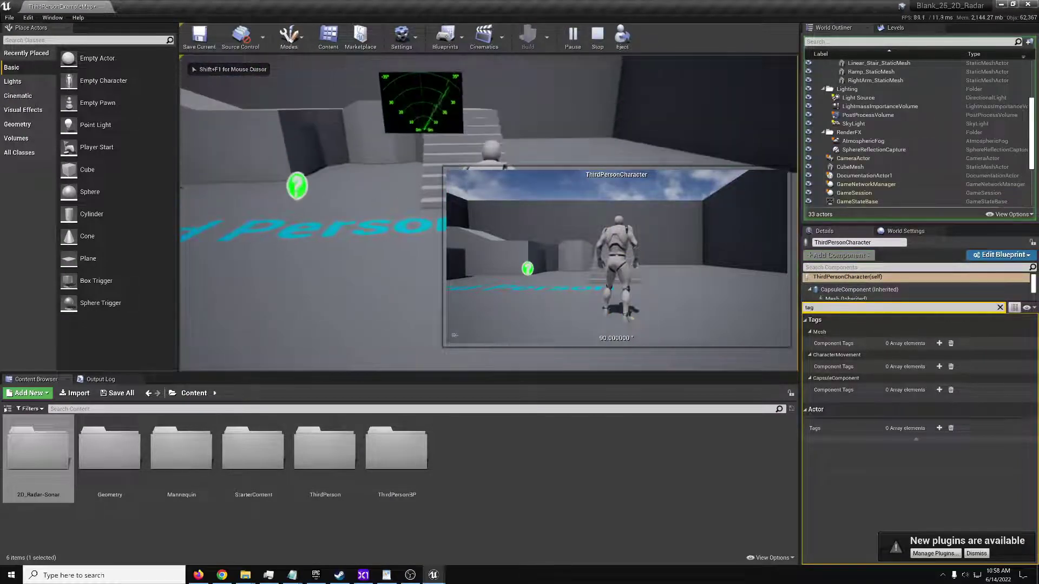
key("Escape")
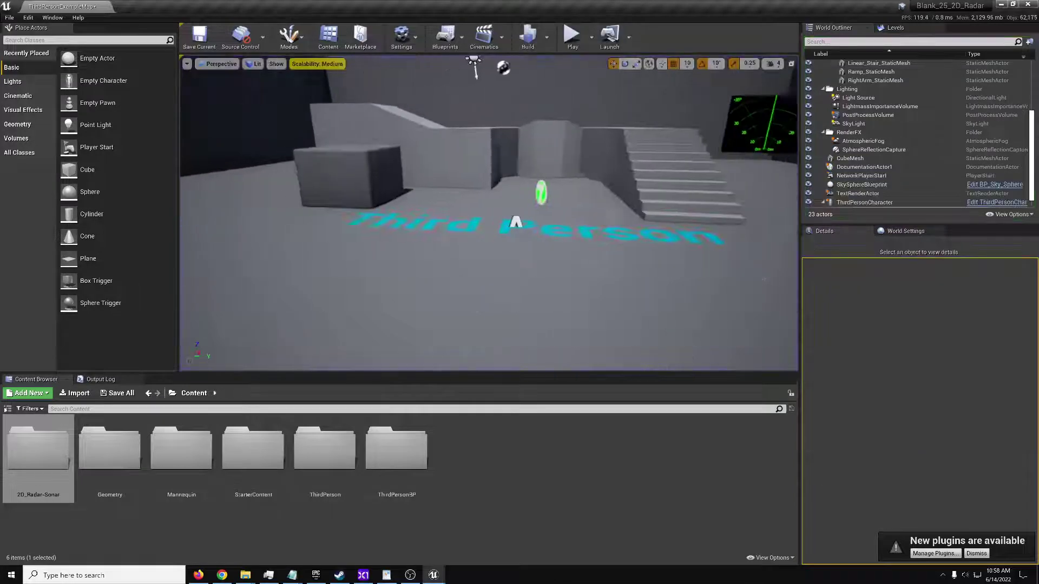
Step: Add an actor tag named Sonar to the CubeMesh in the level
left_click(370, 181)
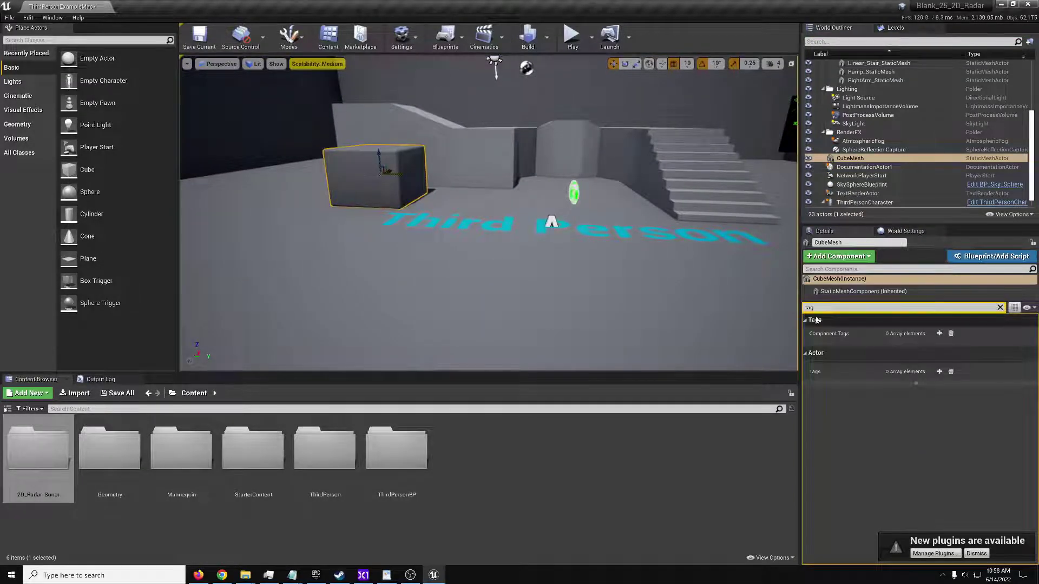
left_click(1000, 308)
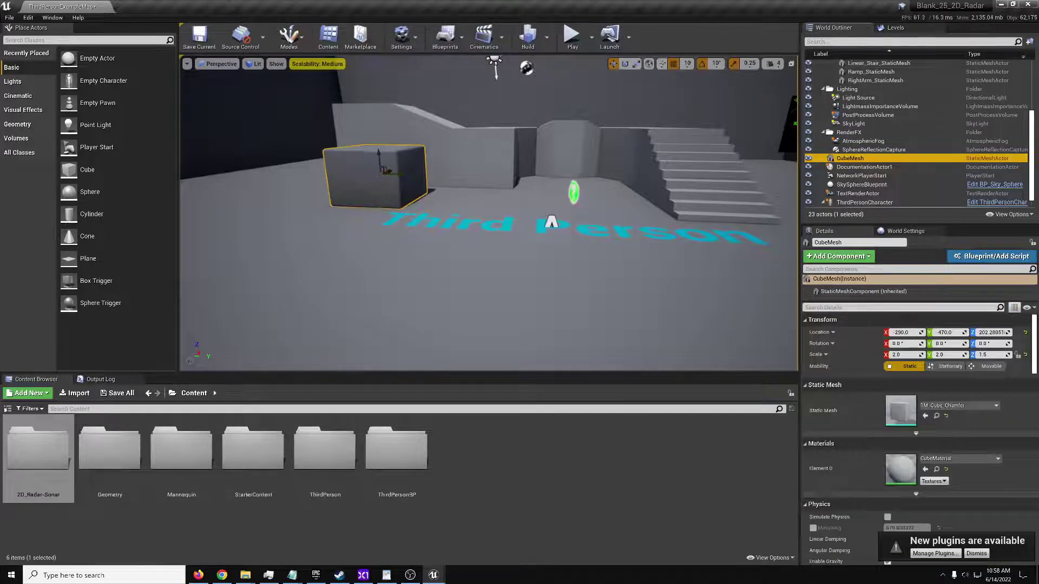
type("tag")
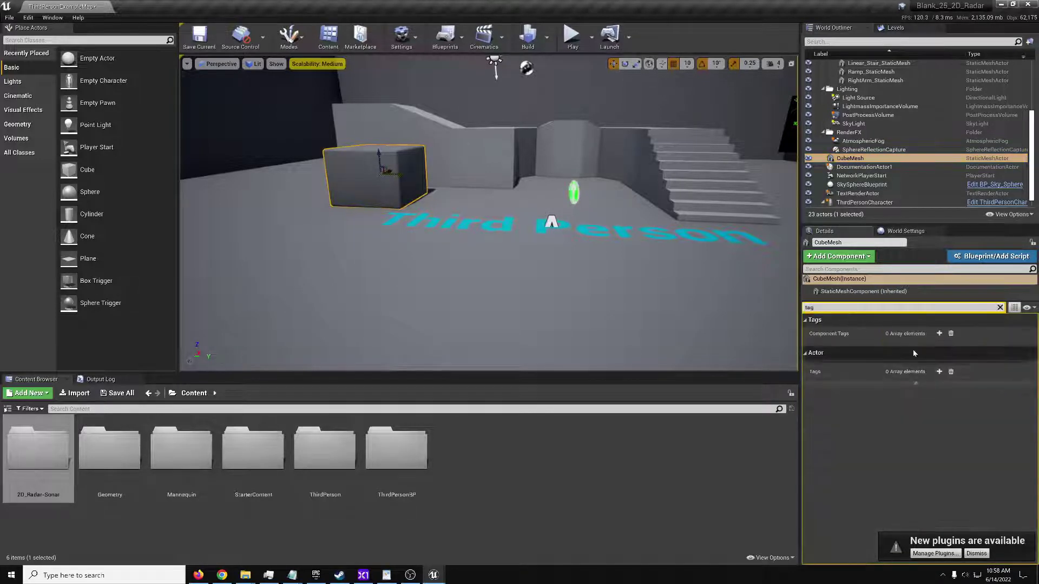
left_click(940, 372)
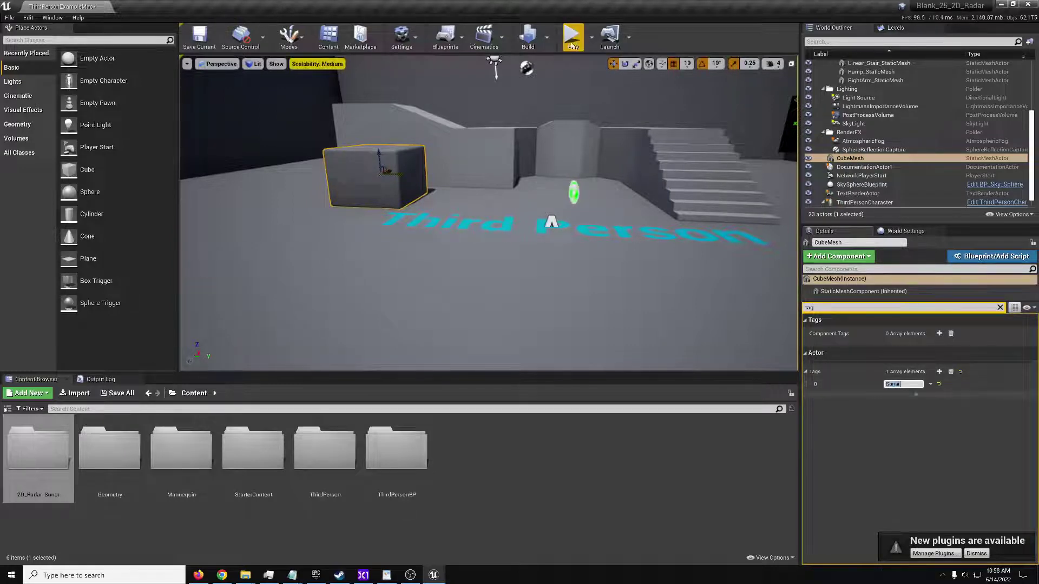
Step: Start playing the level and compare the tag with the ChildActor's Targets Keyword in the ThirdPersonCharacter blueprint
left_click(573, 45)
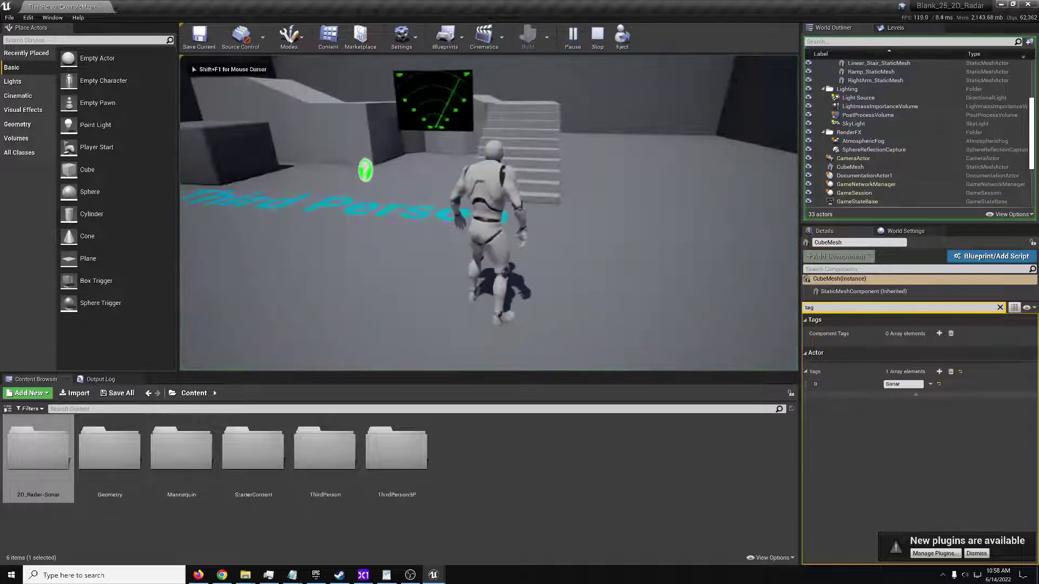
key("alt+Tab")
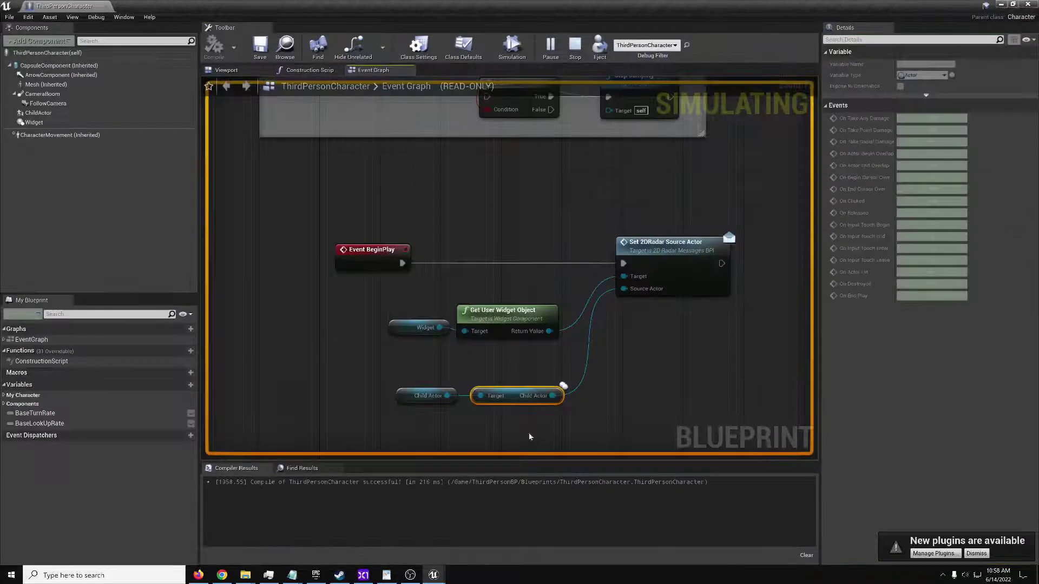
left_click(38, 112)
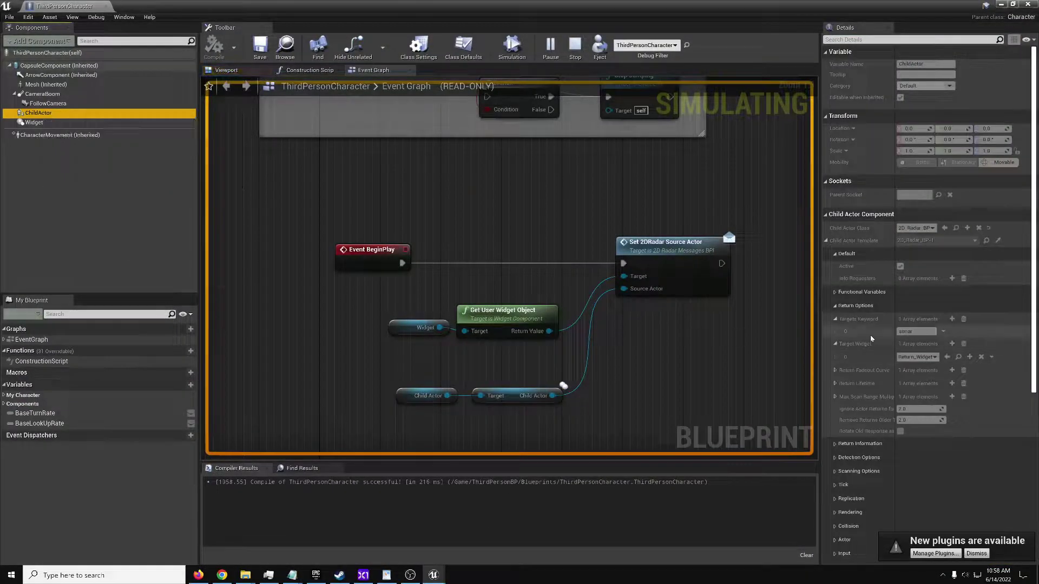
left_click(1002, 4)
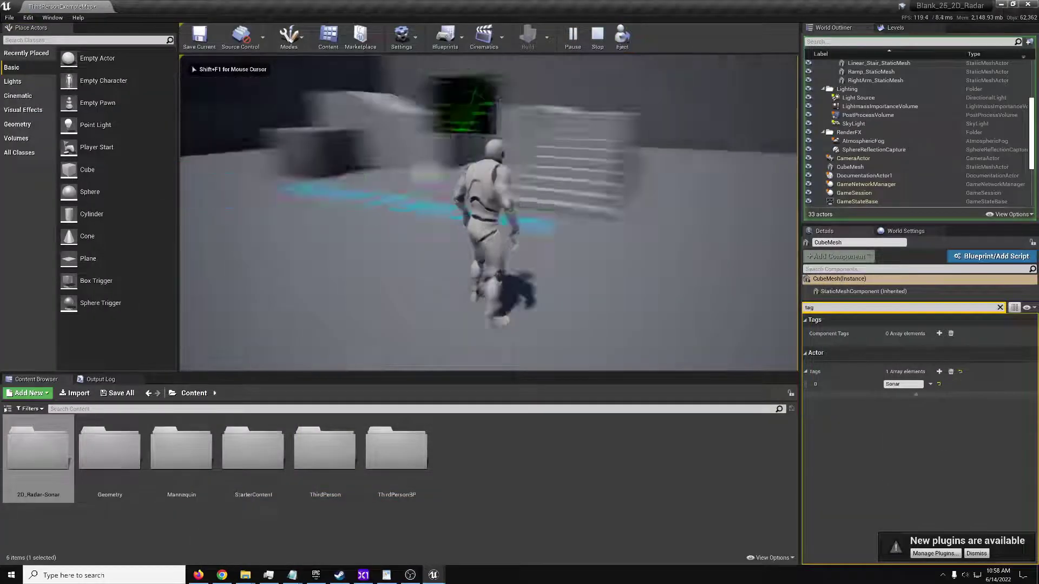
Step: Walk the character around the tagged cube to test radar detection, and end the play session
key("w")
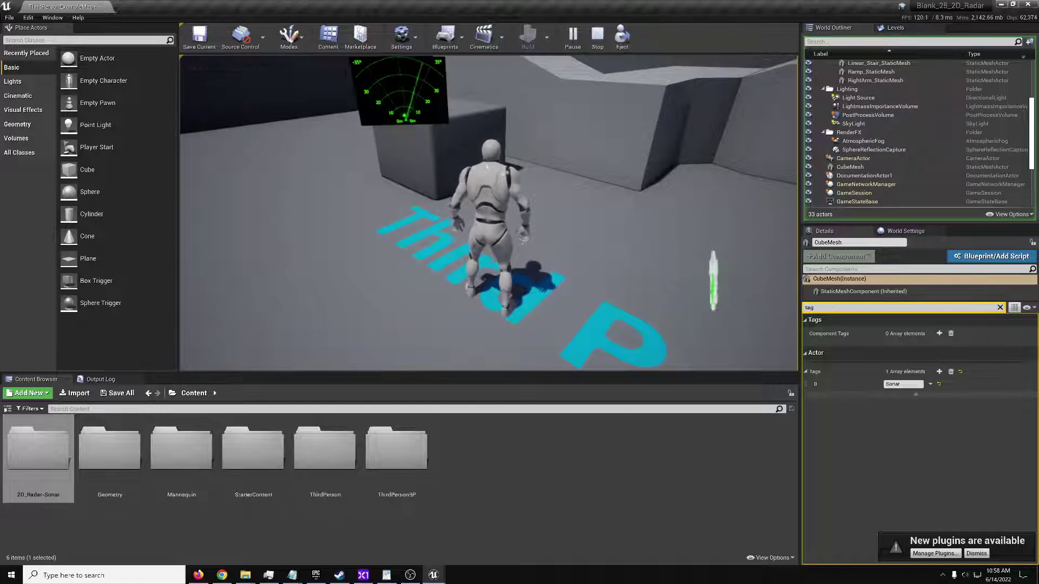
key("w")
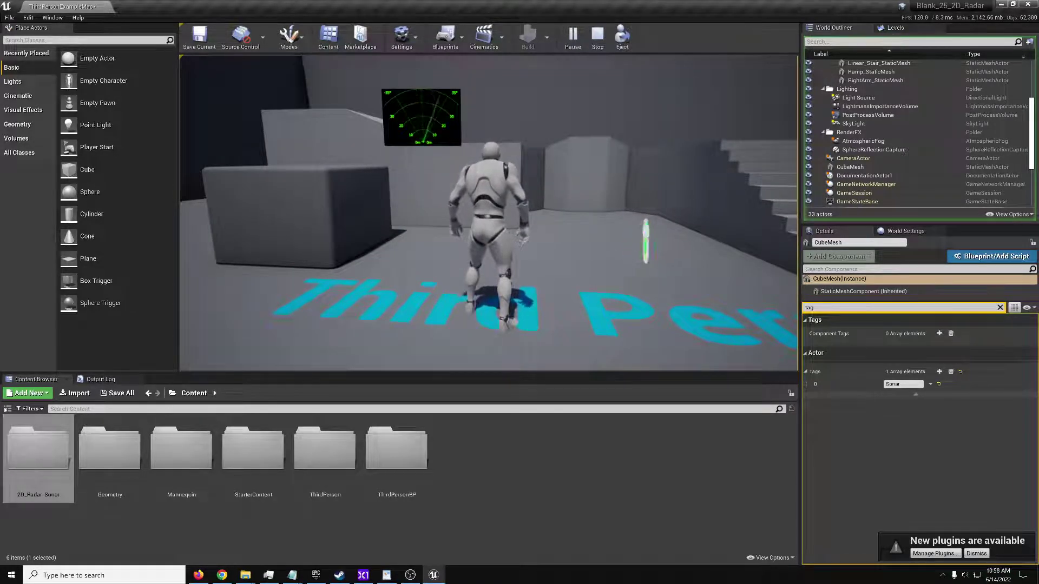
key("w")
key("s")
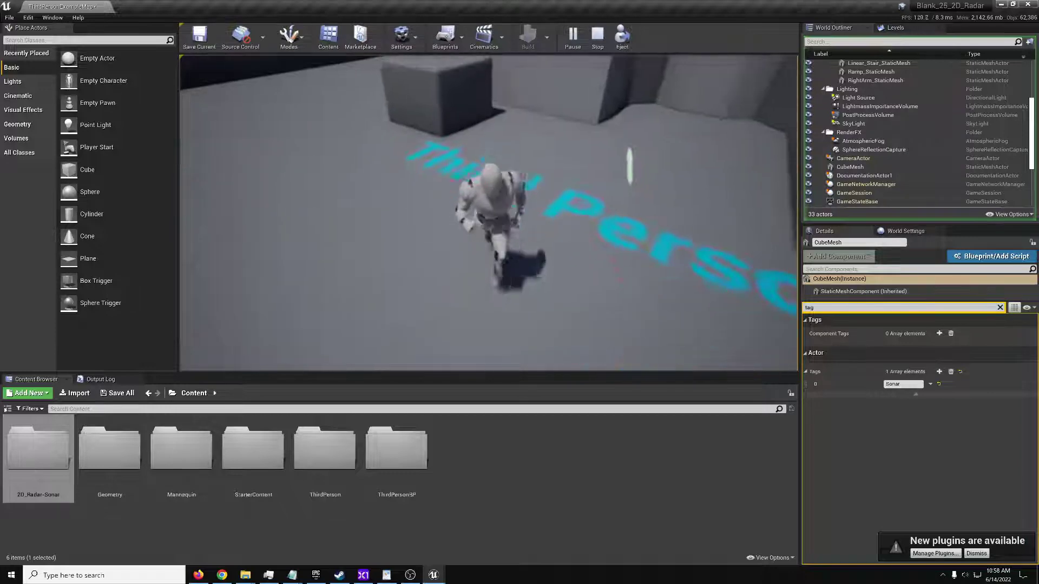
key("w")
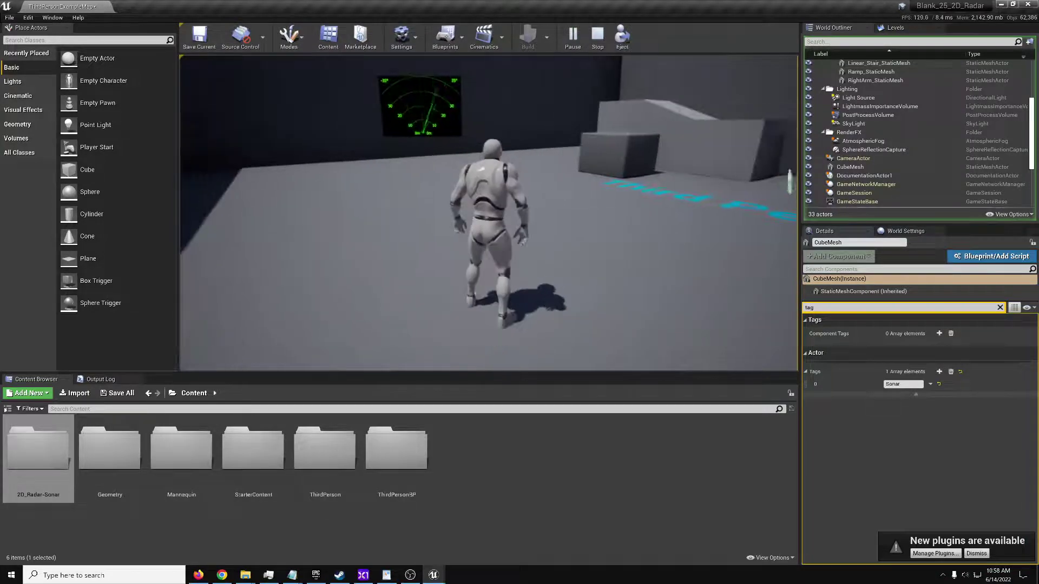
key("Escape")
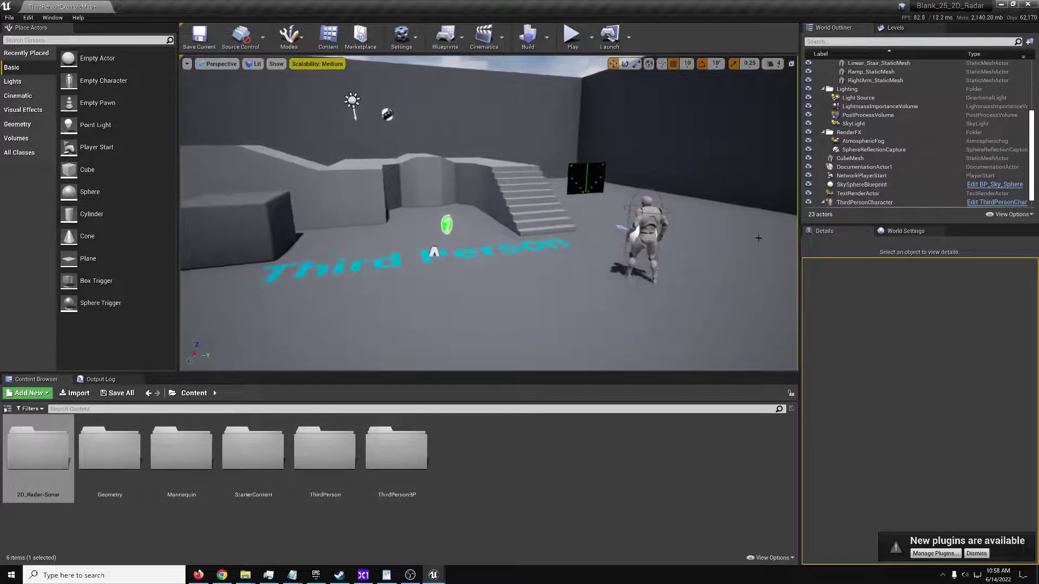
Step: In the ThirdPersonCharacter event graph, add a Create Widget node beyond Set 2DRadar Source Actor with class 2D_Radar_Widget
mouse_move(433, 575)
left_click(485, 531)
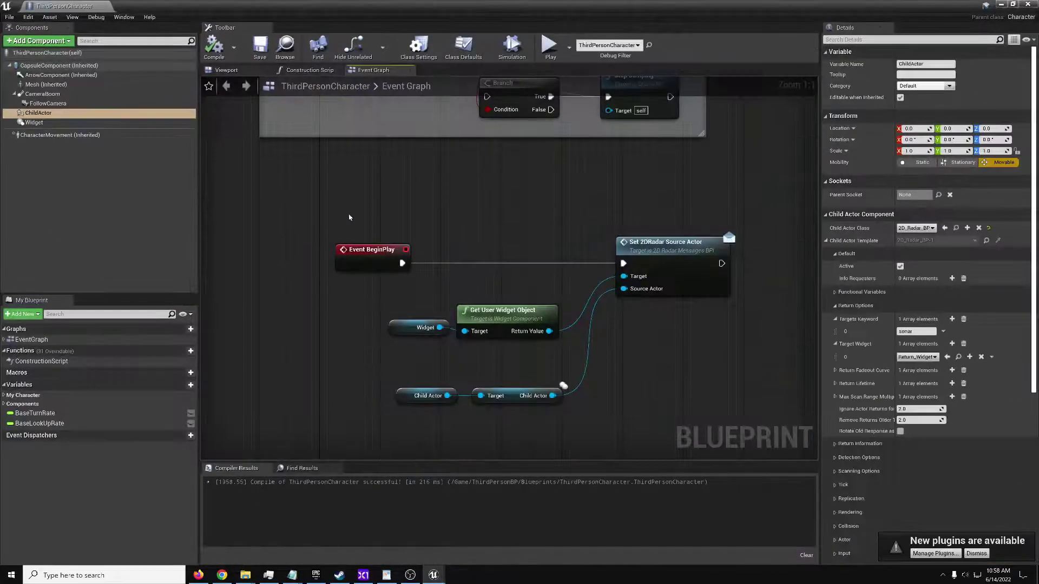
scroll(455, 207, "down", 5)
right_click_drag(593, 188, 424, 238)
scroll(328, 237, "up", 7)
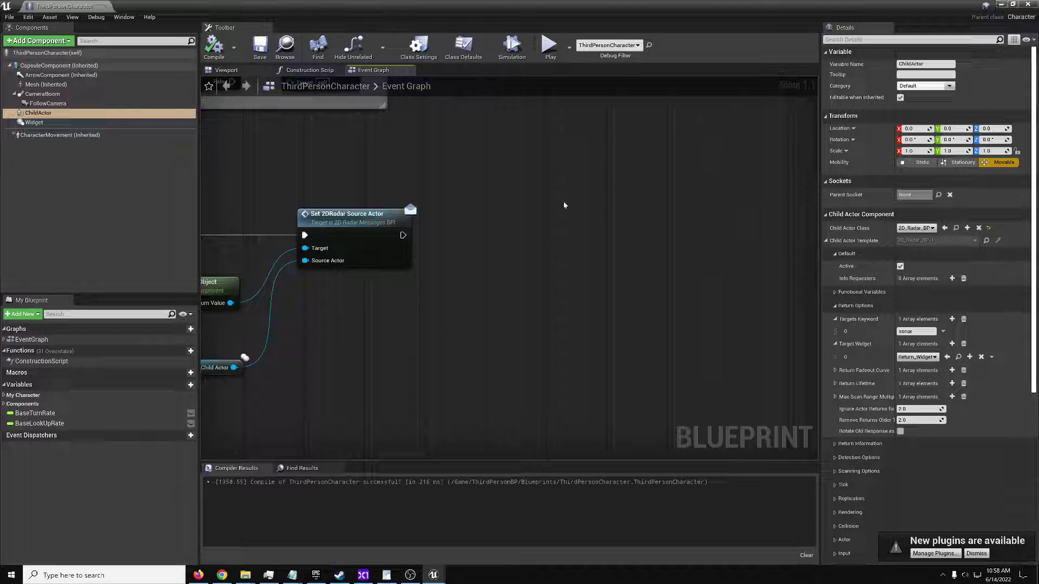
right_click(482, 220)
type("create widget")
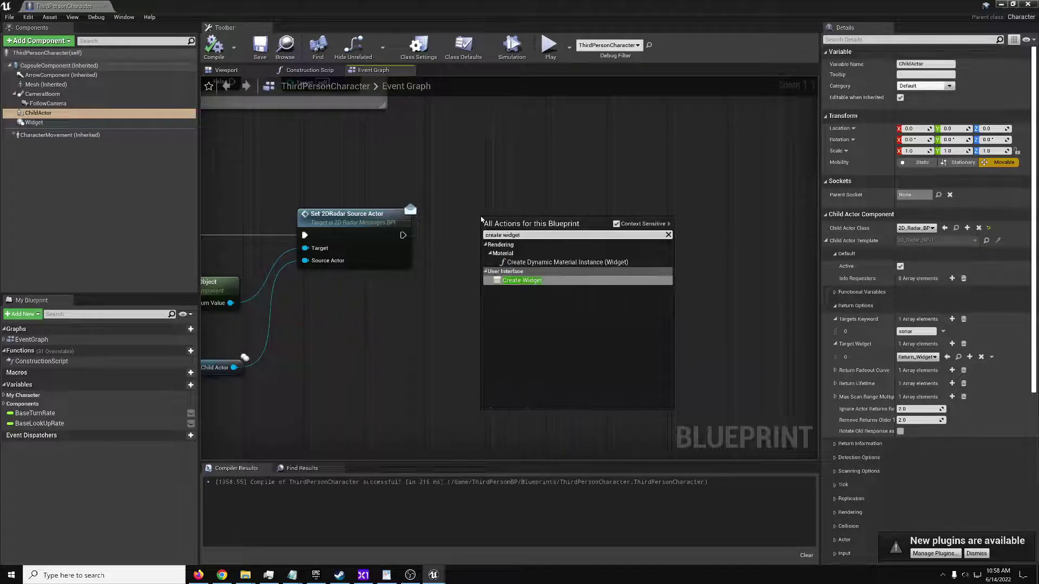
key("Return")
left_click(540, 248)
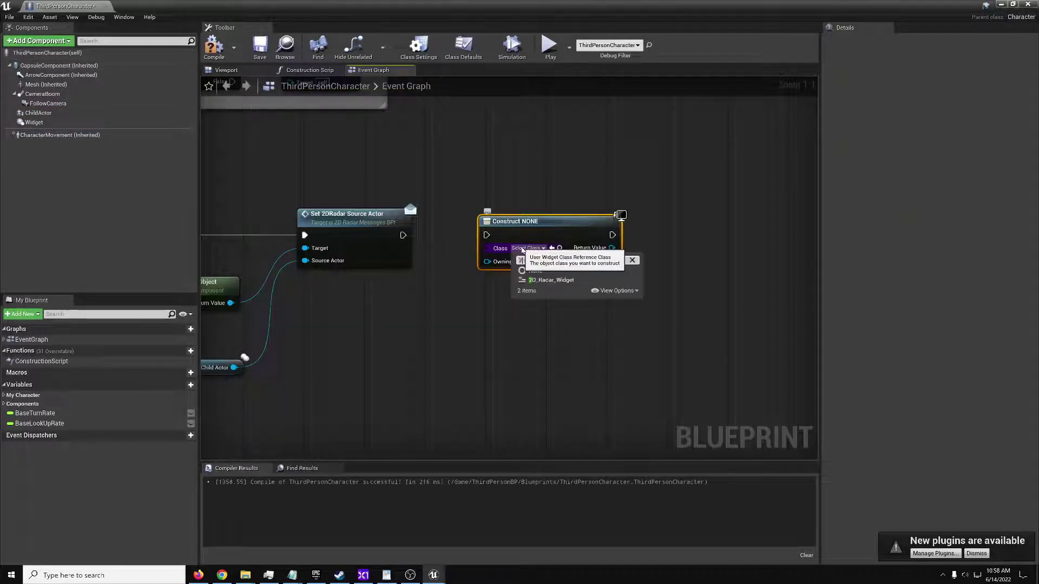
left_click(542, 279)
Step: Move the Create 2D Radar Widget node farther along the graph and connect the Child Actor output to its Source Actor
left_click_drag(548, 229, 672, 221)
right_click_drag(221, 370, 386, 318)
left_click_drag(386, 318, 773, 229)
Step: Create a Get Player Controller node from the widget node's Owning Player input and place it below Set 2DRadar Source Actor
right_click_drag(786, 222, 689, 218)
left_click_drag(689, 219, 593, 241)
type("get player")
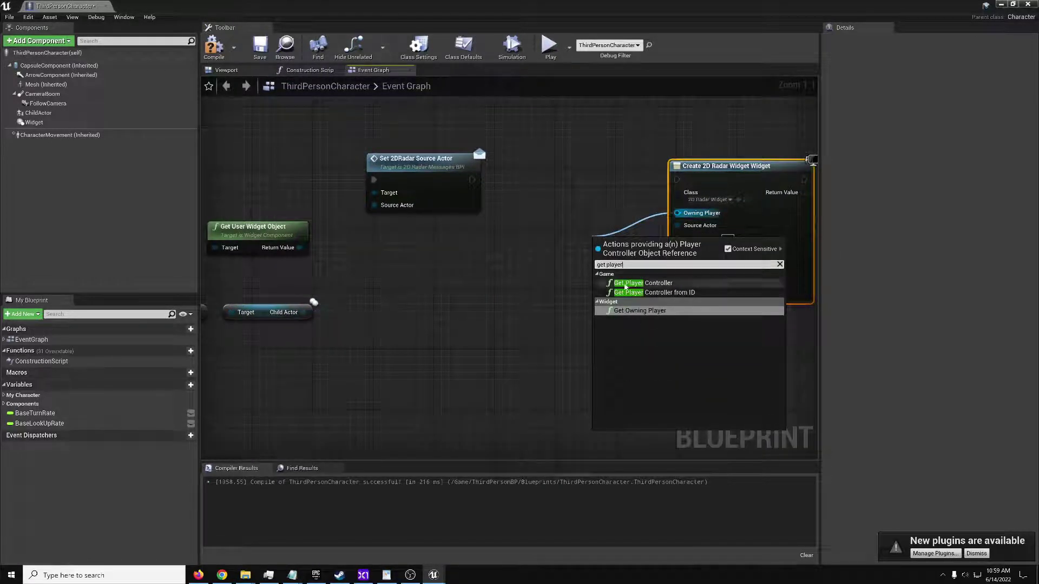
left_click(626, 283)
left_click_drag(635, 234, 423, 235)
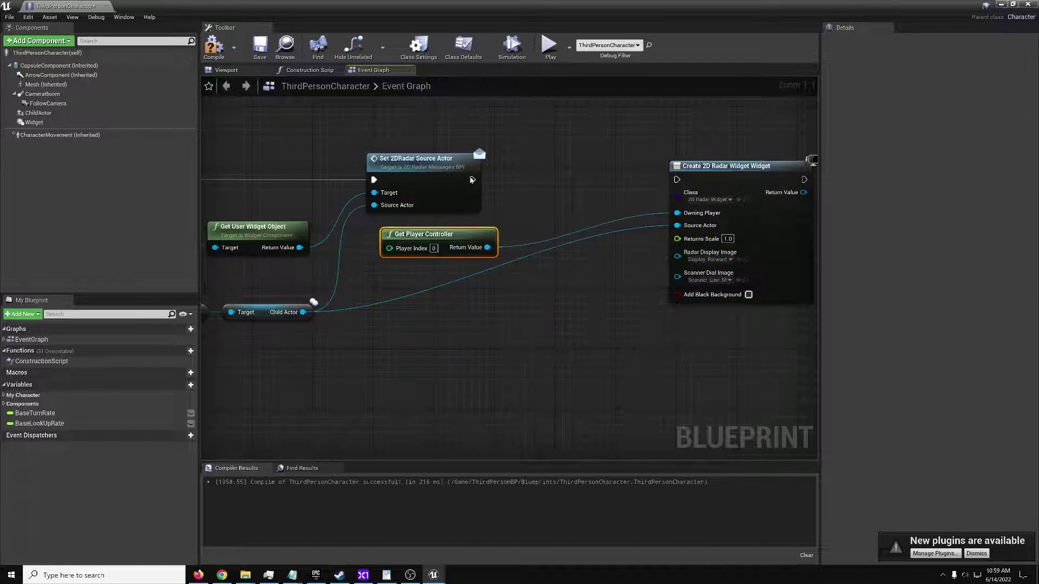
Step: Run Set 2DRadar Source Actor into Create 2D Radar Widget, and add an aligned Add to Viewport node from its Return Value
left_click_drag(465, 180, 678, 180)
right_click_drag(573, 313, 344, 332)
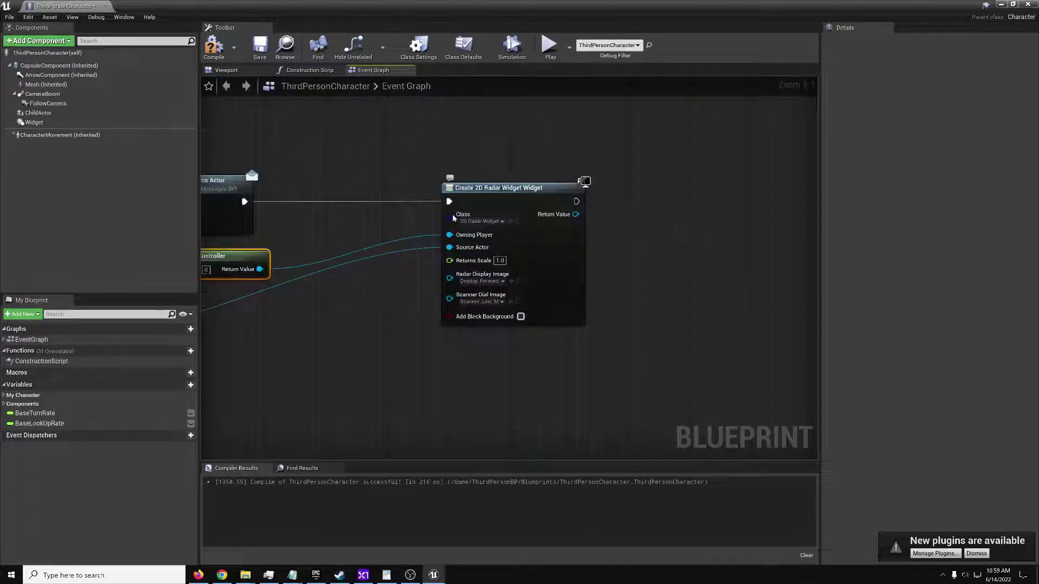
left_click_drag(576, 214, 607, 217)
type("add to")
key("Return")
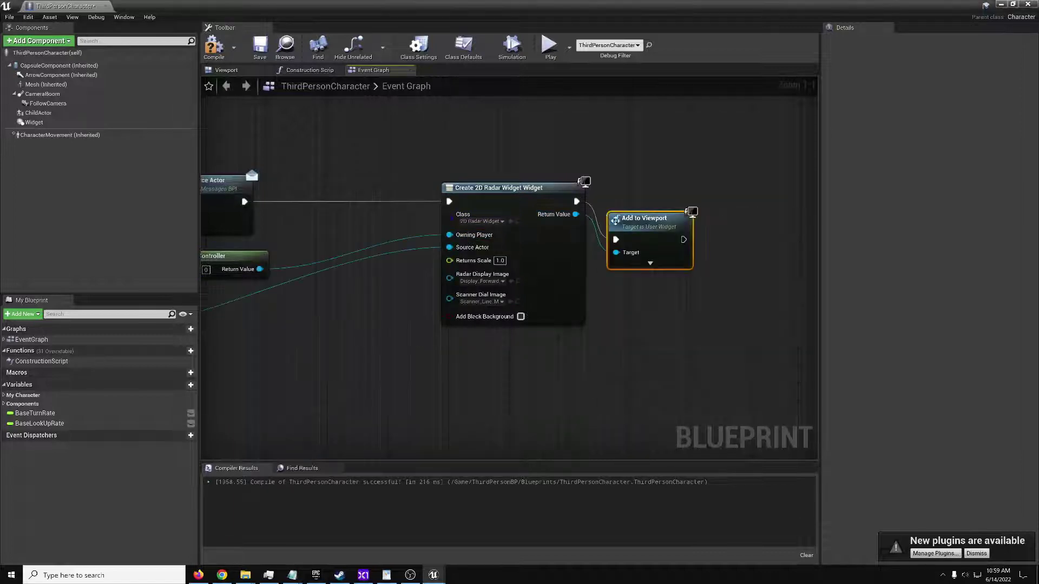
left_click_drag(617, 222, 610, 183)
Step: Compile and save the ThirdPersonCharacter blueprint, and return to the level editor
left_click(214, 46)
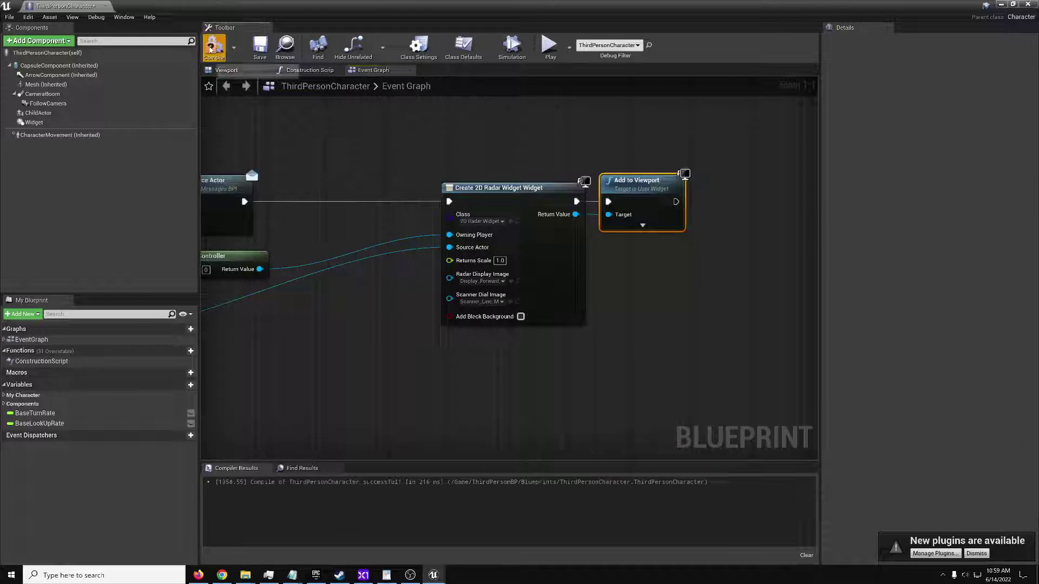
left_click(261, 47)
left_click(1000, 5)
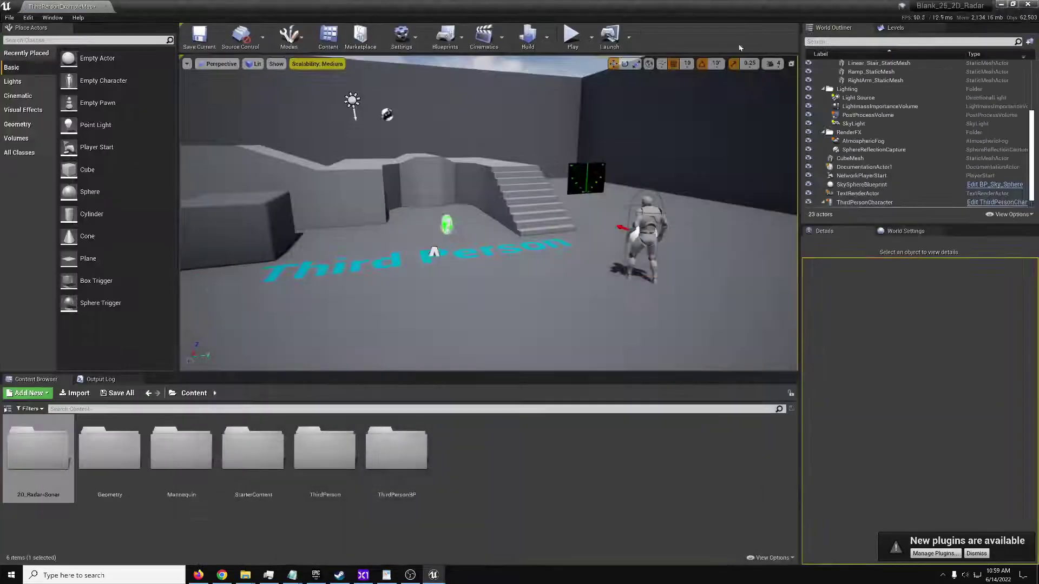
Step: Play the level and move the character around to check the radar widget drawn on the viewport
left_click(573, 36)
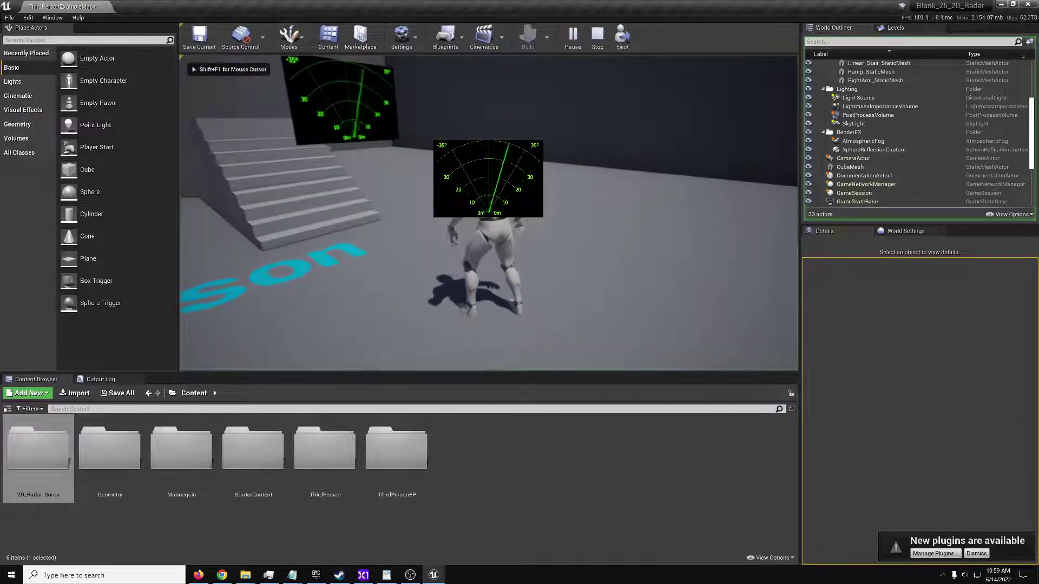
key("a")
key("w")
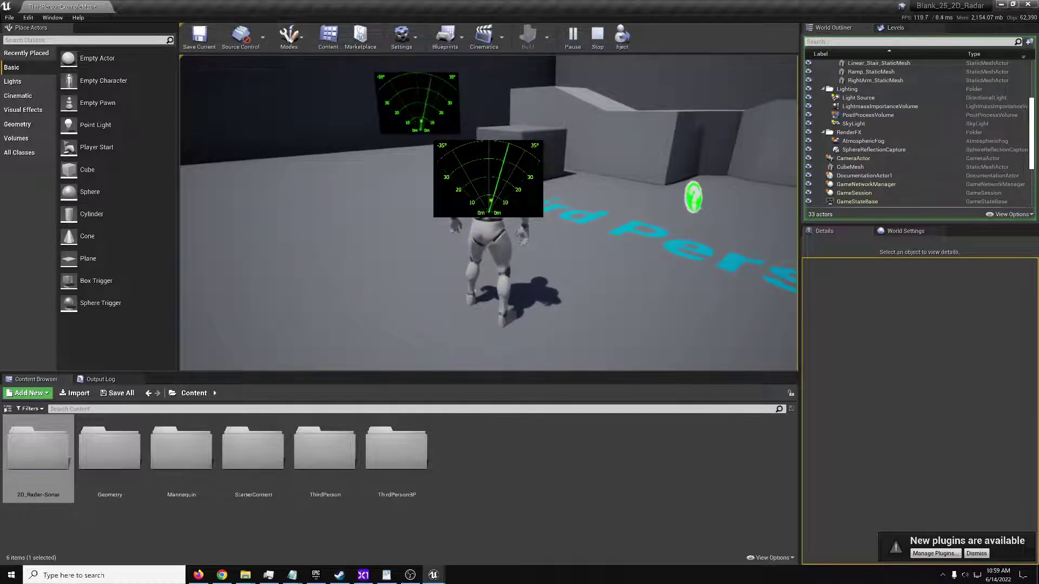
key("Escape")
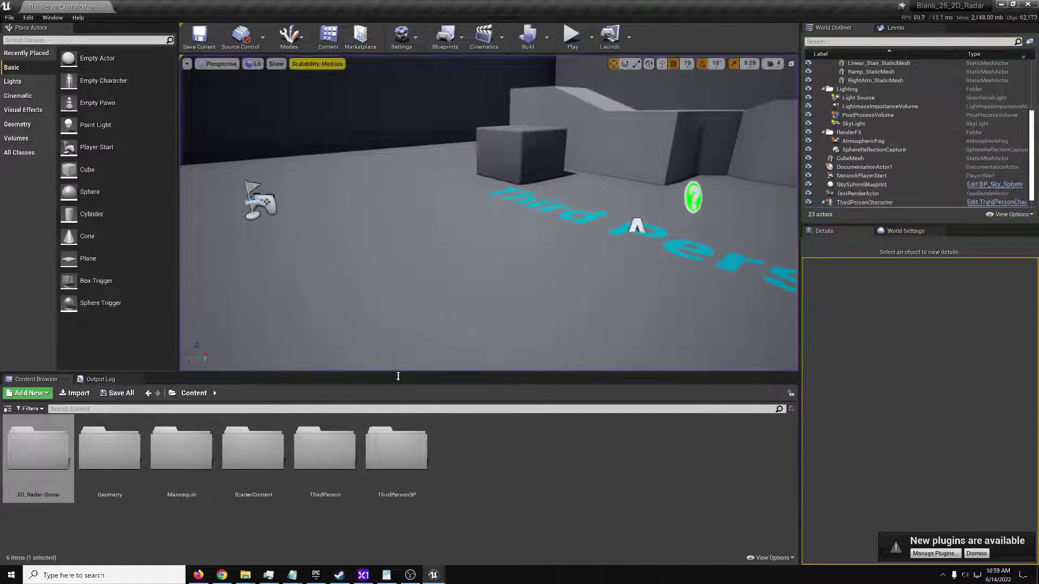
Step: Create a Widget Blueprint named Exapmle_Widget in the Content folder and open it for editing
left_click(549, 460)
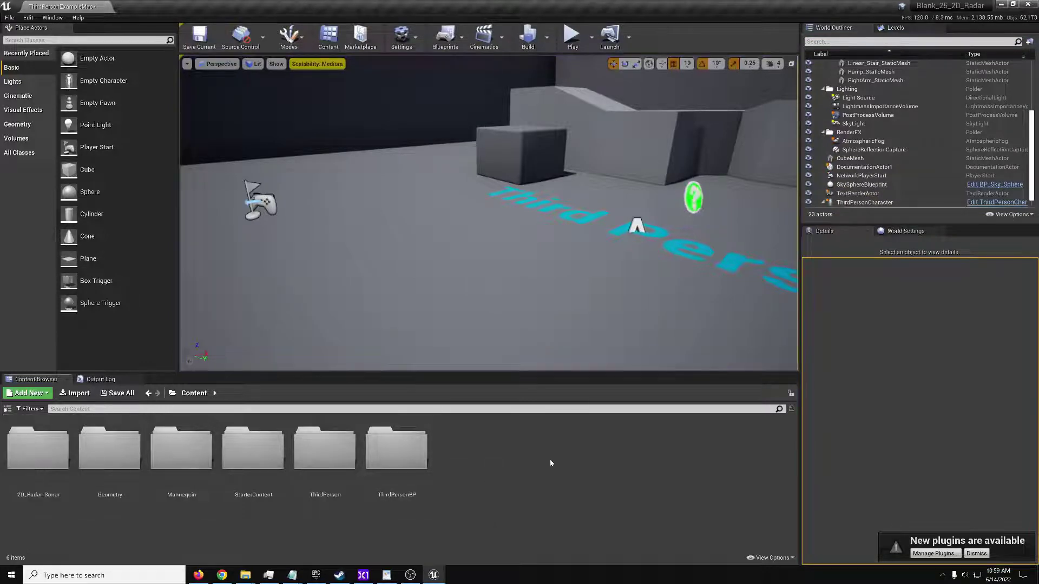
right_click(495, 452)
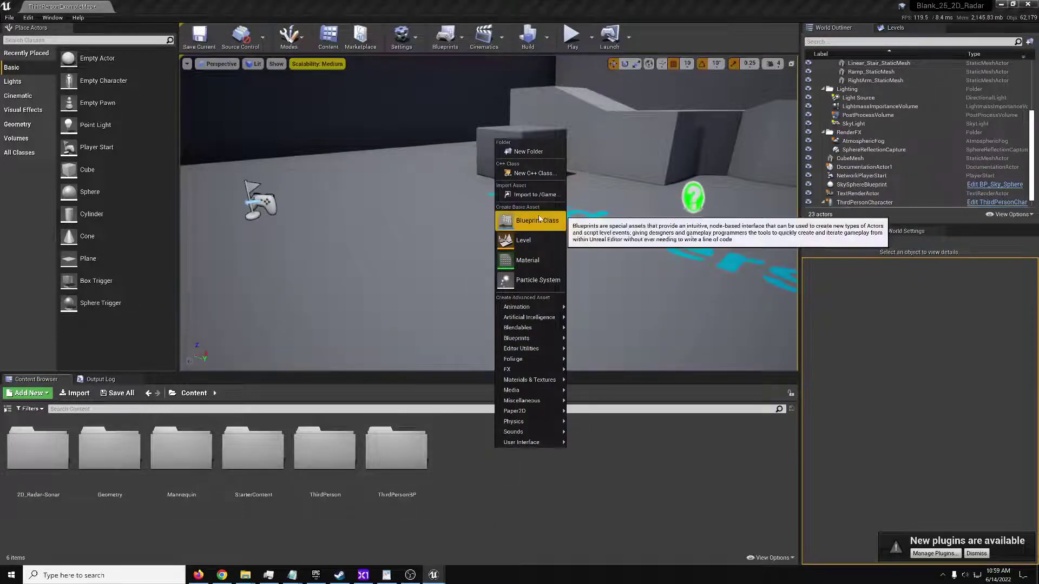
mouse_move(521, 443)
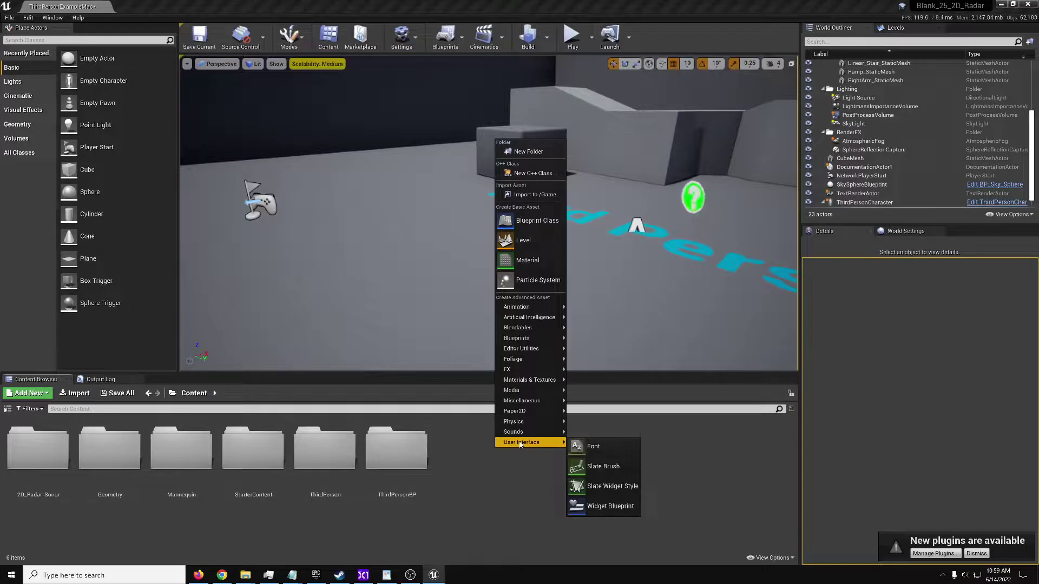
left_click(575, 505)
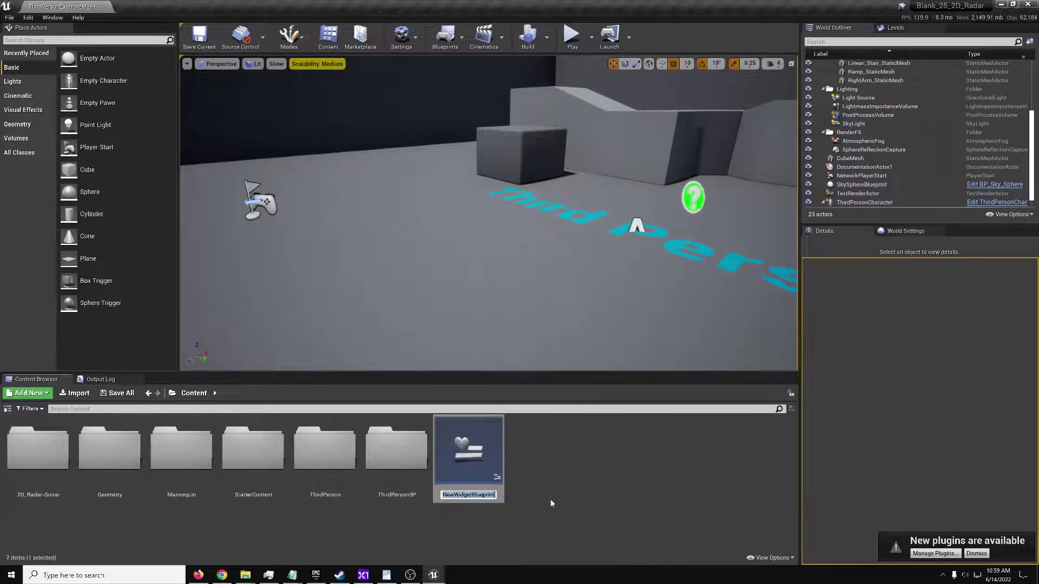
type("Exapmle_Widget")
key("Return")
key("Return")
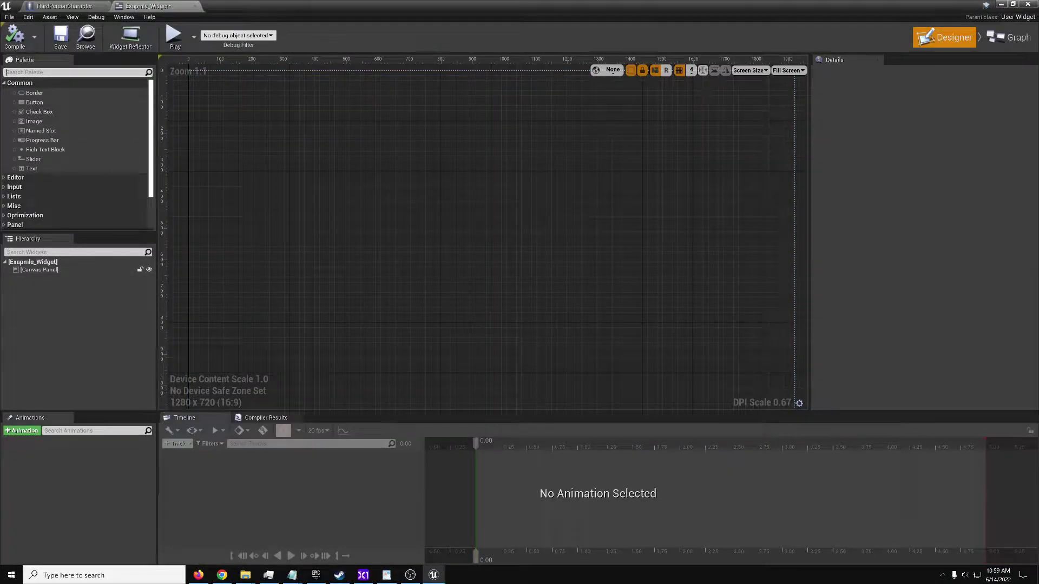
Step: Add a 2D Radar Widget near the canvas's upper-right area at about X 1360, Y 56, sized 500 by 500
type("2d")
left_click_drag(109, 111, 622, 99)
scroll(665, 132, "down", 2)
scroll(664, 132, "down", 1)
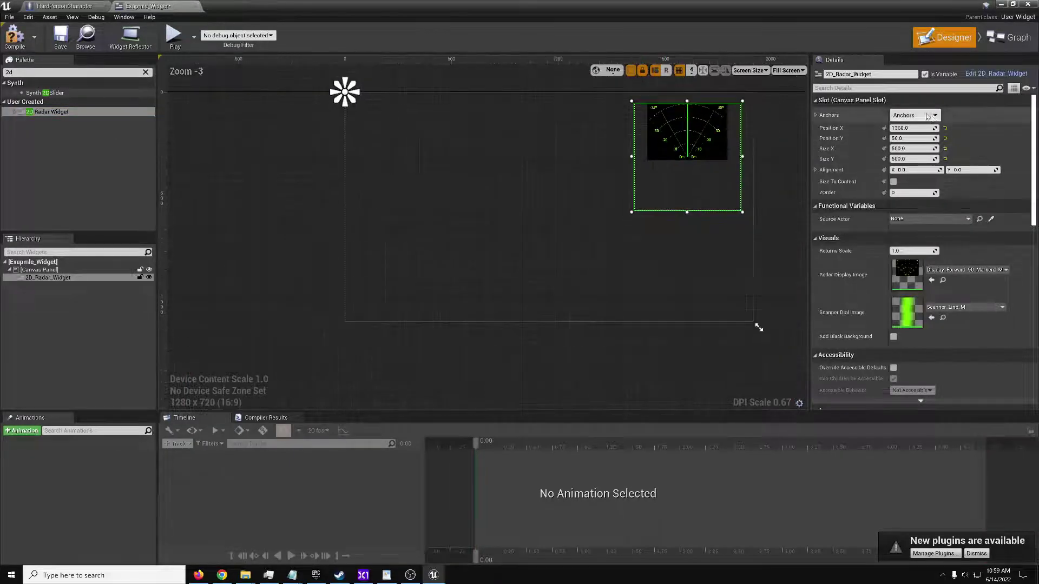
Step: Anchor the radar widget to the canvas's top-right corner, move it up to Position Y 0, and slightly adjust its size
left_click(920, 116)
left_click(980, 148)
scroll(686, 120, "up", 3)
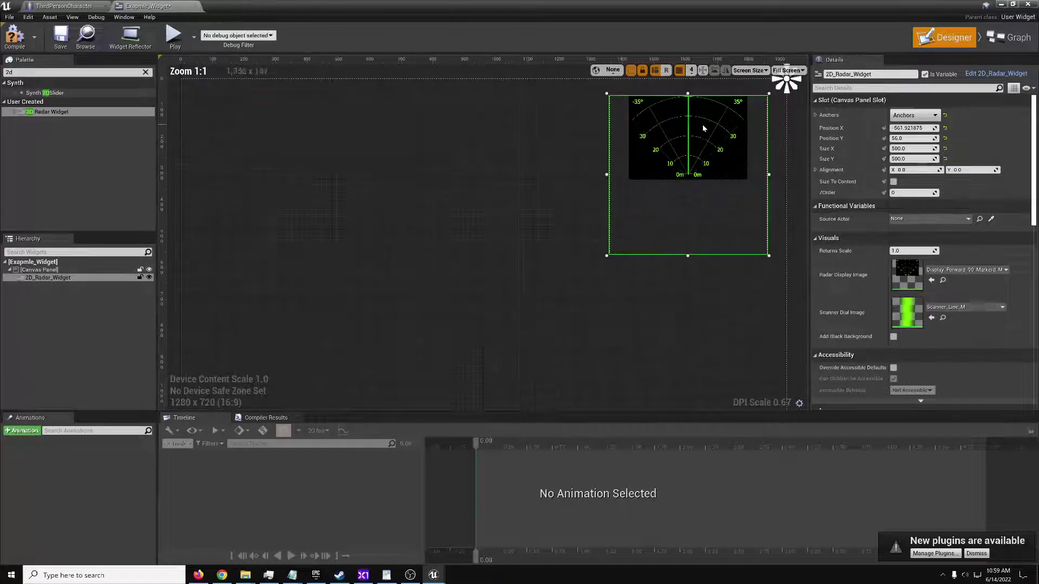
left_click_drag(705, 127, 720, 111)
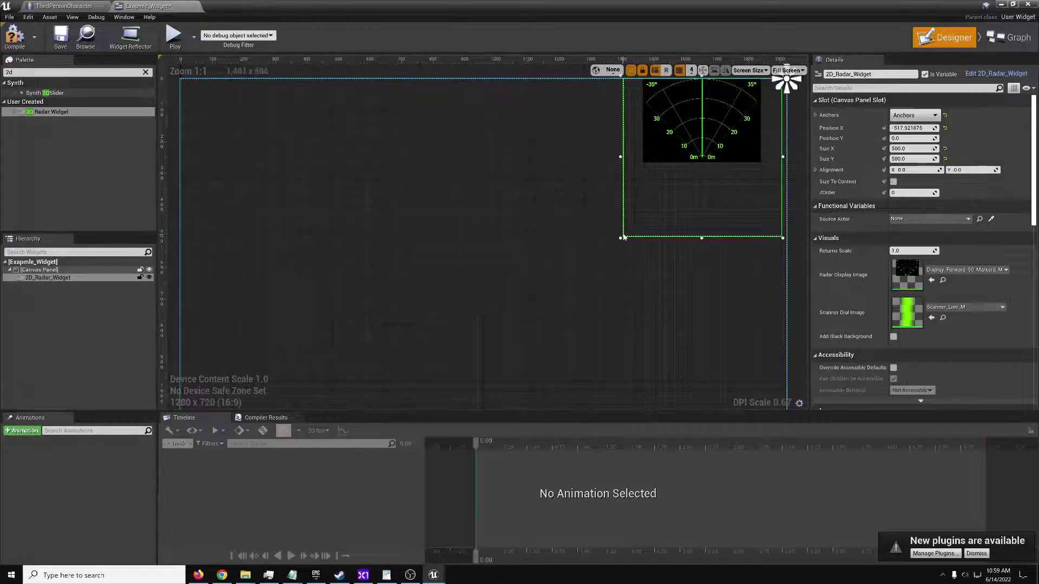
mouse_move(627, 235)
left_mouse_down()
mouse_move(672, 174)
mouse_move(631, 204)
mouse_move(625, 240)
left_mouse_up()
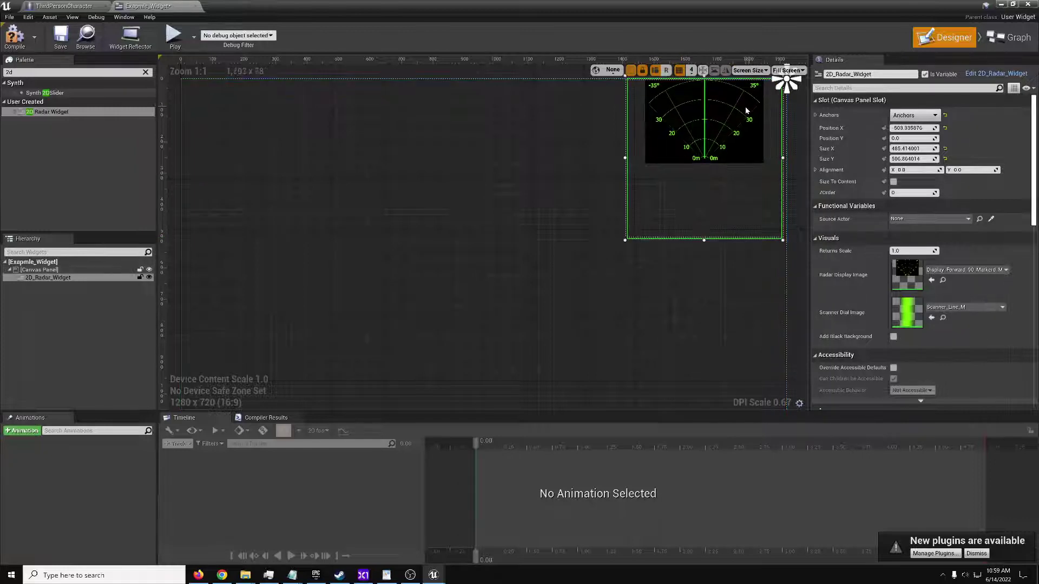
Step: Nudge the radar widget on the canvas to about Position X -498 and Position Y 16
left_click_drag(746, 112, 748, 117)
scroll(752, 158, "down", 5)
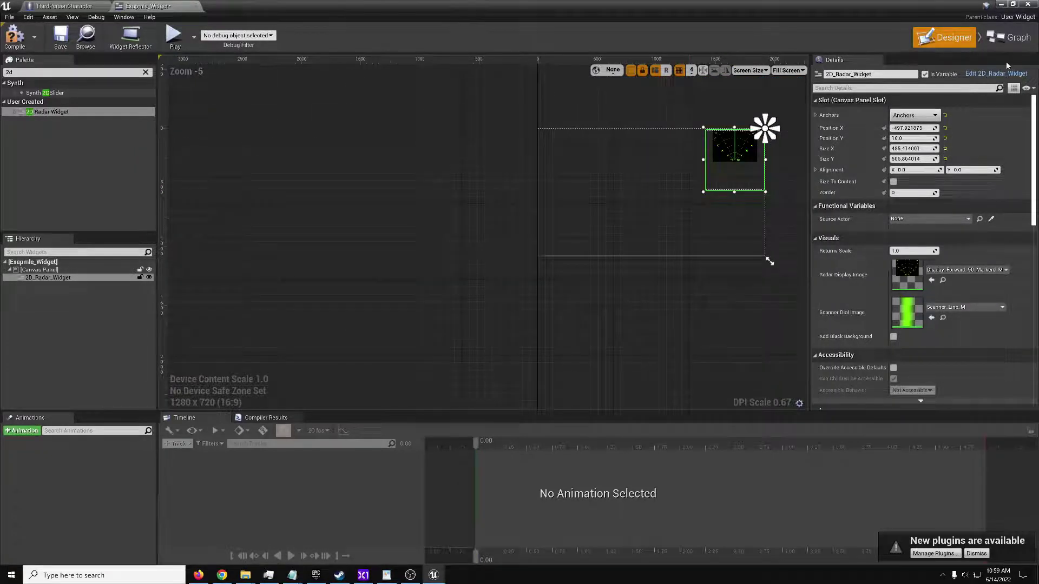
Step: In the widget's event graph, add a 2D Radar Widget reference and a Set 2DRadar Source Actor (Message) node targeting it
left_click(1010, 40)
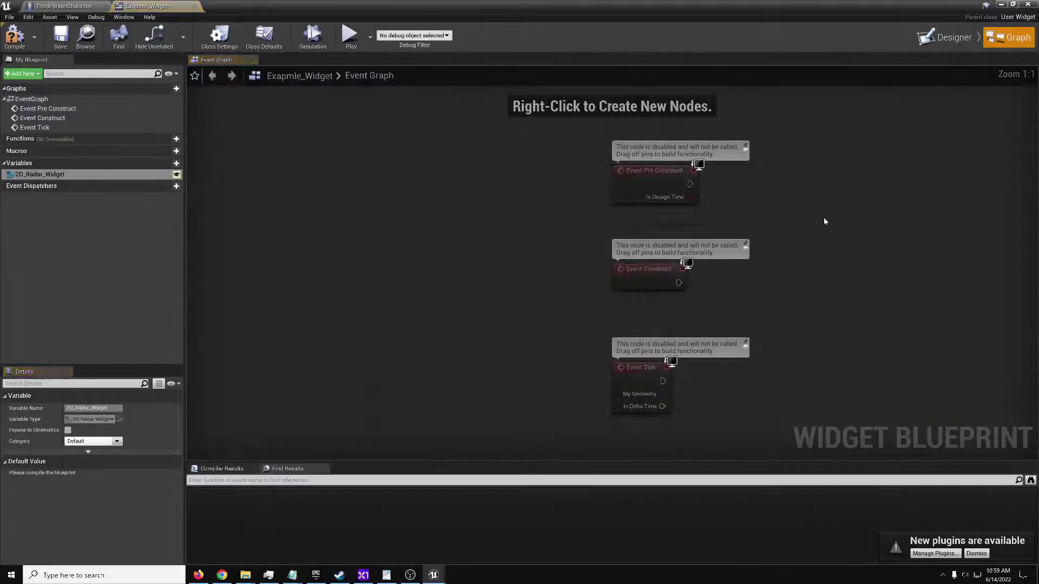
right_click_drag(852, 233, 552, 216)
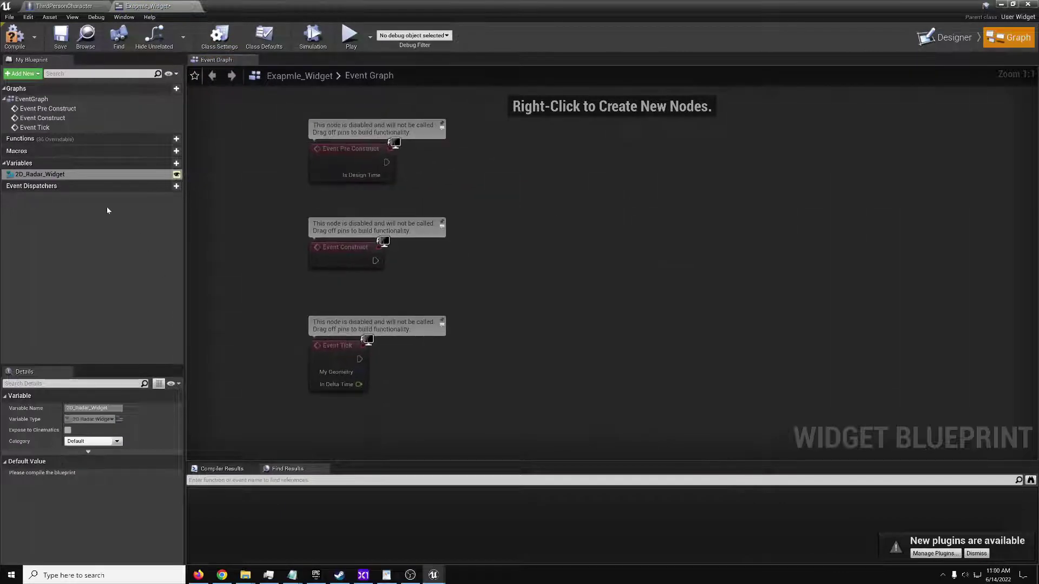
left_click(42, 176)
left_click_drag(428, 397, 535, 402)
left_click(460, 407)
type("set 2d")
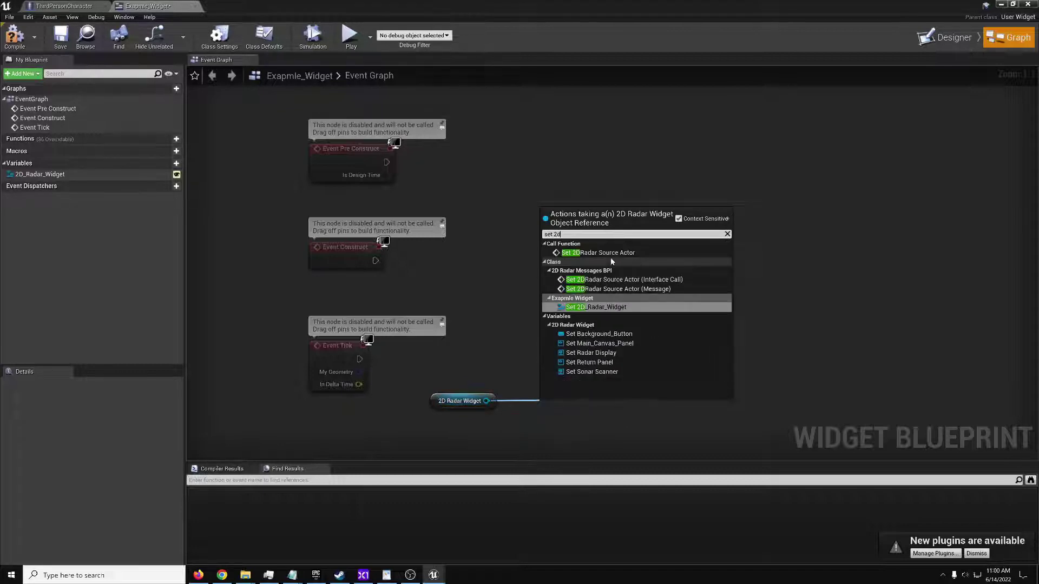
left_click(635, 288)
left_click_drag(592, 409, 598, 374)
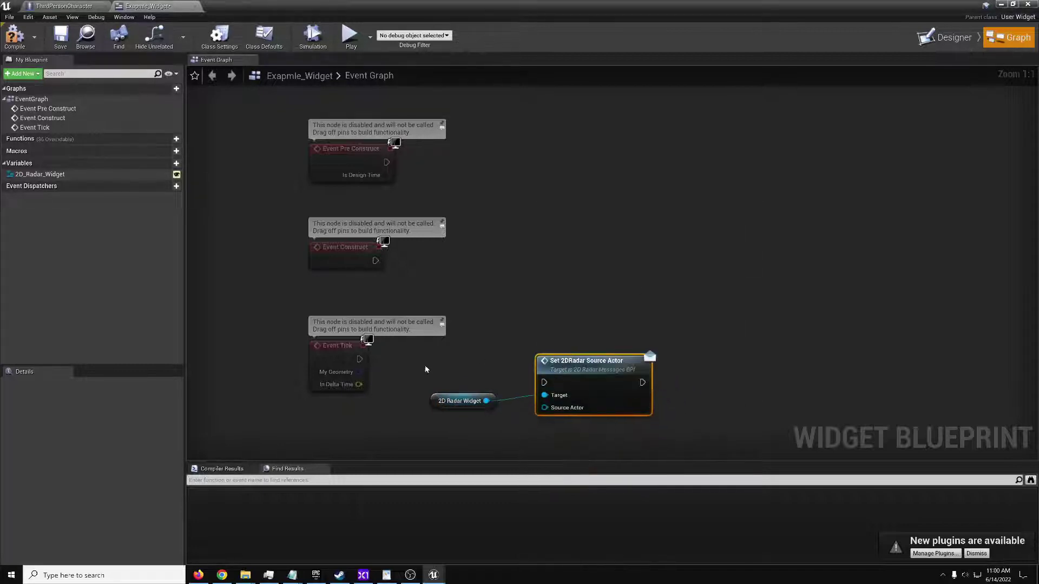
Step: Connect Event Construct to the Set 2DRadar Source Actor node and align the node and its widget reference with the event
right_click_drag(426, 369, 602, 279)
right_click_drag(424, 179, 380, 196)
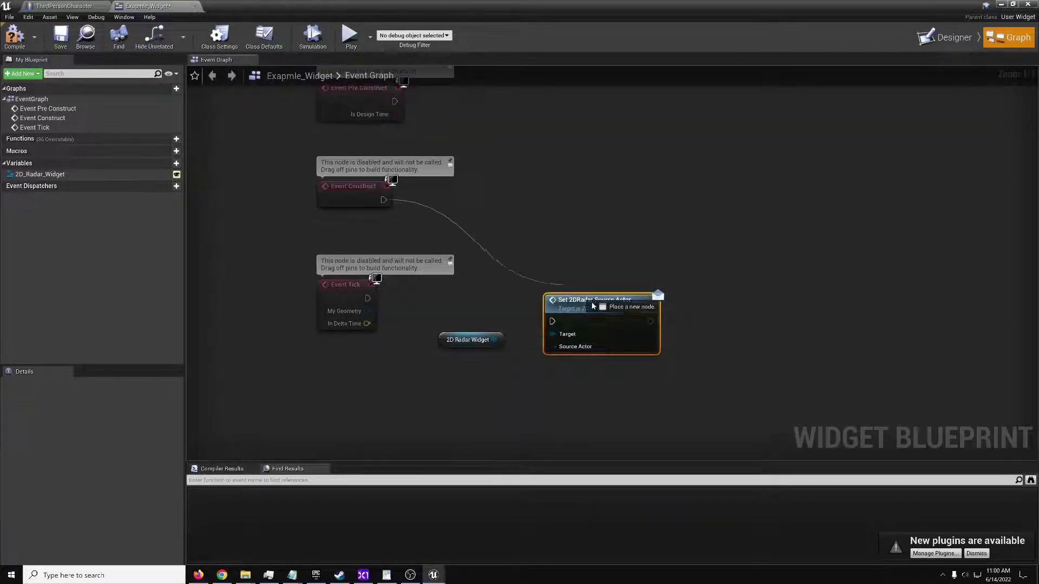
left_click_drag(624, 327, 617, 325)
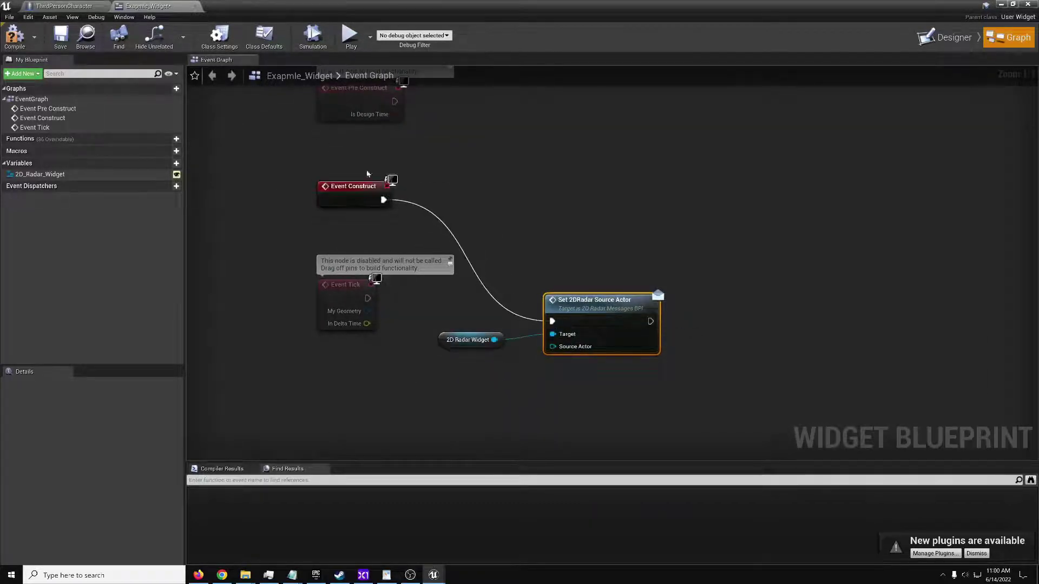
left_click_drag(297, 173, 381, 193)
left_click_drag(481, 407, 631, 182)
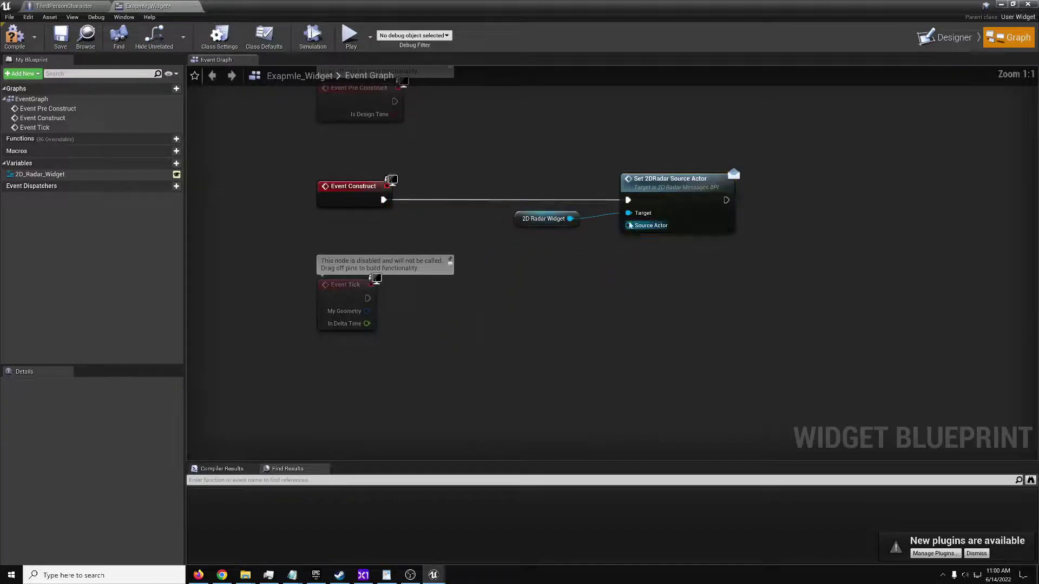
Step: Promote the Source Actor input to a new variable named Radar Source
left_click_drag(630, 226, 586, 263)
left_click(623, 301)
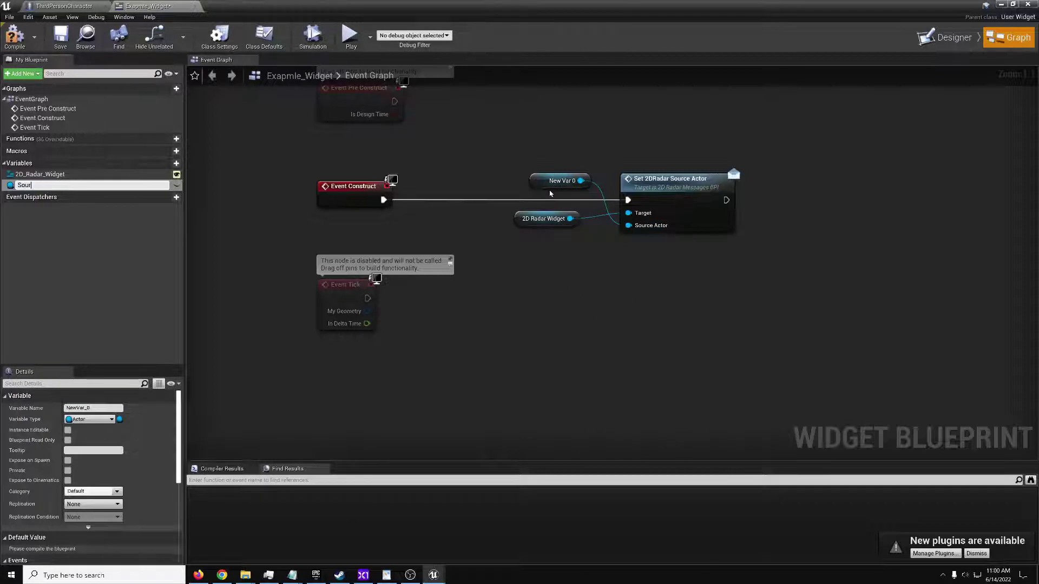
type("Radar Source")
key("Return")
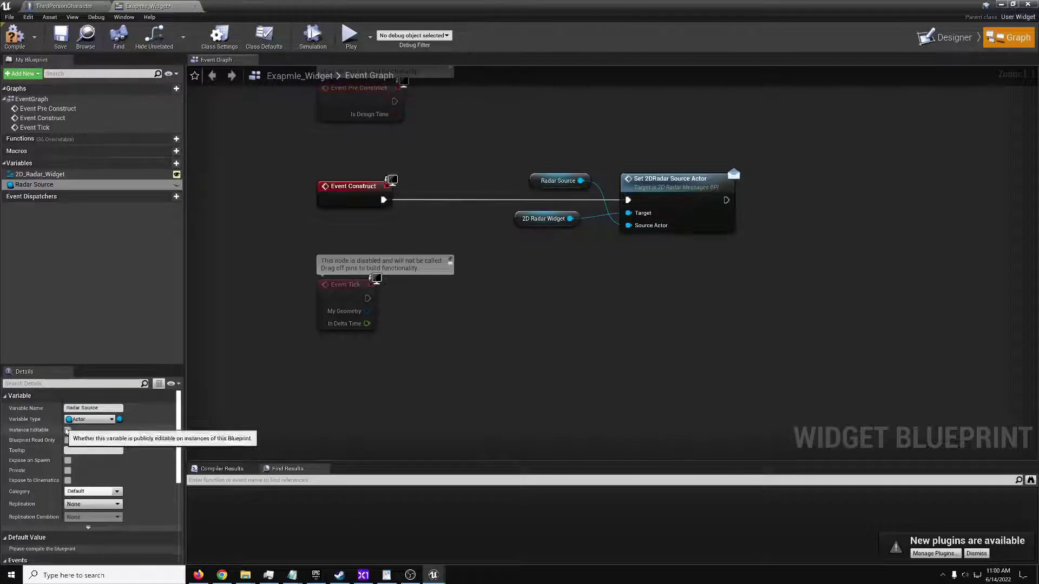
Step: Make Radar Source instance editable and exposed on spawn, place its node below the 2D Radar Widget reference, and compile the widget blueprint
left_click(68, 430)
left_click(67, 461)
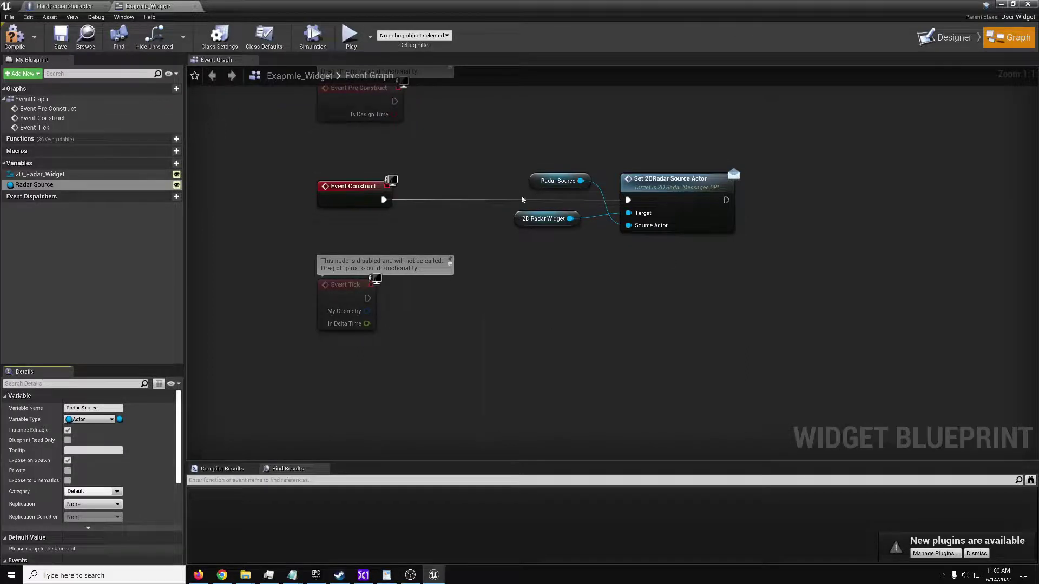
left_click_drag(544, 181, 530, 249)
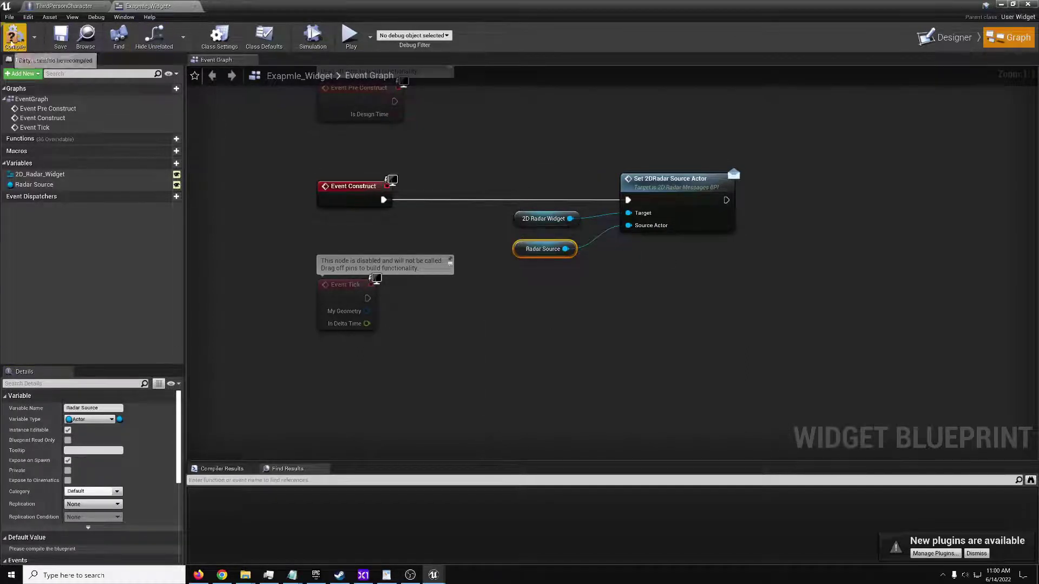
left_click(15, 37)
left_click(947, 36)
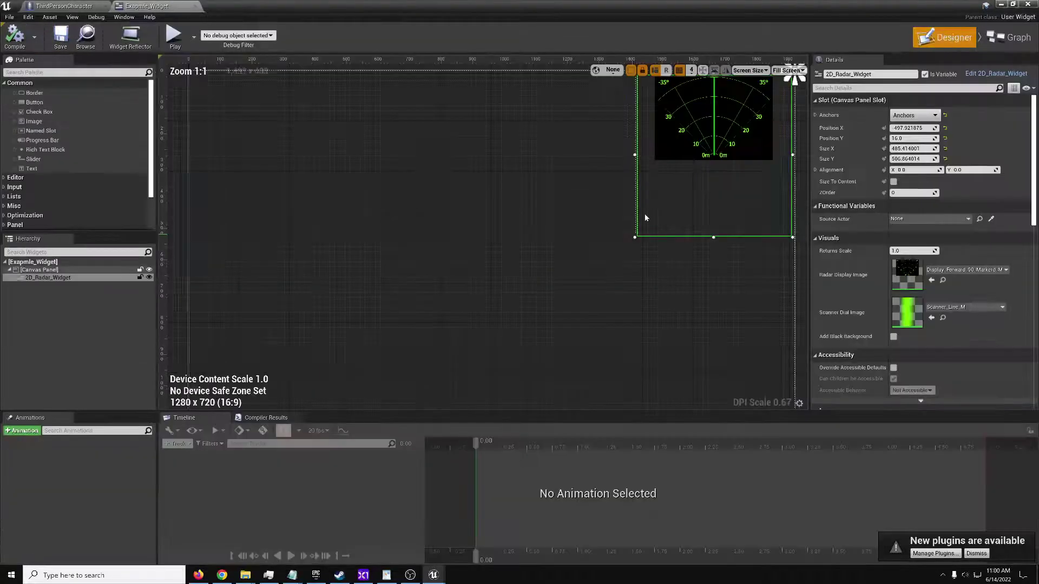
left_click(1002, 47)
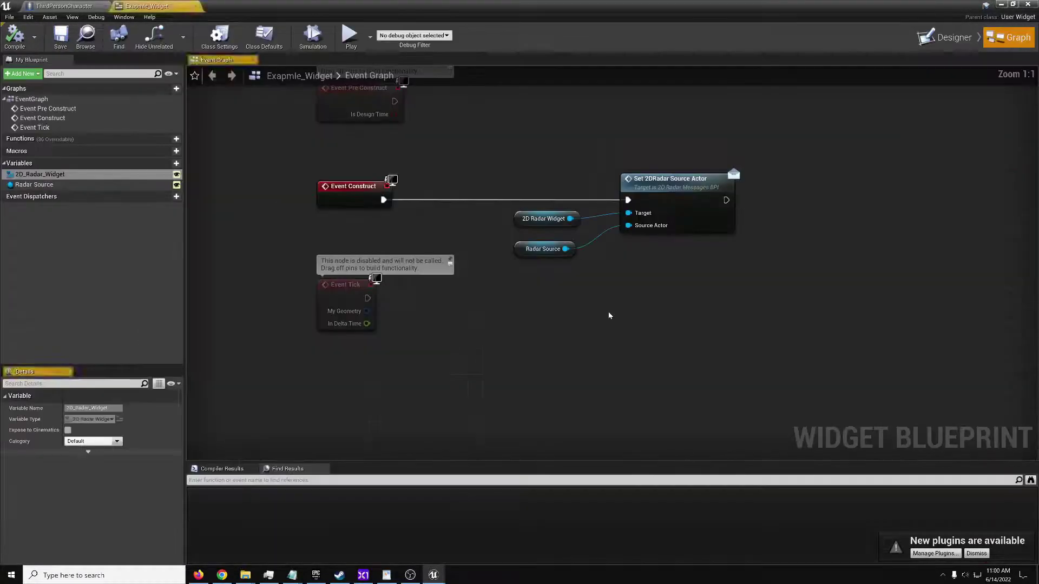
Step: In the ThirdPersonCharacter event graph, change the class of the Create 2D Radar Widget node to Exapmle_Widget
left_click(72, 7)
scroll(470, 318, "down", 7)
scroll(426, 331, "up", 7)
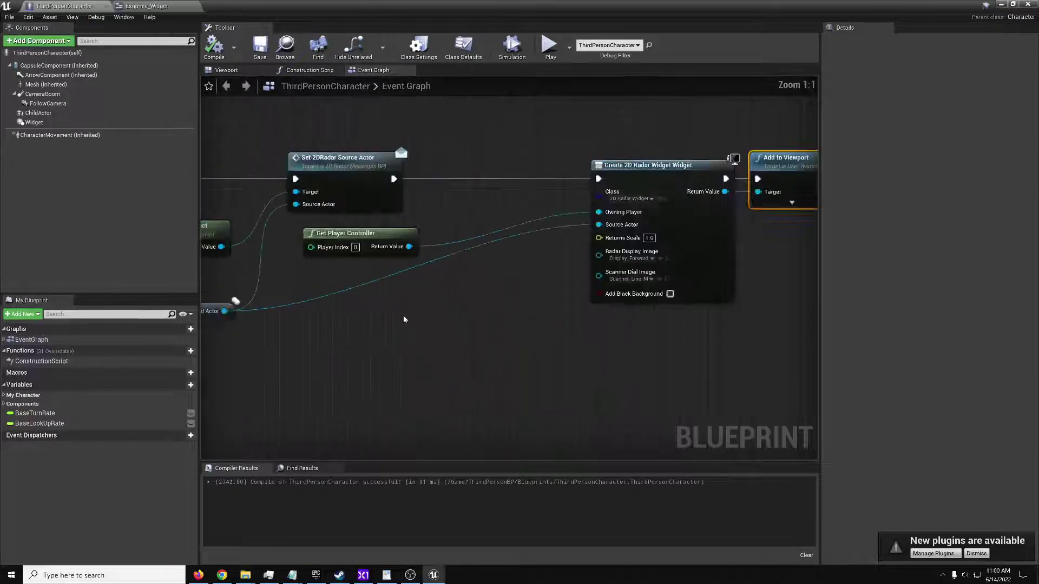
scroll(379, 298, "down", 4)
scroll(622, 228, "up", 4)
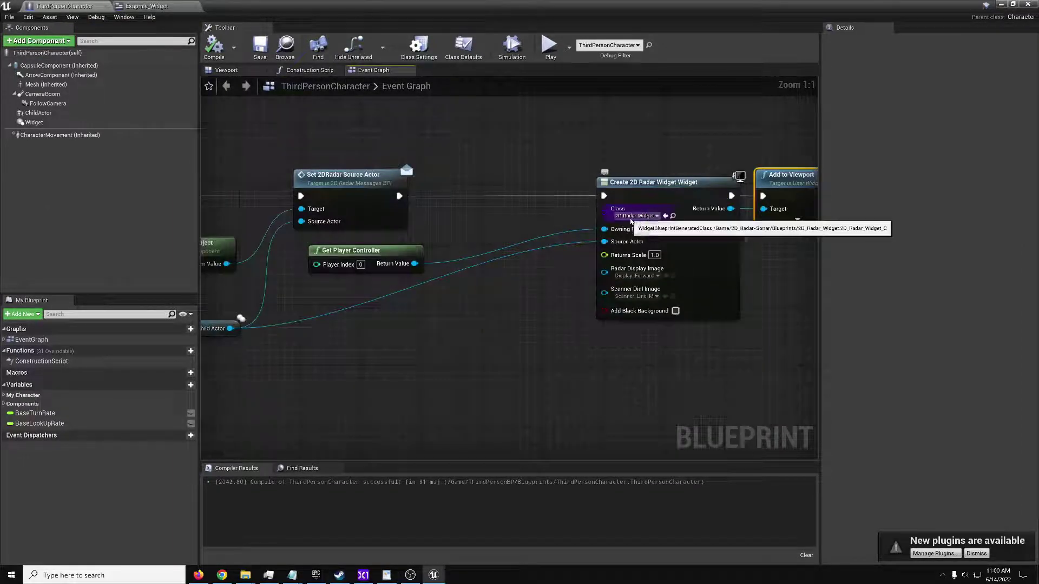
left_click(631, 218)
type("example")
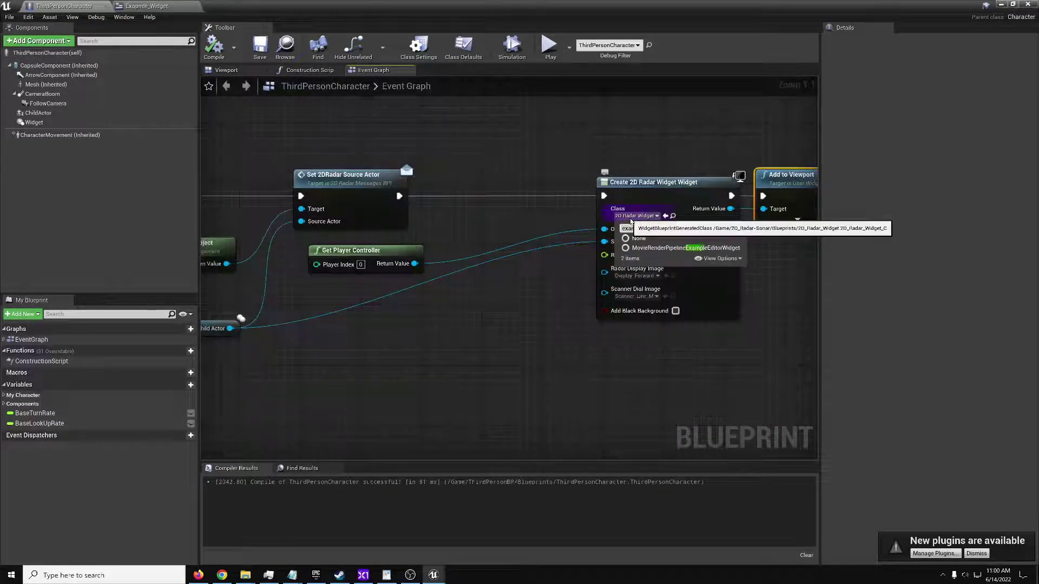
key("BackSpace")
key("BackSpace")
key("BackSpace")
key("BackSpace")
key("BackSpace")
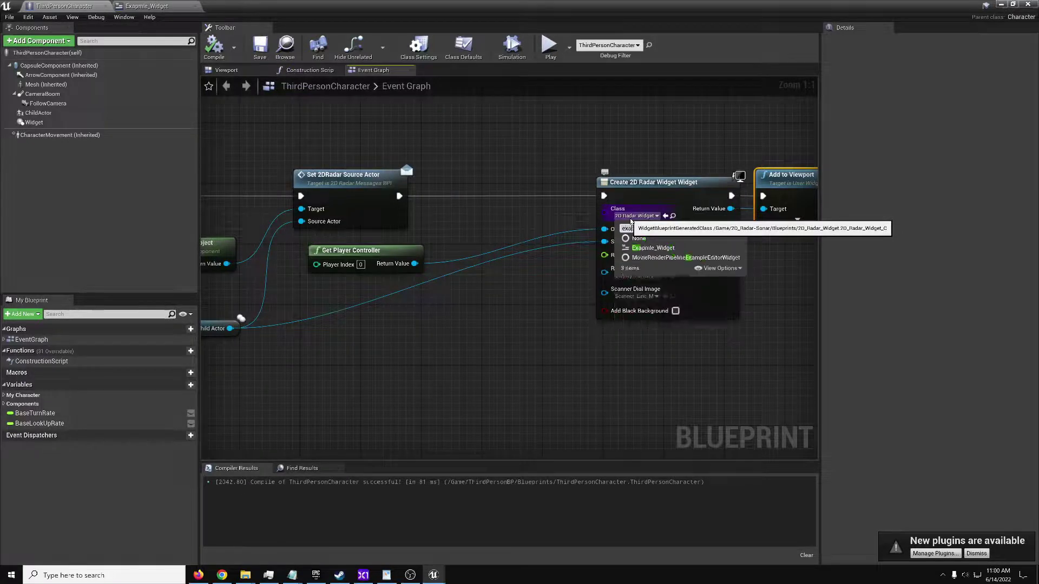
left_click(653, 248)
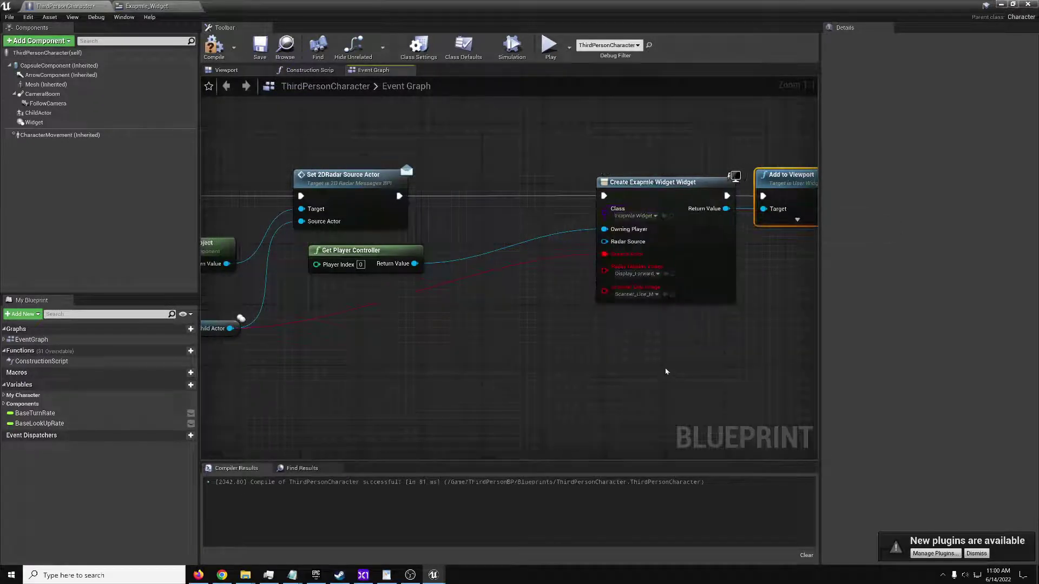
Step: Break the obsolete Source Actor connection on the Create Exapmle Widget node and connect the Child Actor output to its Radar Source input
right_click_drag(660, 370, 563, 341)
scroll(517, 228, "down", 1)
right_click_drag(517, 228, 638, 229)
left_click(638, 220, "alt")
right_click_drag(360, 289, 443, 283)
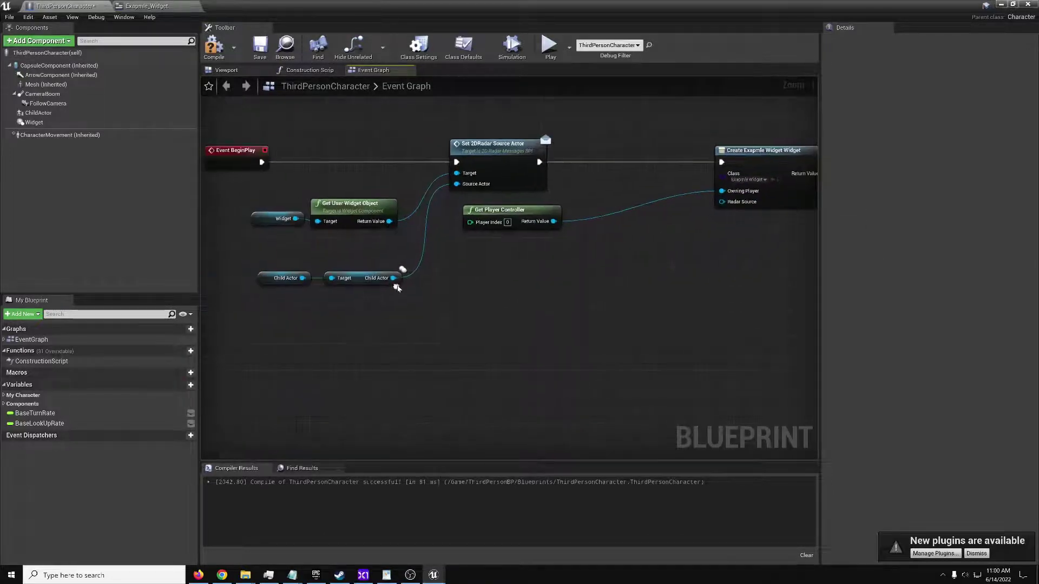
left_click_drag(394, 278, 732, 205)
right_click_drag(697, 225, 537, 252)
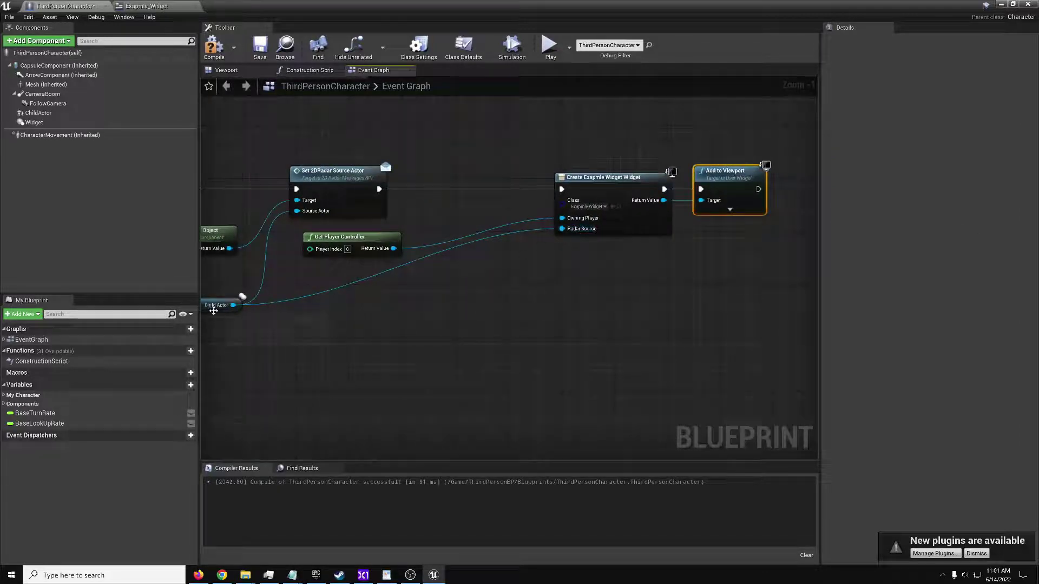
Step: Review the connections from Child Actor through Add to Viewport, and compile and save the ThirdPersonCharacter blueprint
mouse_move(233, 304)
right_click_drag(233, 304, 333, 307)
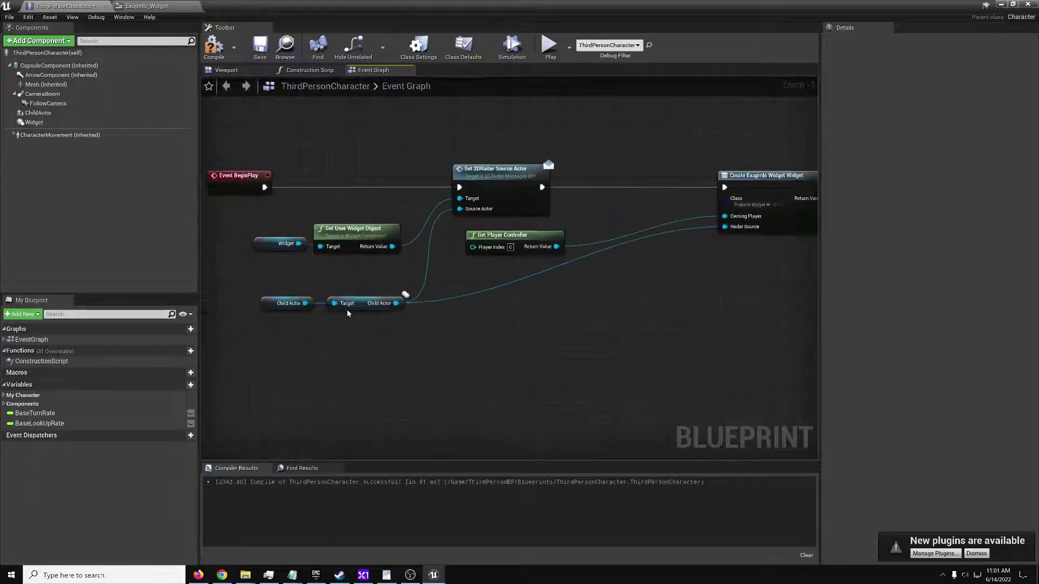
left_click_drag(384, 285, 385, 284)
right_click_drag(652, 266, 385, 278)
scroll(595, 199, "up", 1)
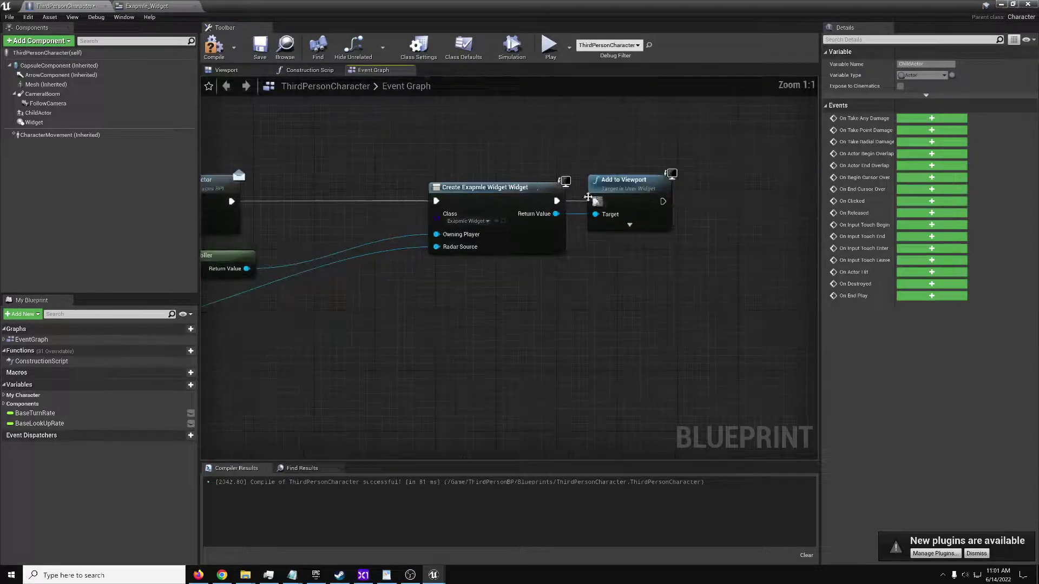
left_click(261, 54)
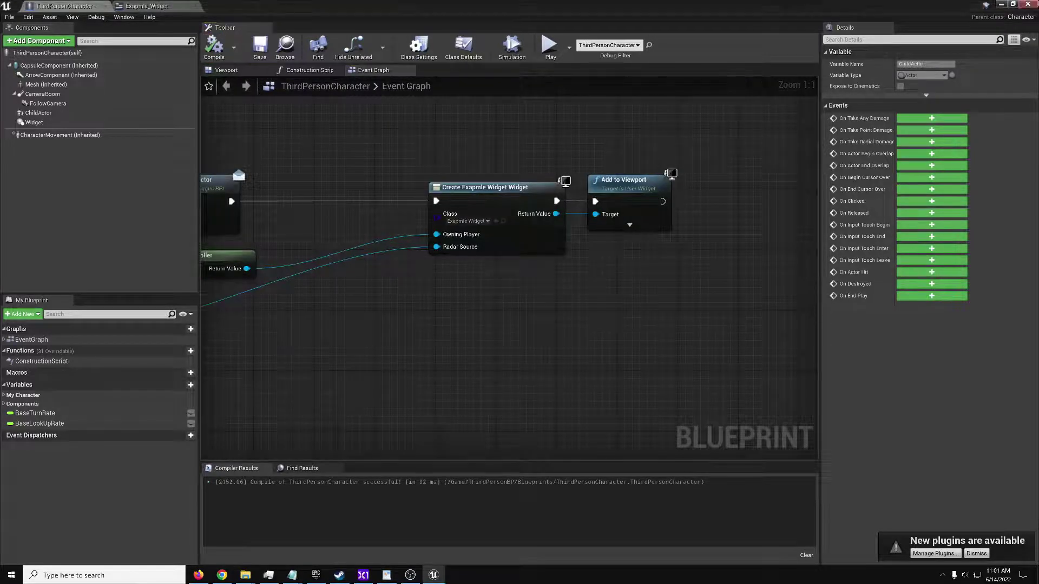
Step: Play the level and run the character, switching briefly to full screen to check the radar in the screen corner
left_click(1001, 5)
left_click(573, 35)
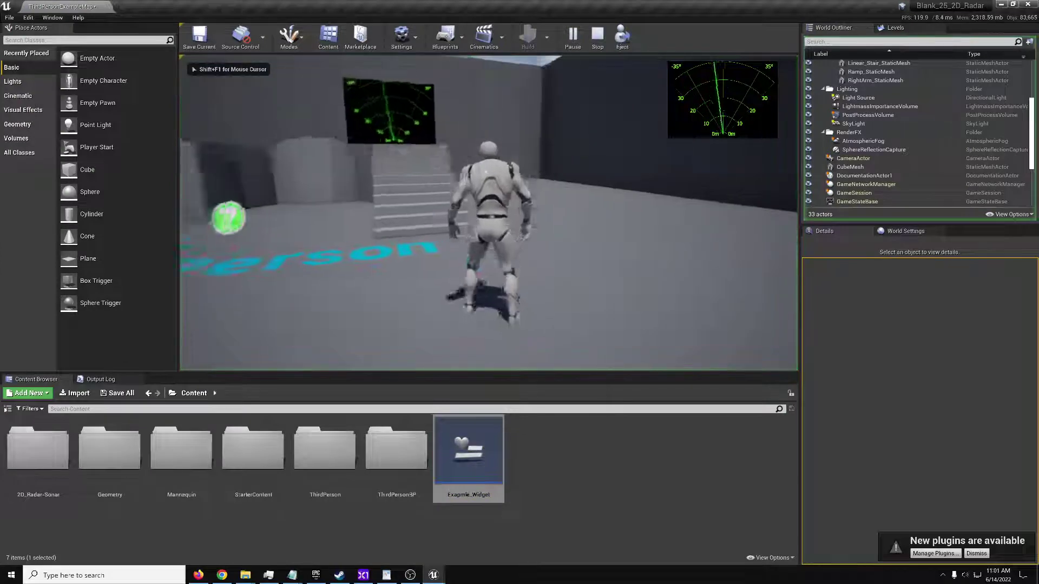
key("w")
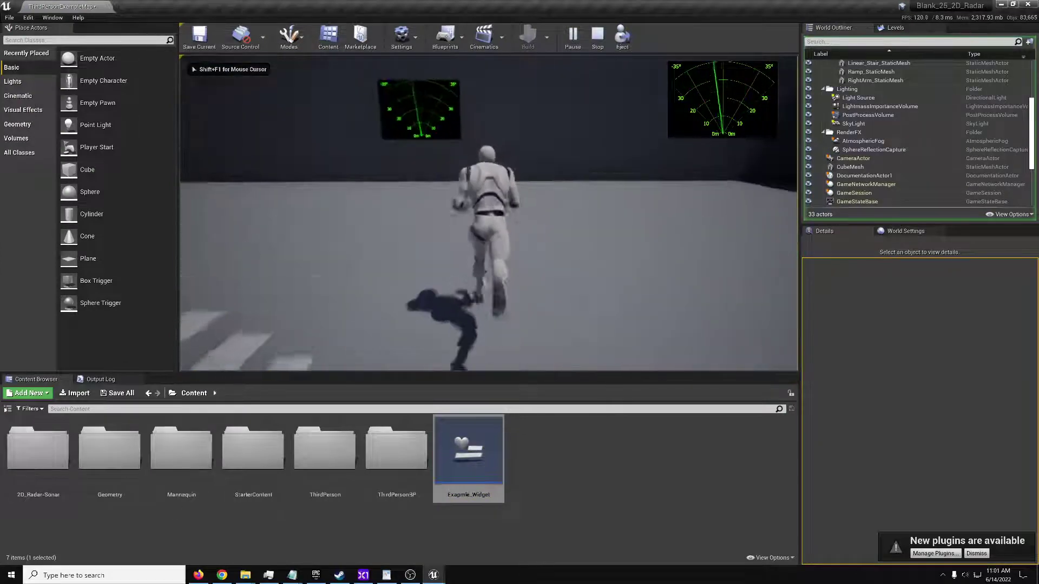
key("F11")
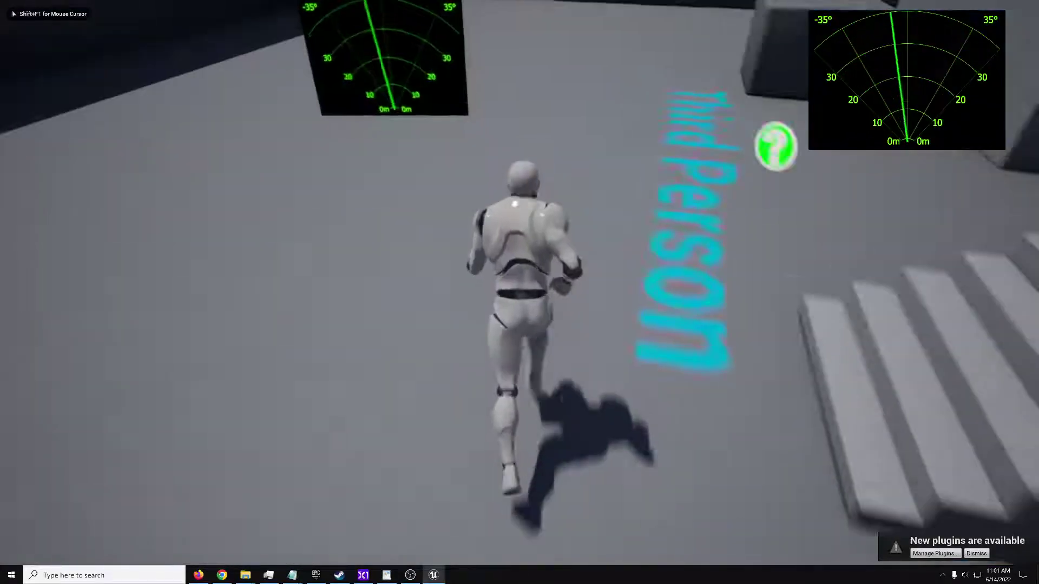
key("shift+F1")
key("F11")
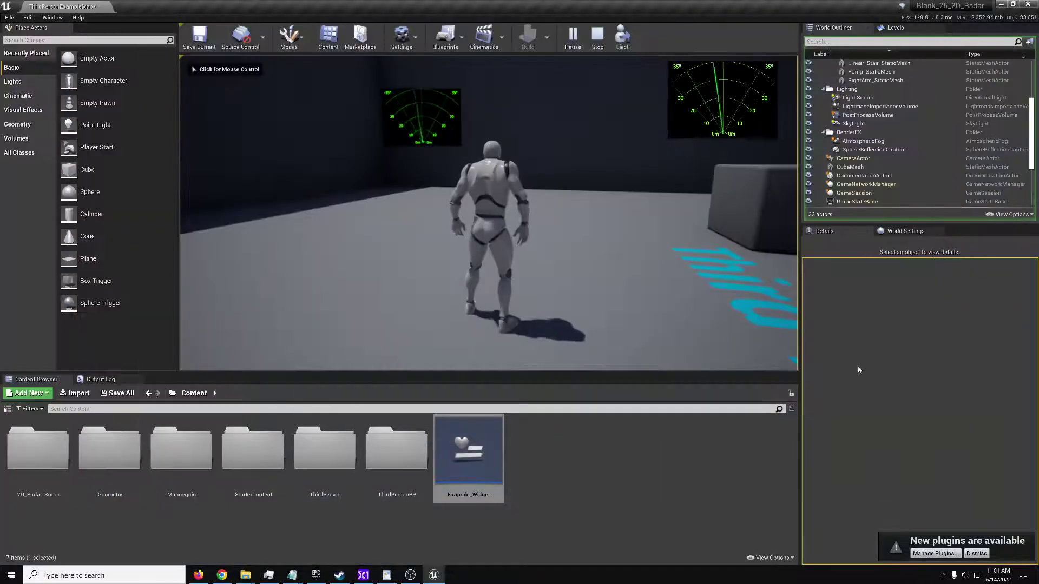
Step: Narrow the game viewport slightly, run the character around to compare both radar displays, and stop the play session
left_click_drag(800, 359, 768, 359)
left_click(540, 243)
key("w")
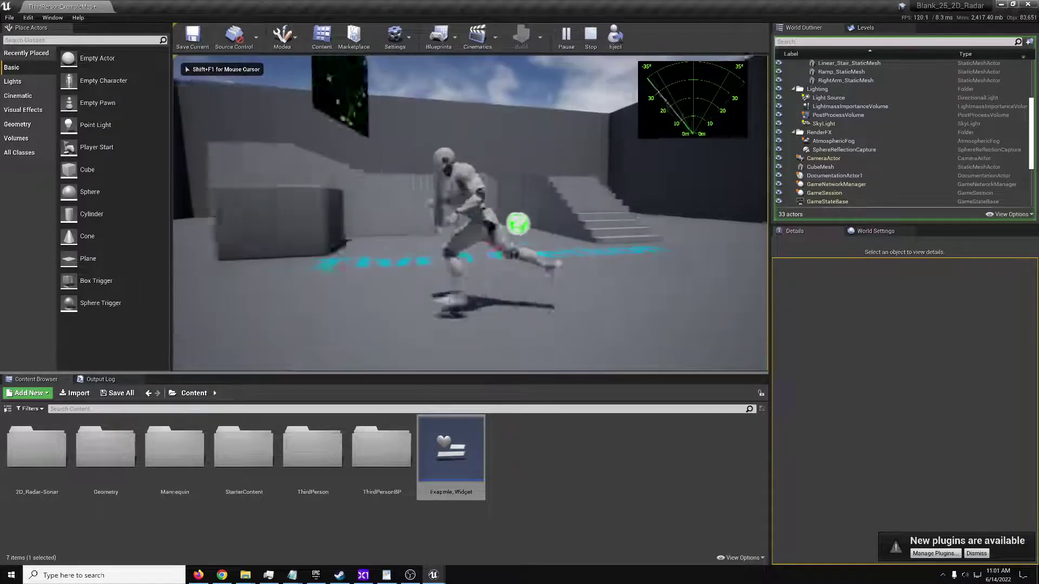
key("w")
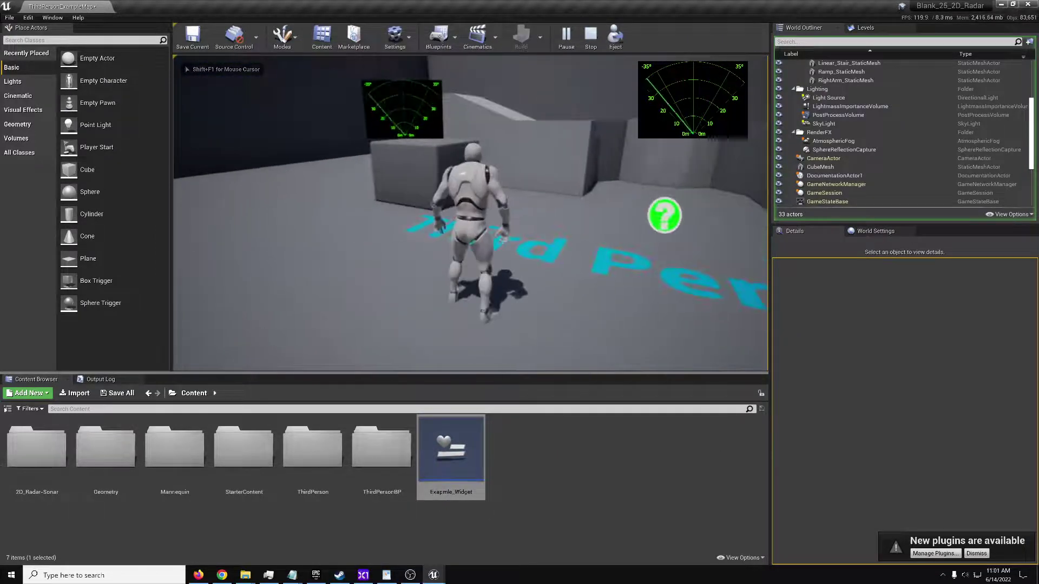
key("w")
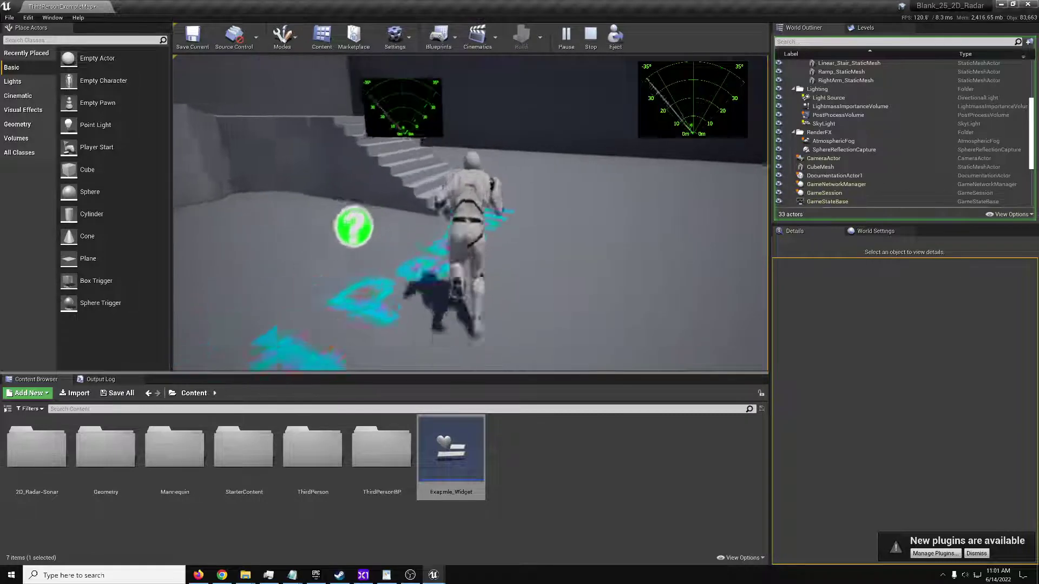
key("w")
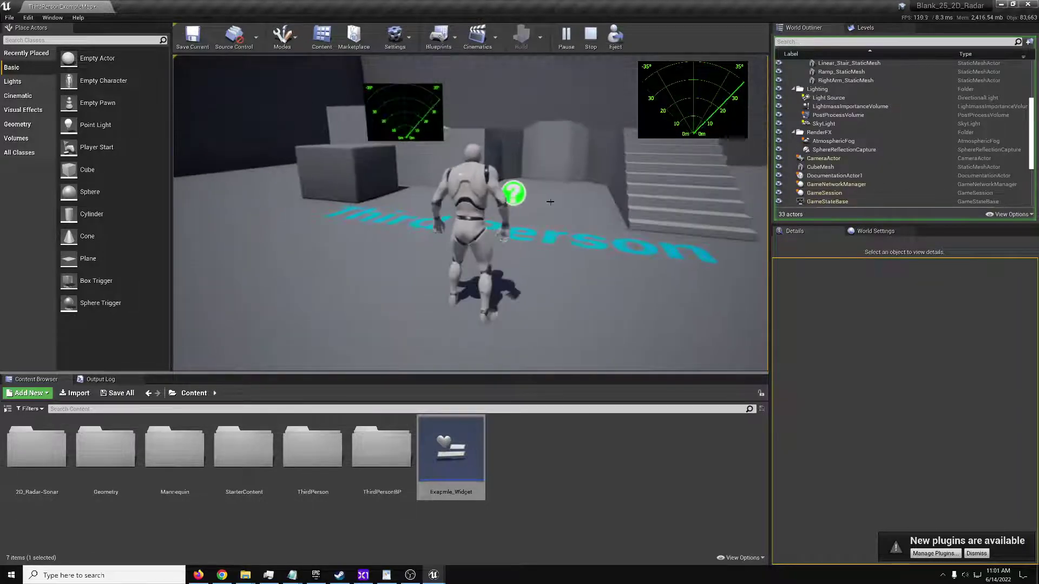
key("Escape")
Step: Duplicate the Sonar-tagged CubeMesh beside the original and set the copy's actor tag to SonarL
right_click_drag(364, 207, 364, 207)
key("a")
left_click(366, 195)
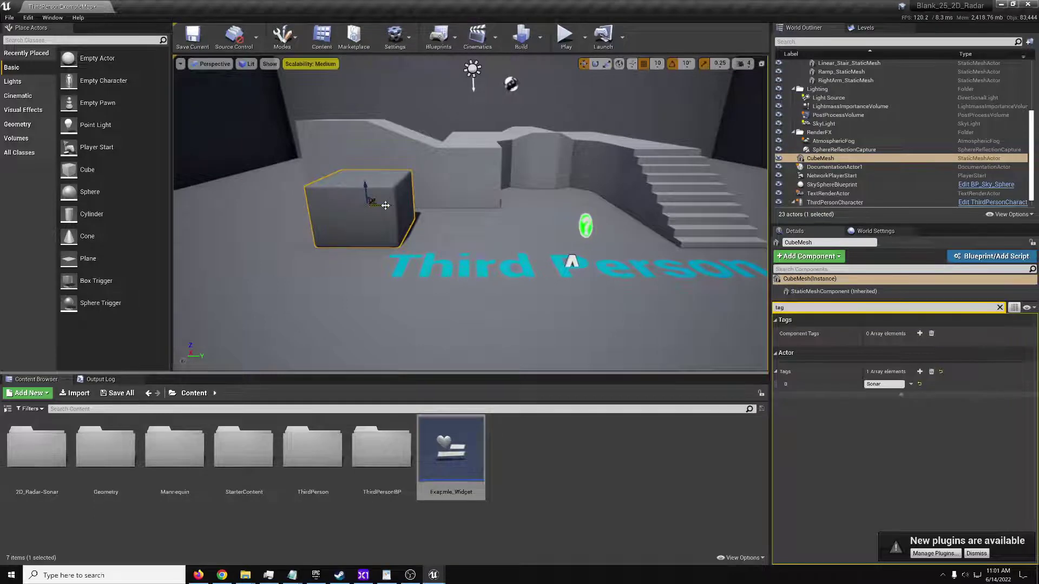
left_click_drag(381, 205, 527, 206, "alt")
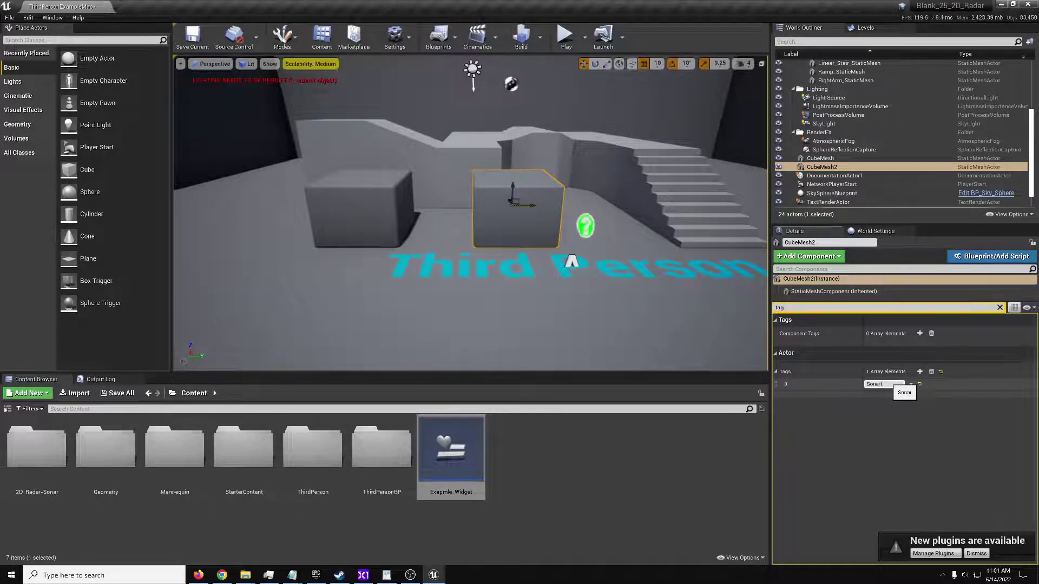
left_click(884, 385)
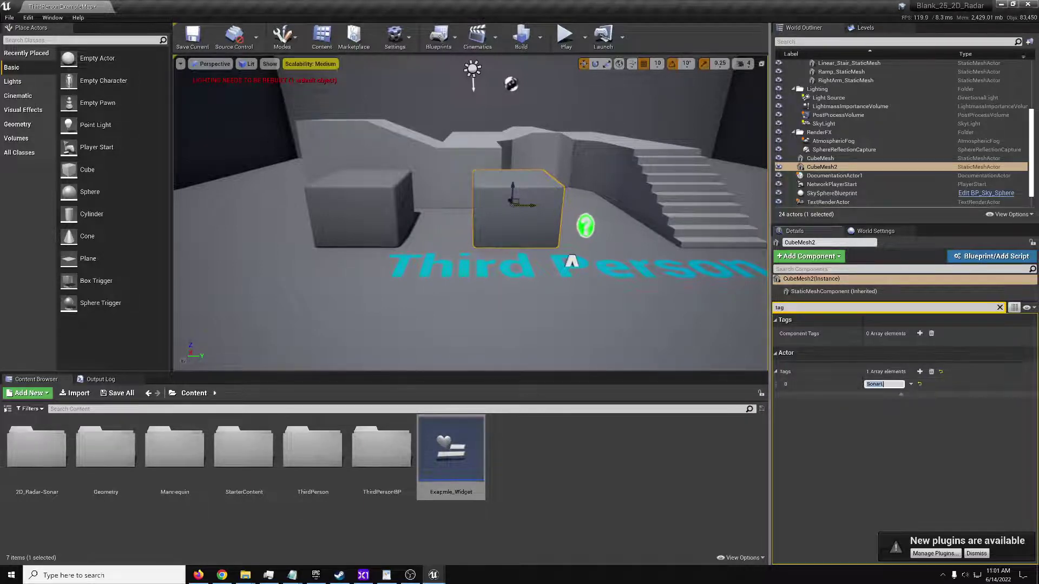
left_click(373, 217)
left_click(501, 219)
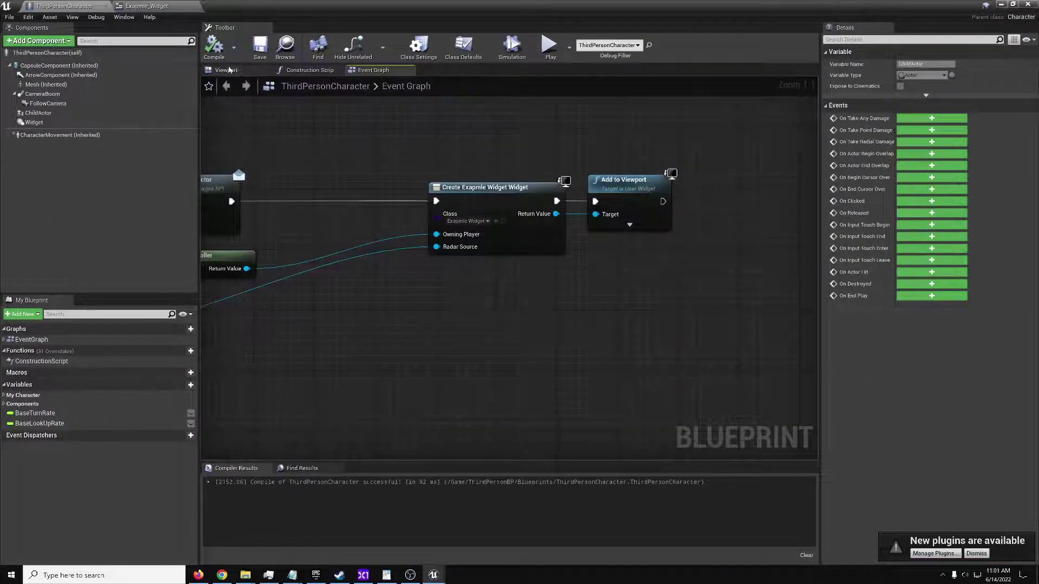
Step: Add a second Targets Keyword entry, SonarL, to the return options of ThirdPersonCharacter's ChildActor radar component
left_click(230, 70)
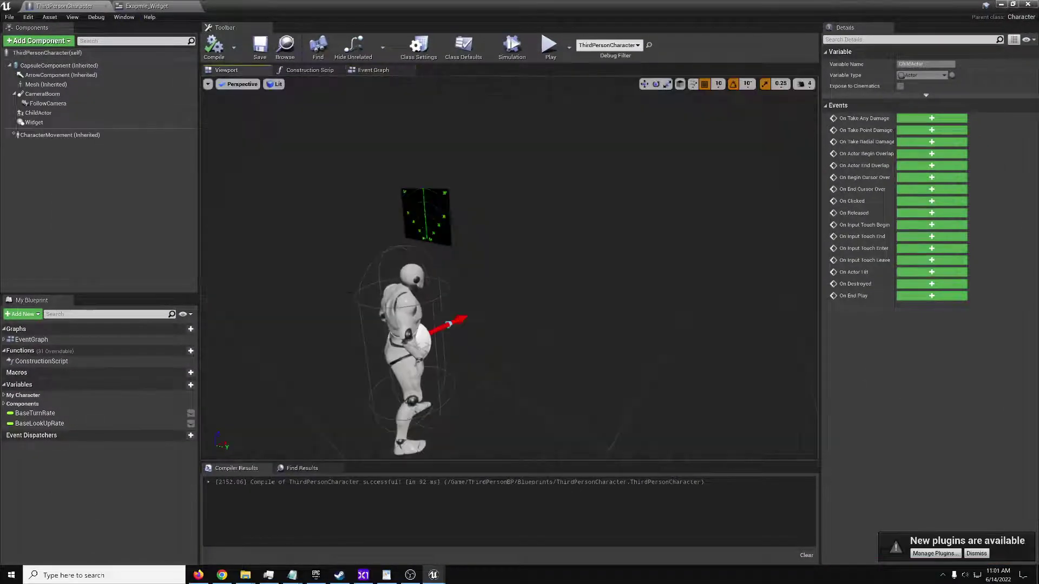
left_click(46, 112)
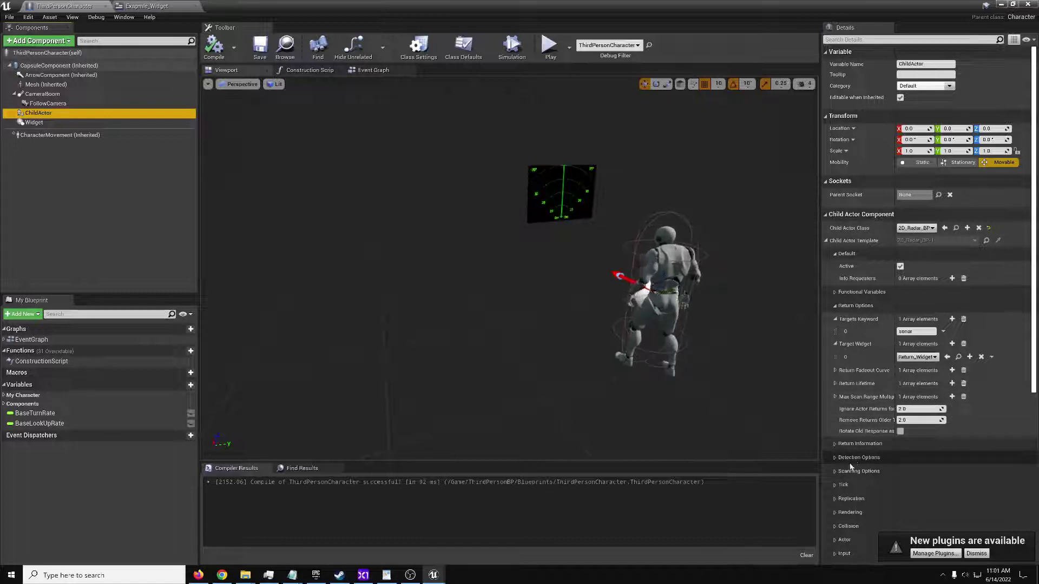
left_click(835, 457)
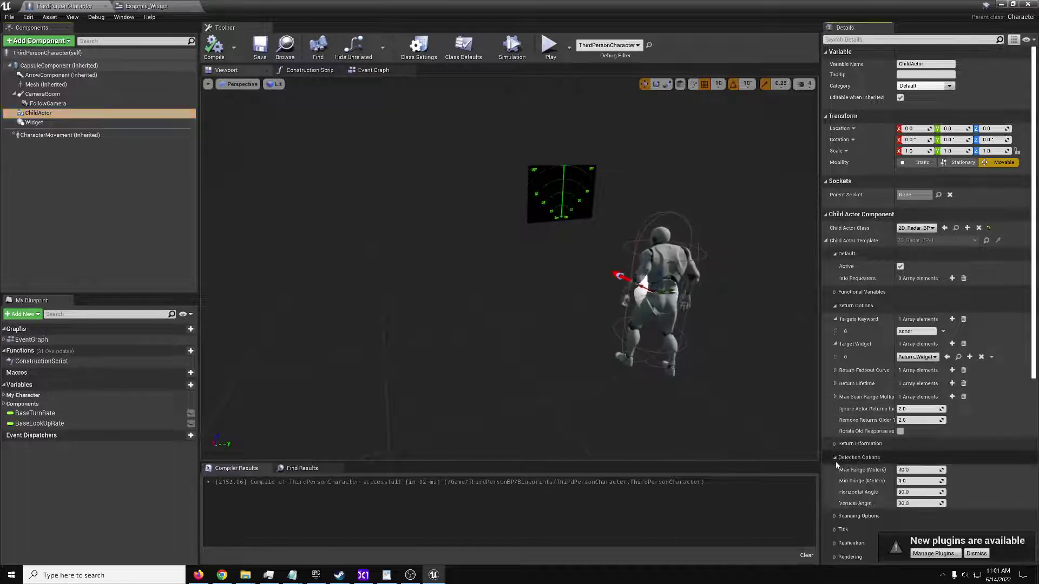
left_click(835, 443)
scroll(866, 352, "down", 2)
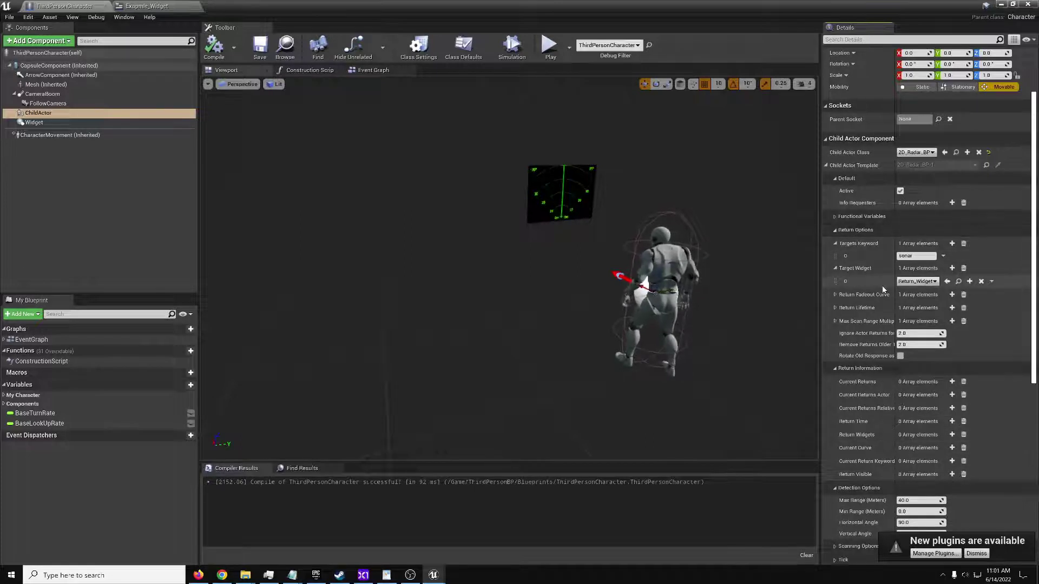
left_click(952, 244)
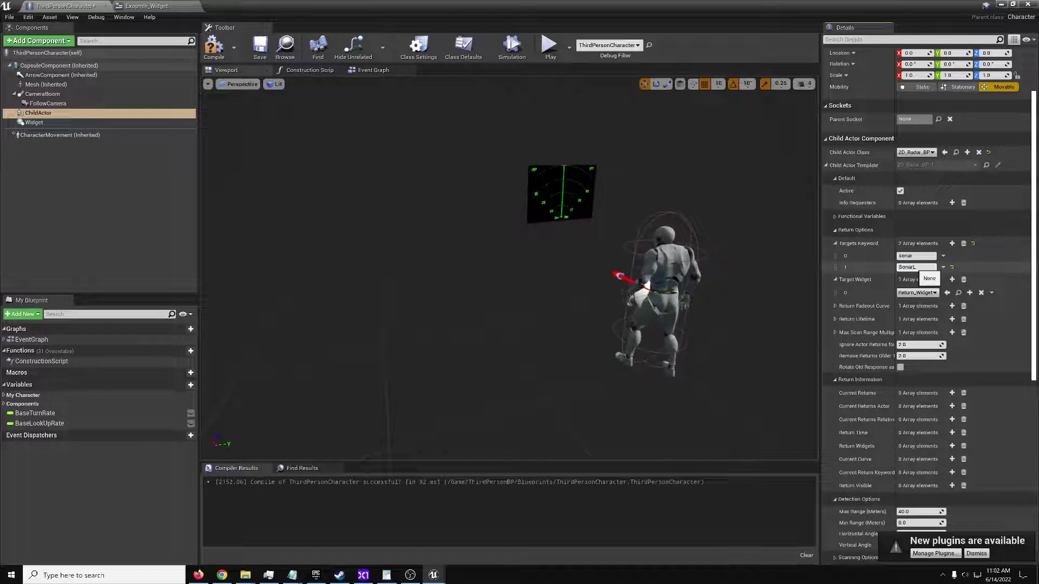
type("SonarL")
key("Return")
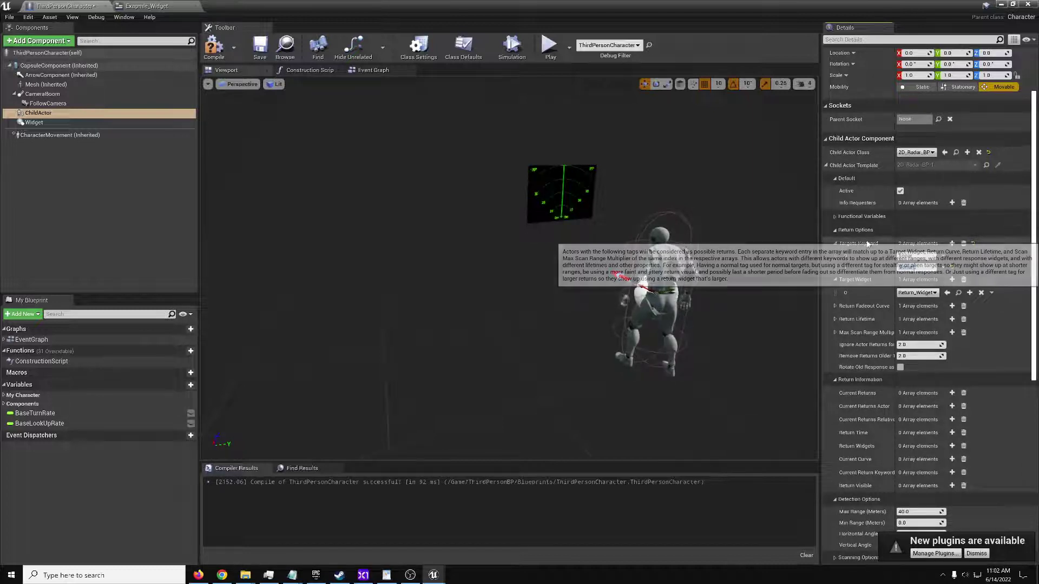
Step: Add a second Target Widget entry to the radar's return options and assign Large_Return_Widget to it
left_click(952, 280)
left_click(907, 306)
type("return")
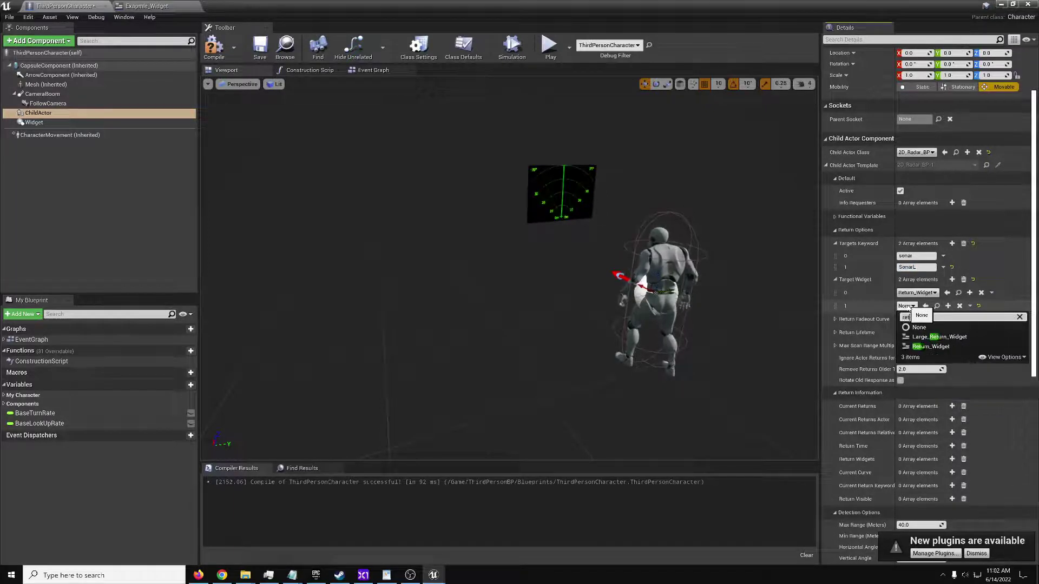
left_click(944, 338)
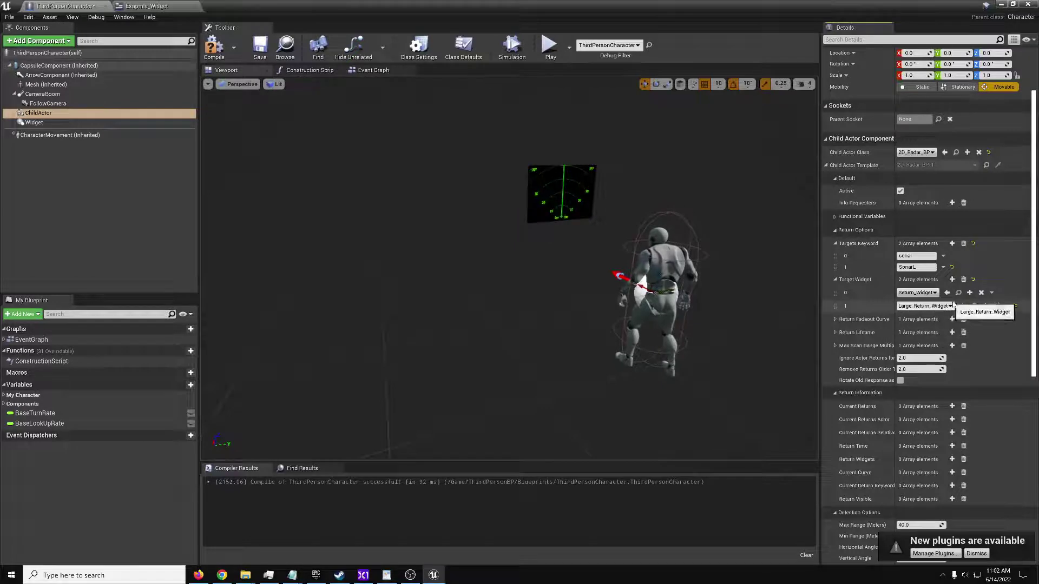
Step: Locate the radar return widgets and open Large_Return_Widget and Return_Widget to compare their dot sizes
left_click(959, 293)
left_click(1001, 4)
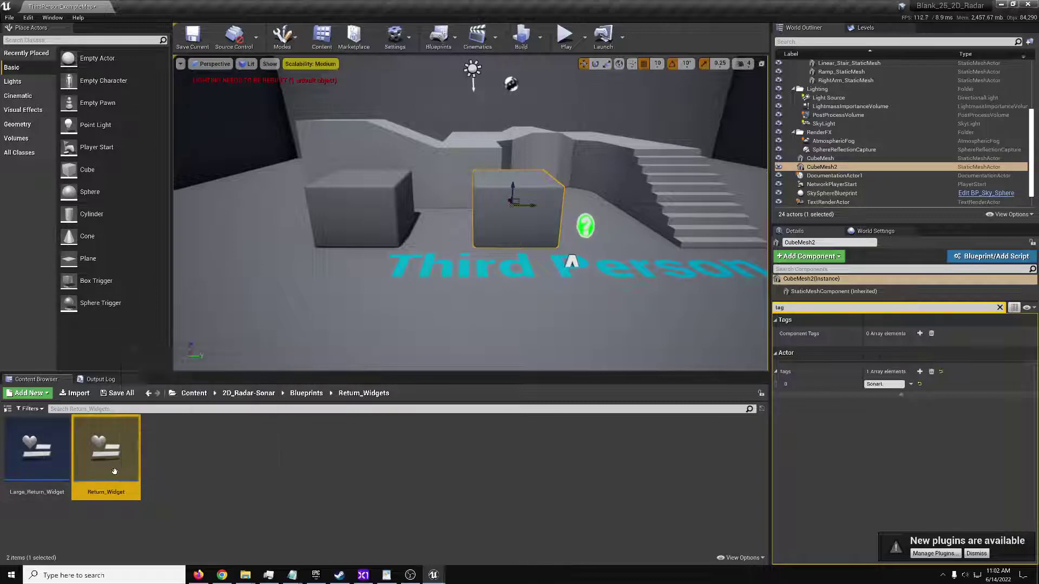
double_click(32, 473)
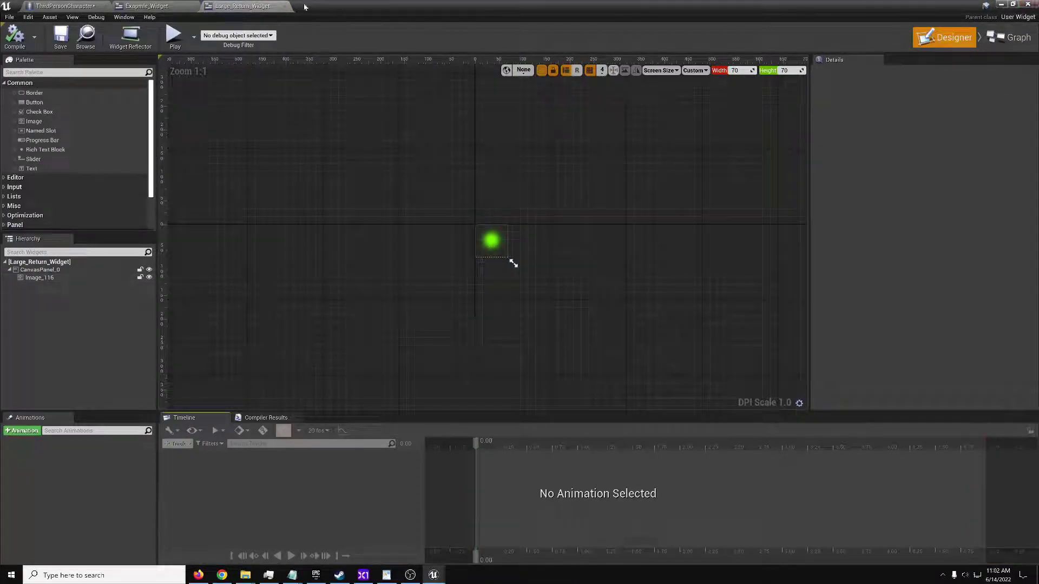
left_click(1000, 4)
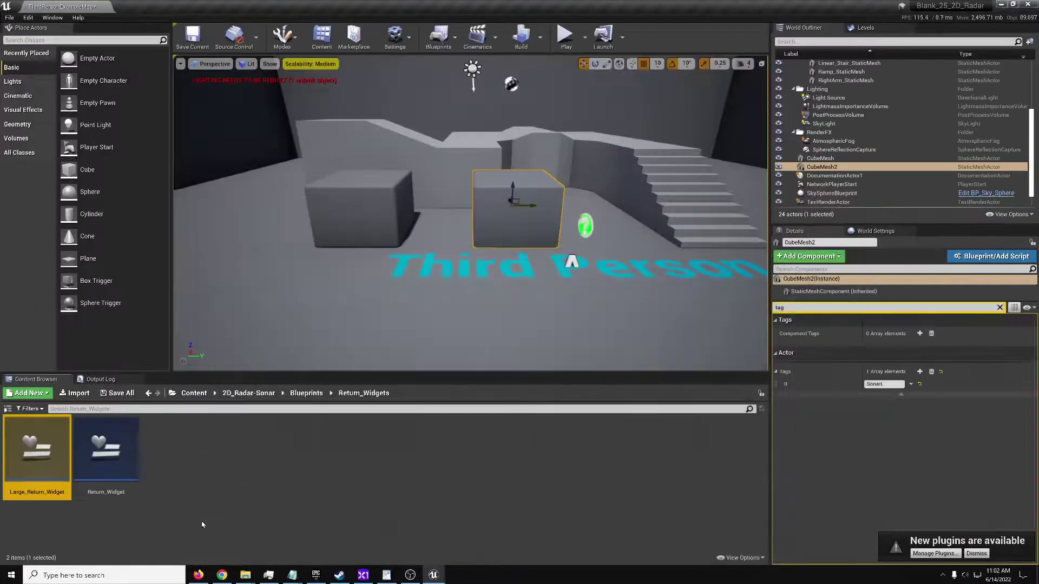
double_click(119, 448)
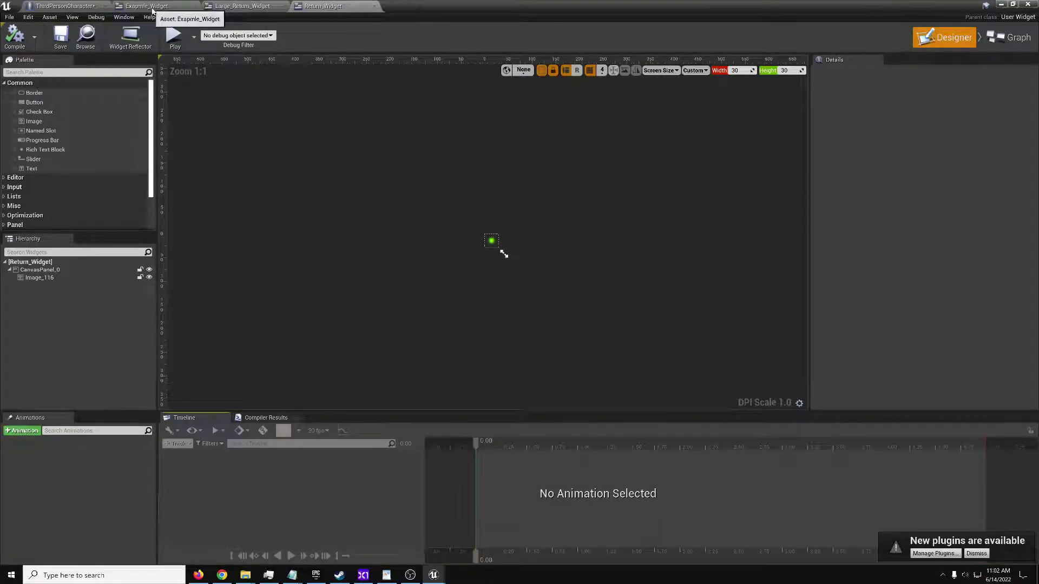
Step: Return to ThirdPersonCharacter and add a second Return Fadeout Curve entry that uses Return_Fadeout_Curve
left_click(55, 8)
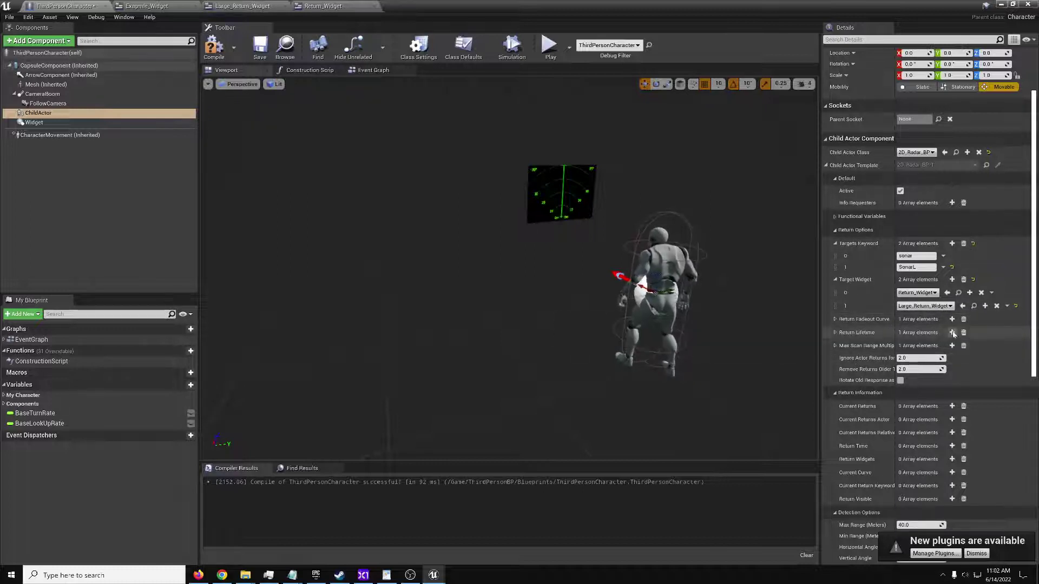
left_click(835, 332)
left_click(835, 357)
left_click(835, 319)
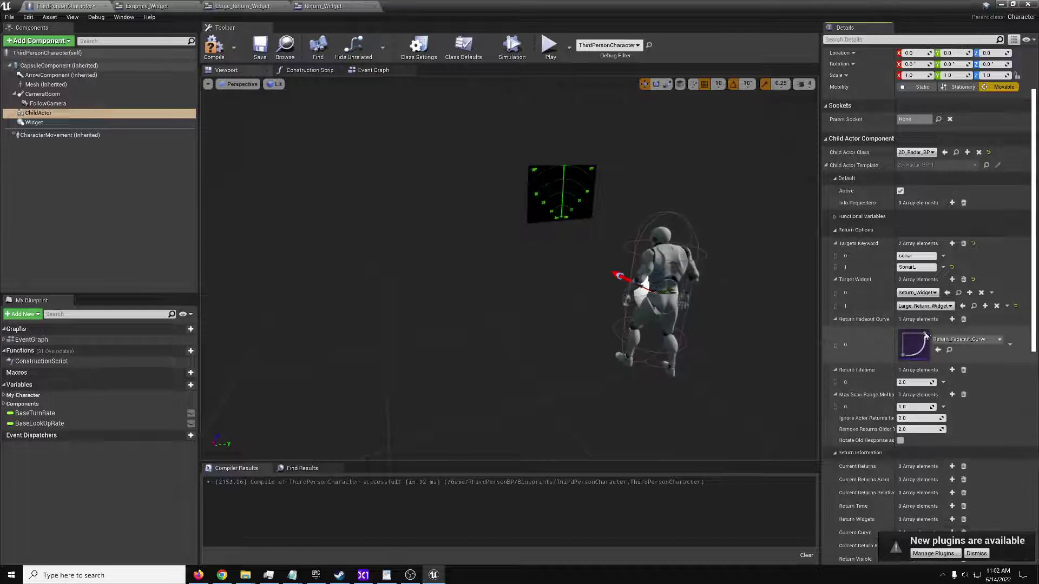
left_click(953, 320)
scroll(953, 323, "down", 1)
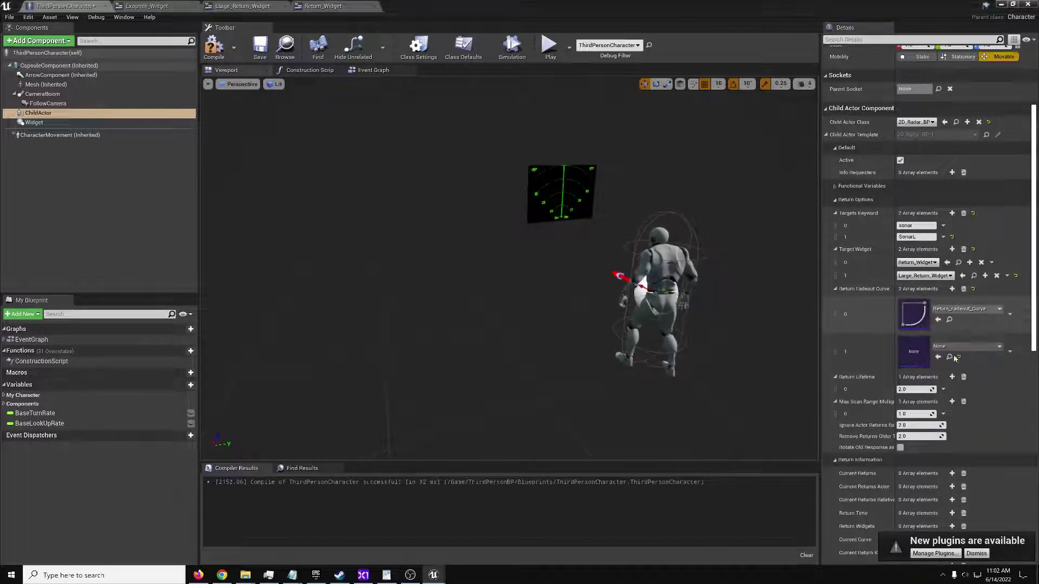
left_click(939, 358)
Step: Add second Return Lifetime and Max Scan Range Multiplier entries, set the new lifetime to 3.0, enter the new multiplier, and compile the blueprint
left_click(953, 377)
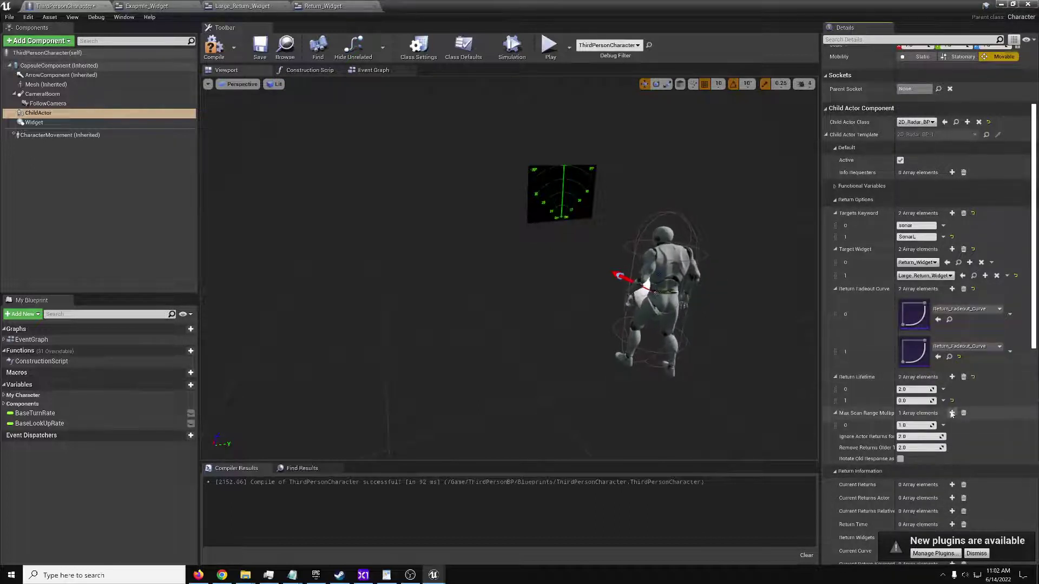
left_click(952, 413)
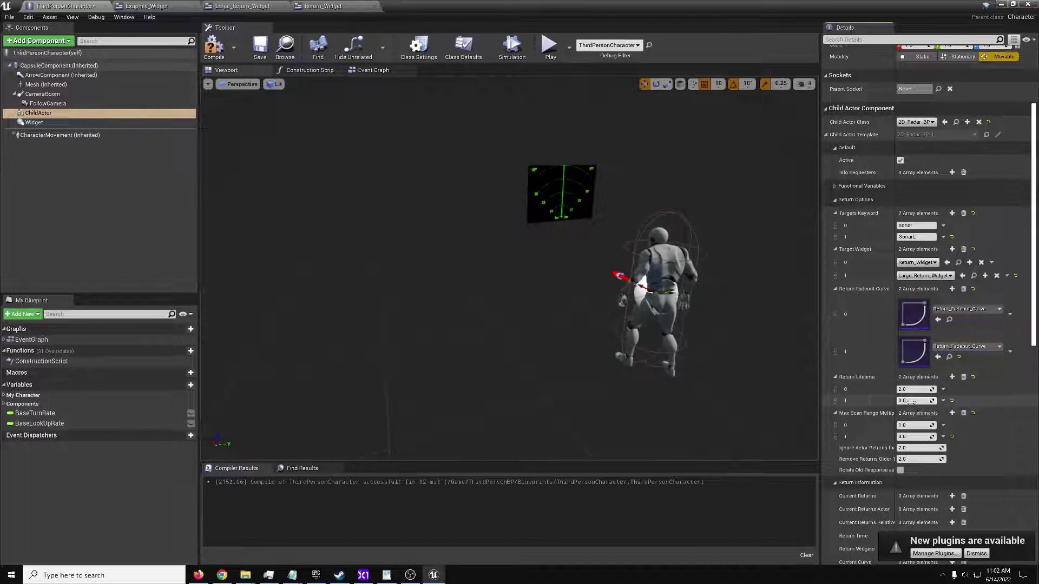
left_click(916, 401)
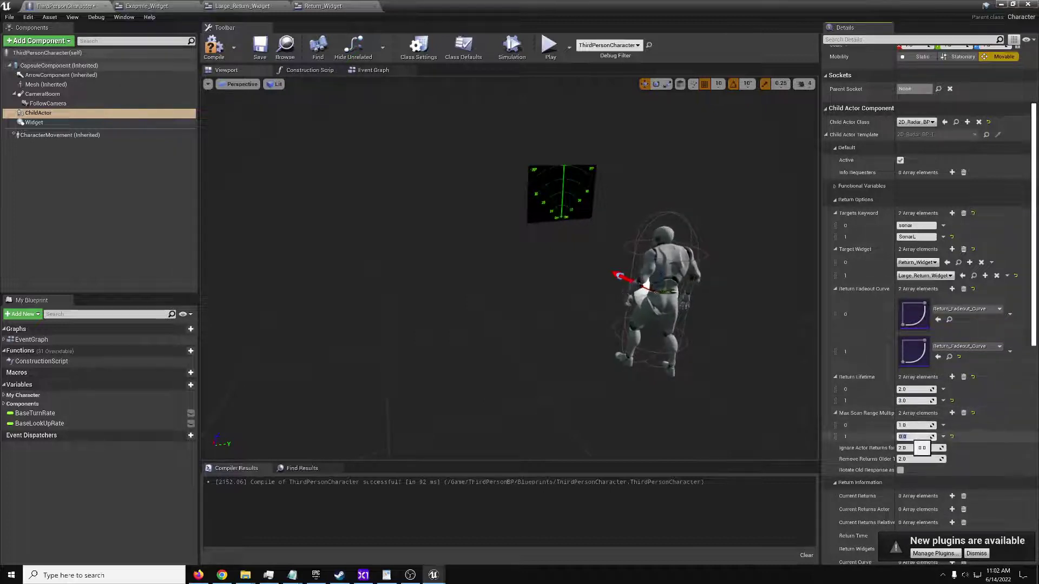
key("Return")
left_click(213, 46)
Step: Play the level, run the character near both tagged cubes to check their radar returns, and stop the session
left_click(1002, 4)
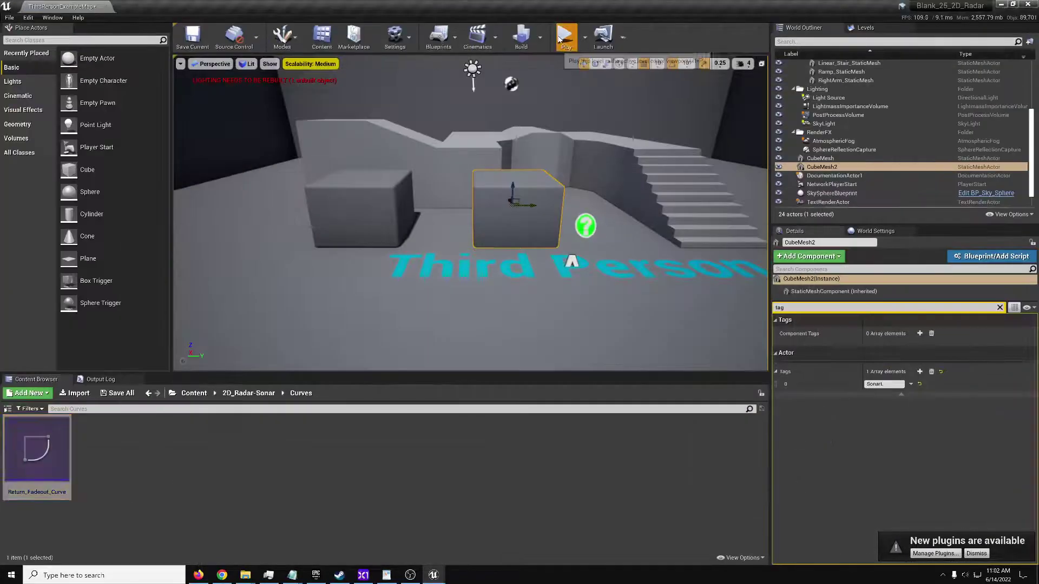
left_click(563, 37)
left_click(564, 188)
key("a")
key("w")
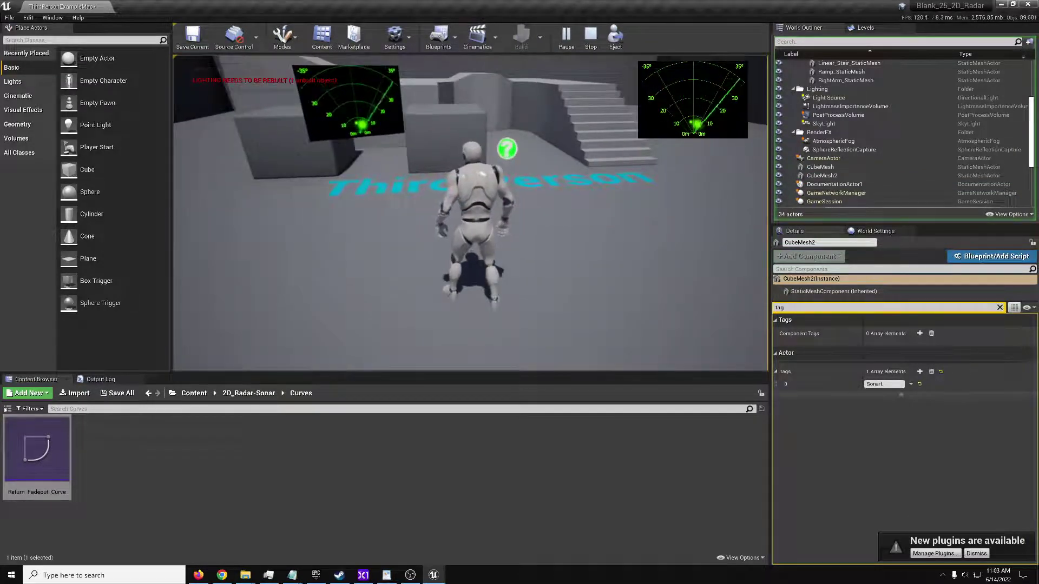
key("w")
key("Escape")
Step: Open 2D_Radar_Demo_Map from the 2D_Radar-Sonar Maps folder, saving the modified ThirdPersonExampleMap files
right_click_drag(519, 341, 482, 346)
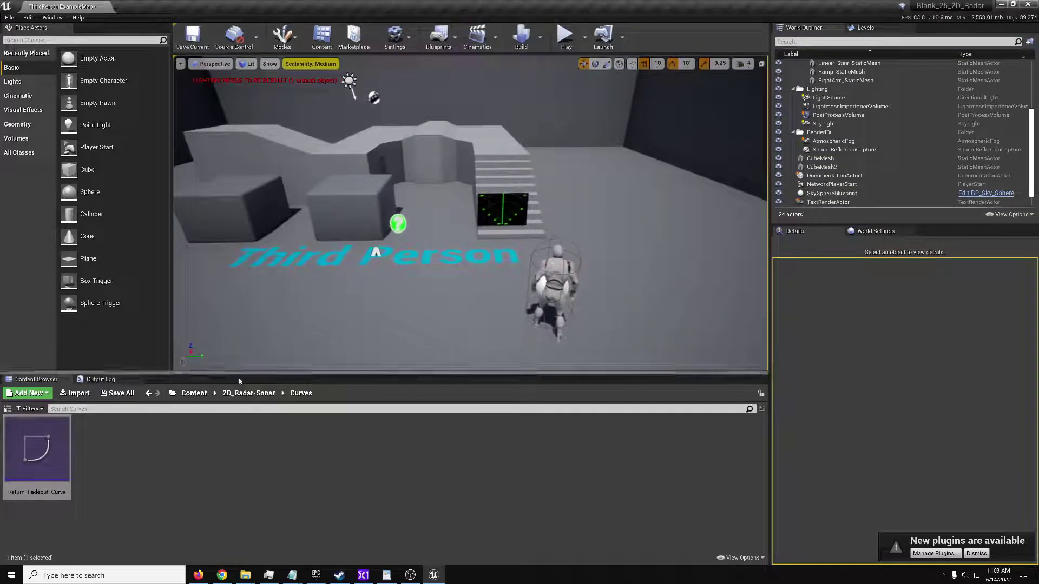
left_click(195, 393)
double_click(22, 454)
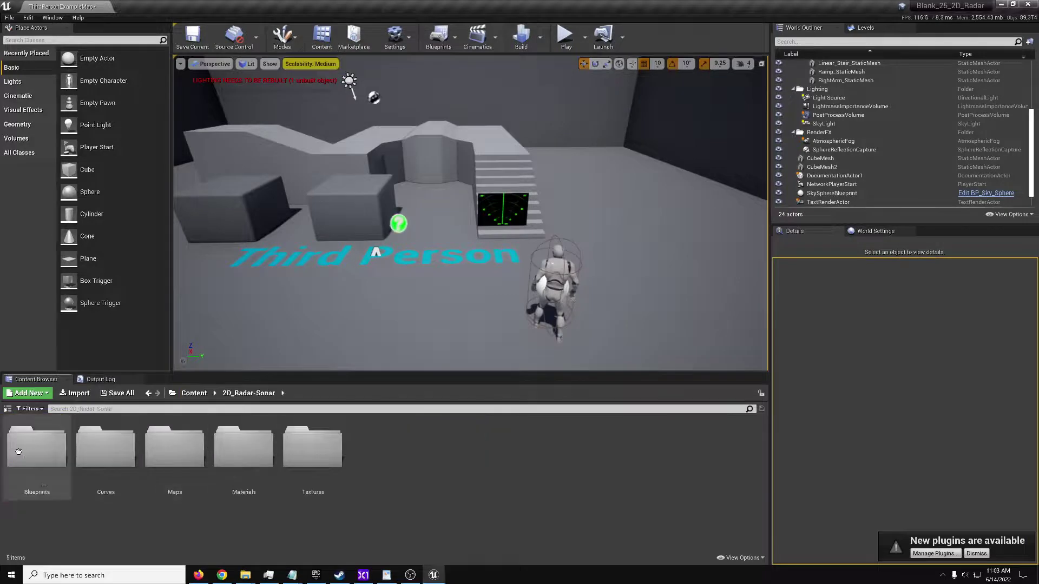
double_click(158, 456)
double_click(37, 448)
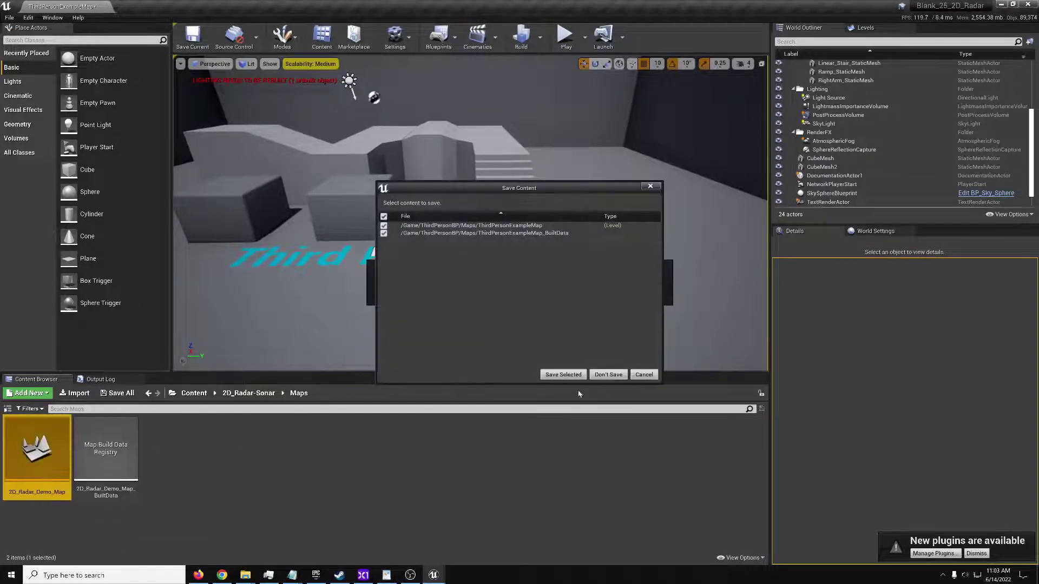
left_click(562, 376)
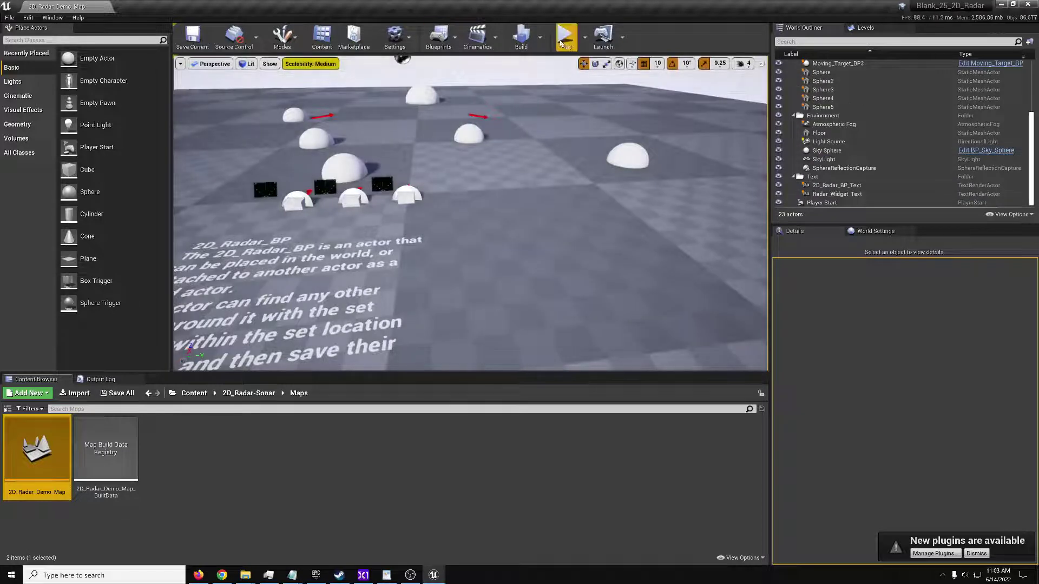
Step: Play 2D_Radar_Demo_Map, run the character around the spheres and demo scanners to check the radar displays, and stop the session
left_click(564, 38)
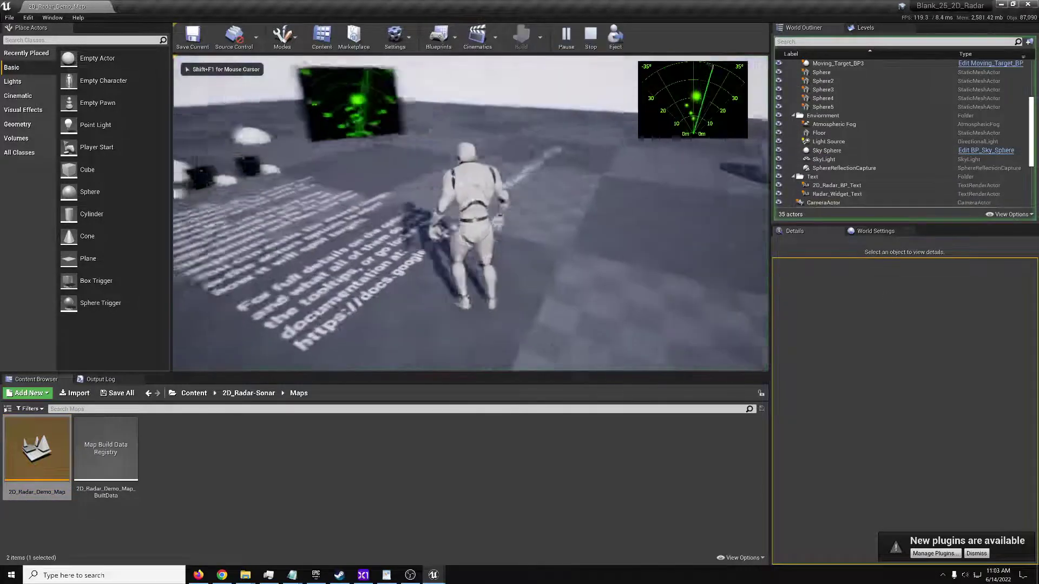
key("w")
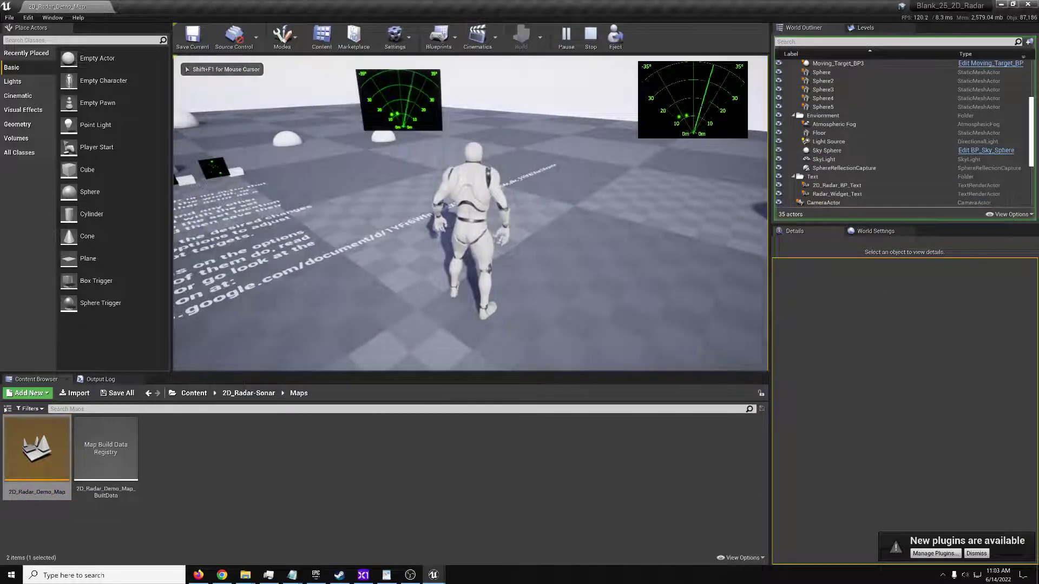
key("w")
key("w")
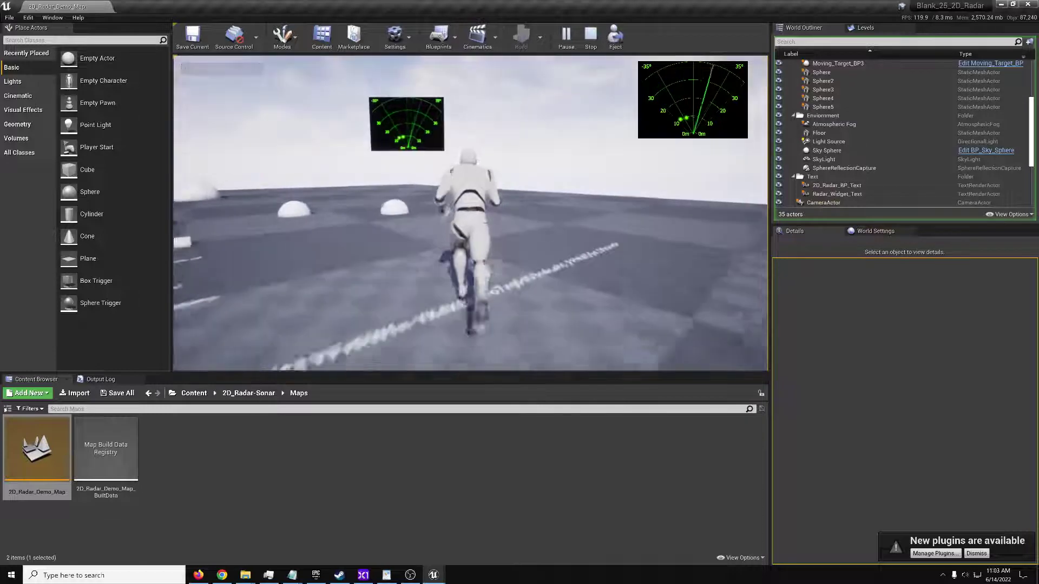
key("w")
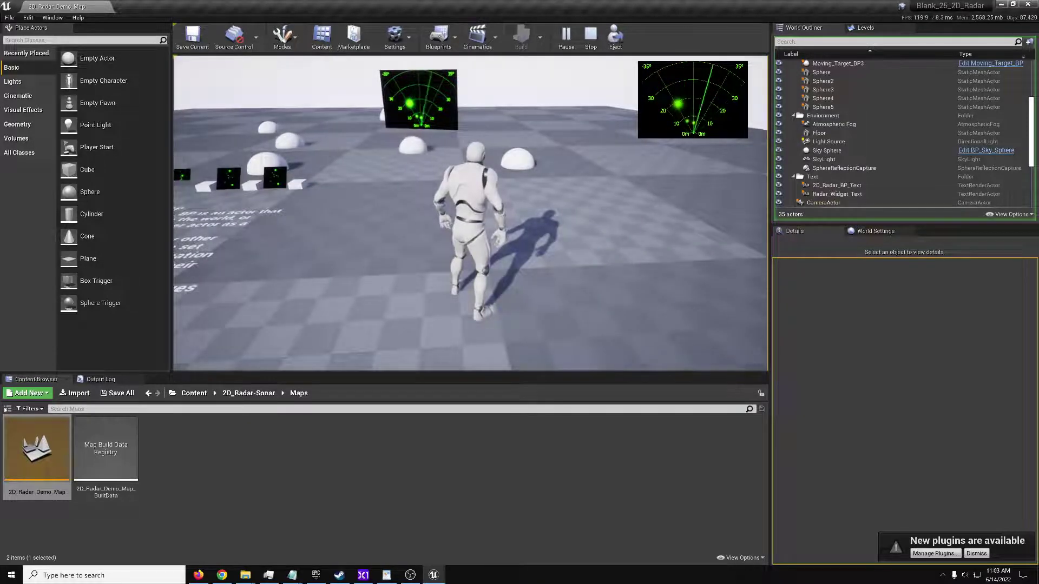
key("w")
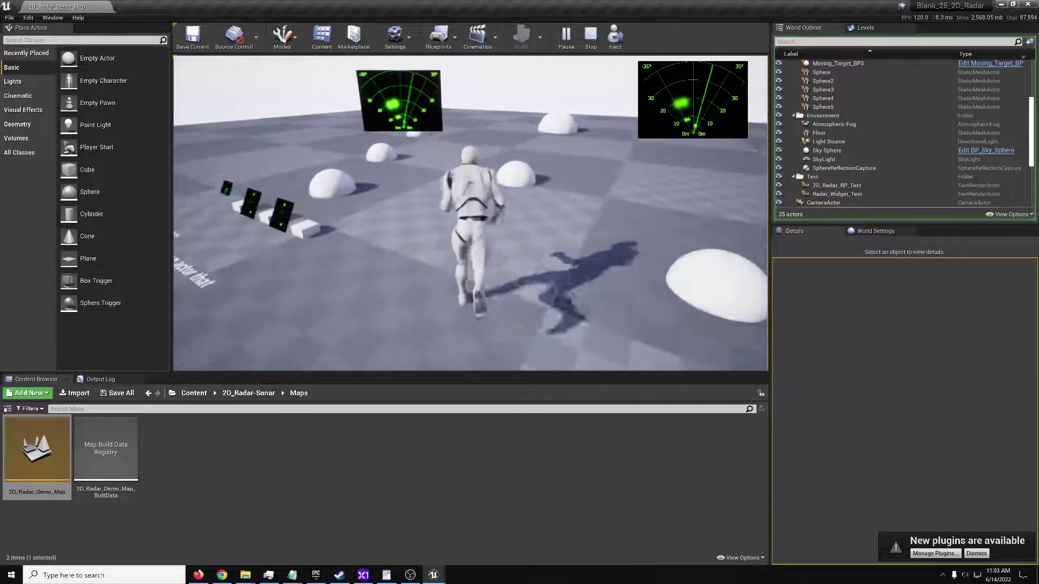
key("w")
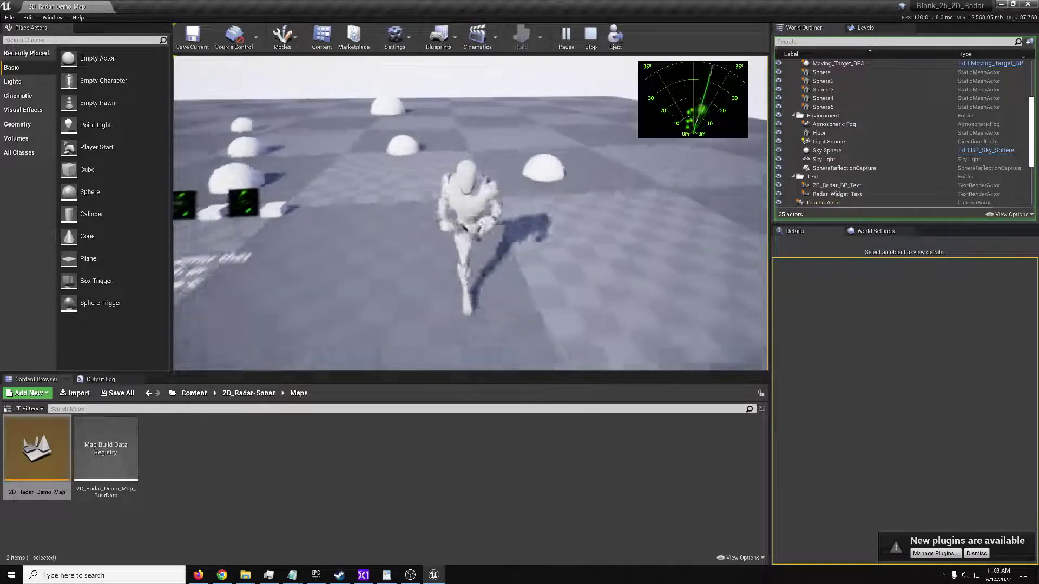
key("d")
key("s")
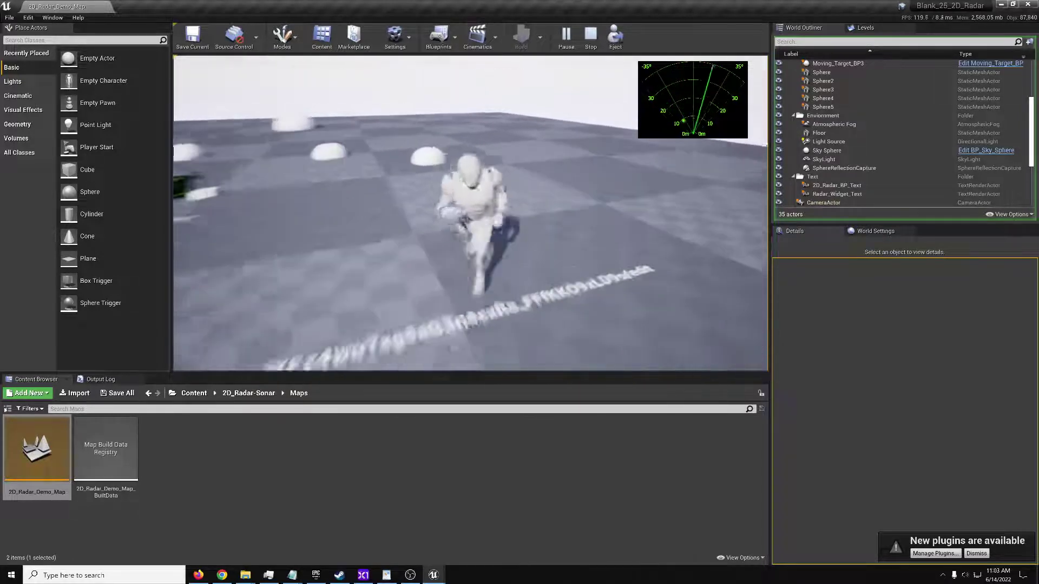
key("w")
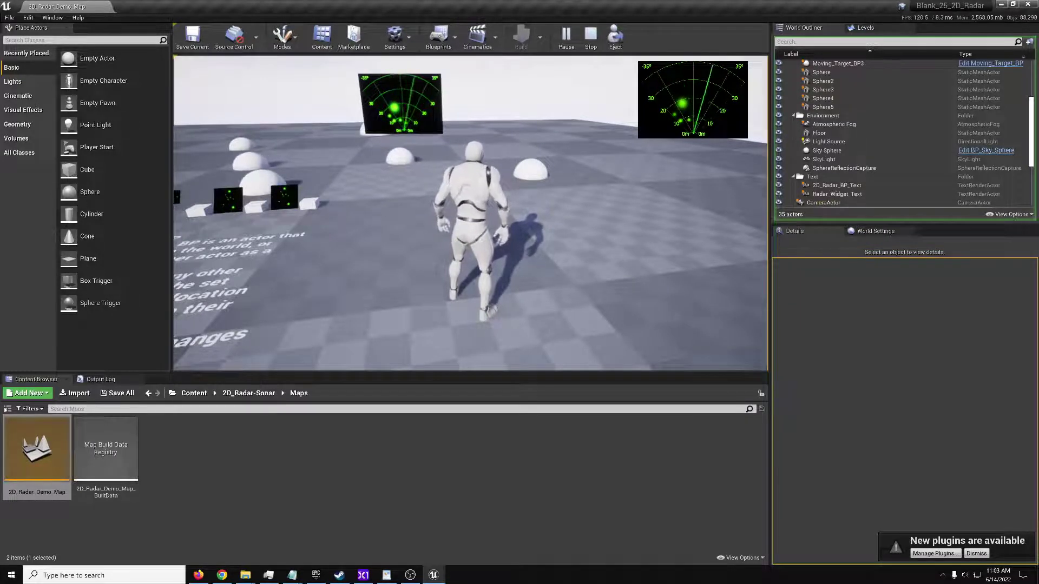
key("Escape")
Step: Open the ThirdPersonCharacter blueprint from the ThirdPersonBP Blueprints folder
right_click_drag(212, 211, 436, 226)
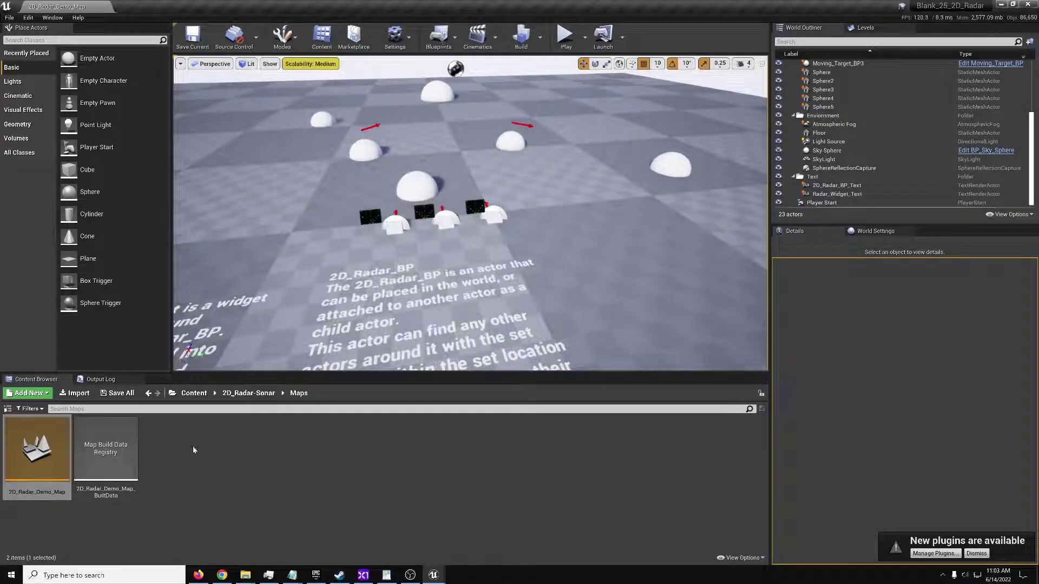
left_click(193, 394)
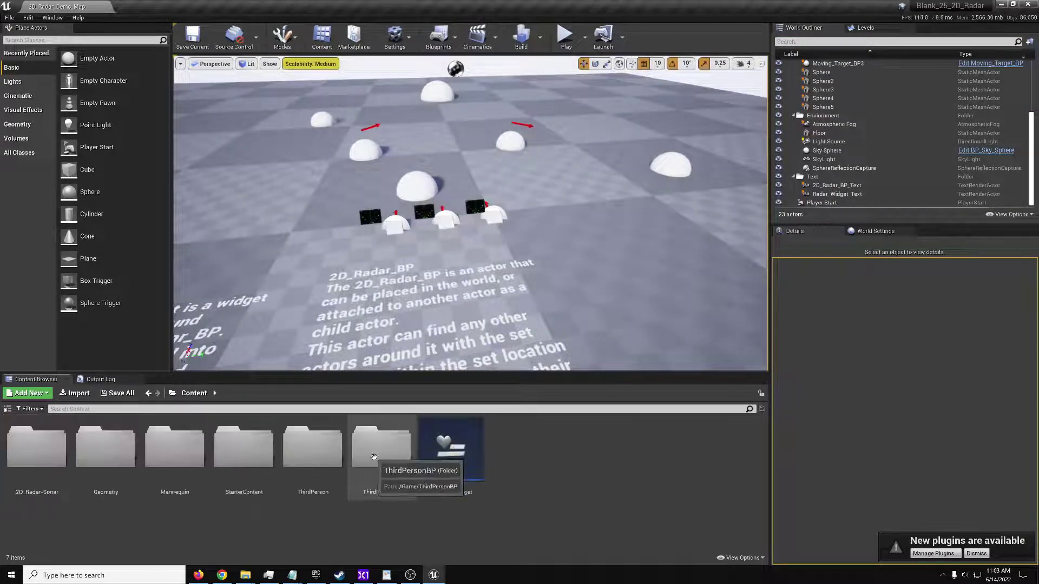
double_click(382, 448)
double_click(38, 446)
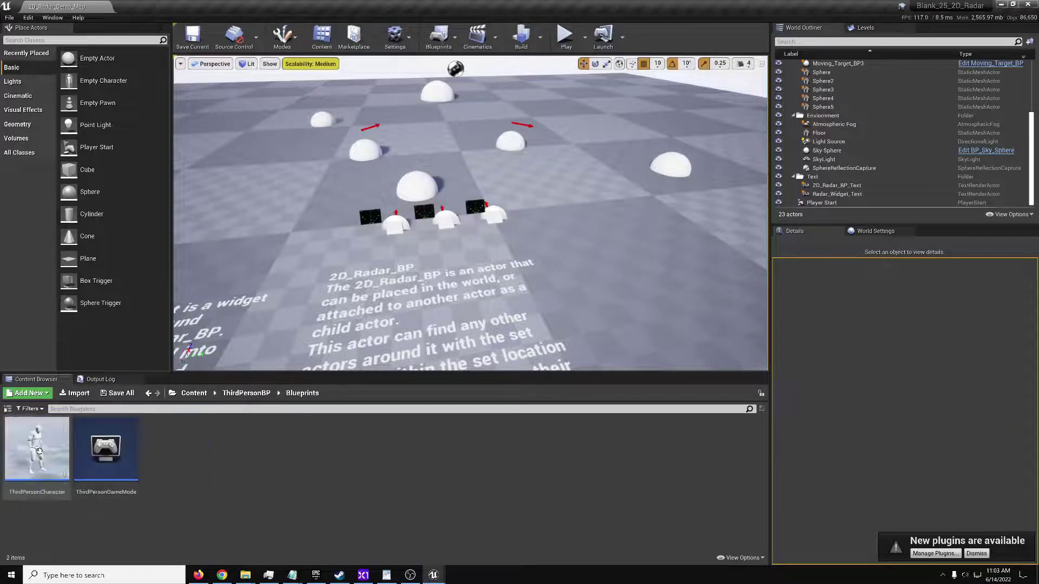
double_click(36, 446)
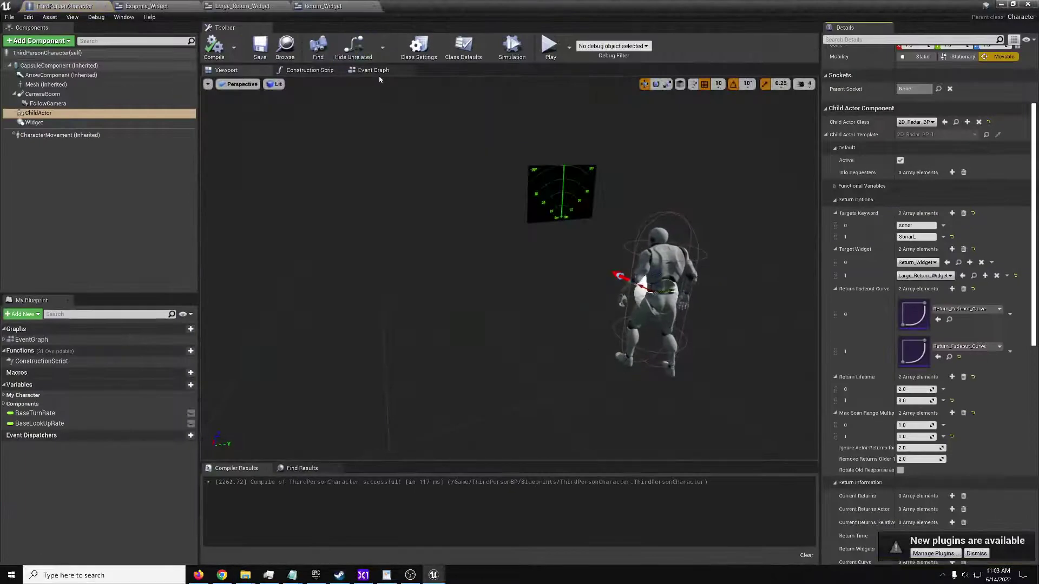
Step: Delete the ChildActor and Widget components from ThirdPersonCharacter
left_click(52, 113)
key("Delete")
left_click(33, 112)
key("Delete")
Step: Delete the radar setup nodes from ThirdPersonCharacter's Event Graph, then compile and save the blueprint
left_click(374, 70)
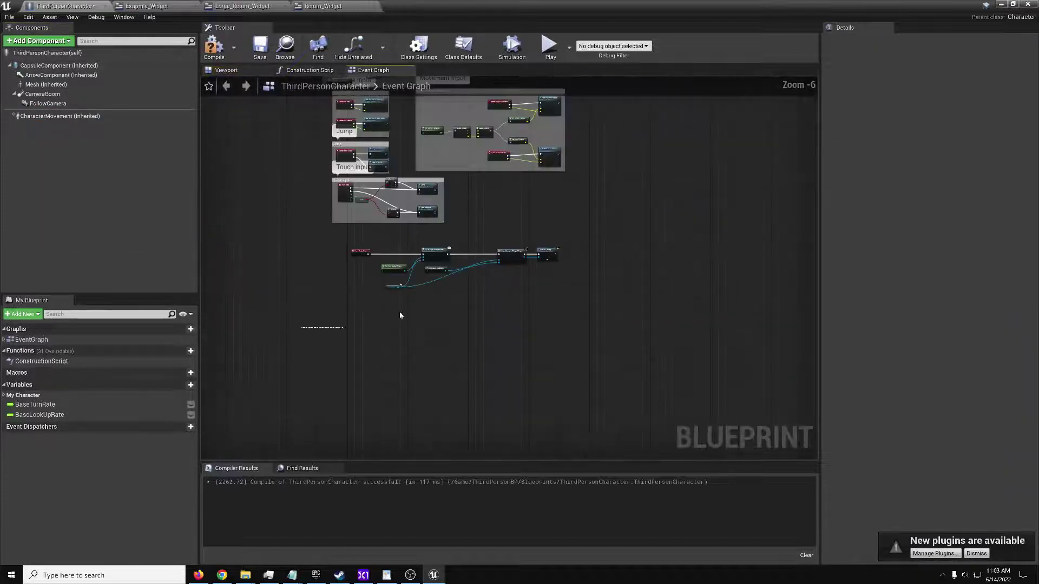
key("Delete")
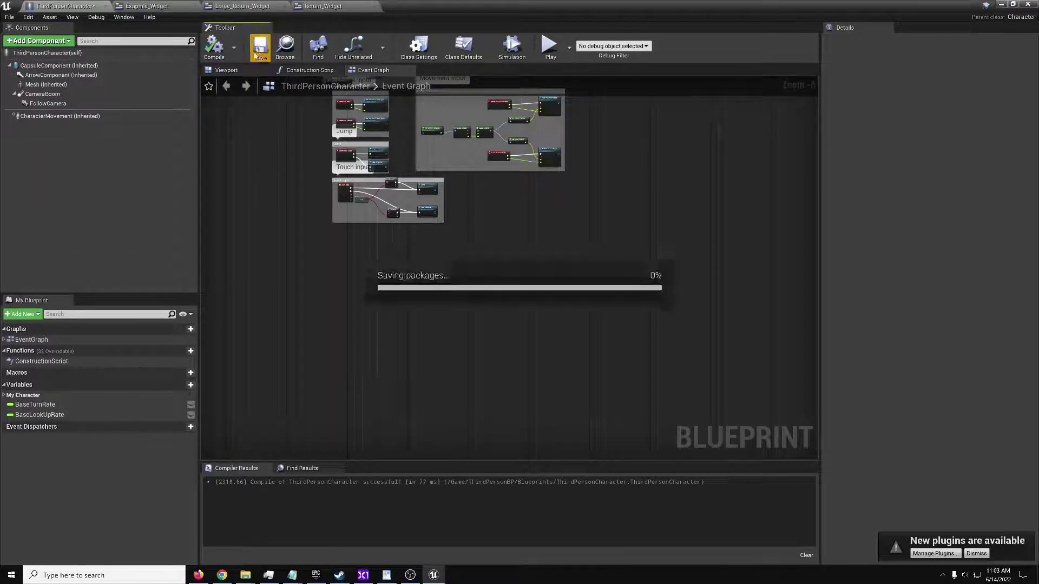
left_click(1001, 5)
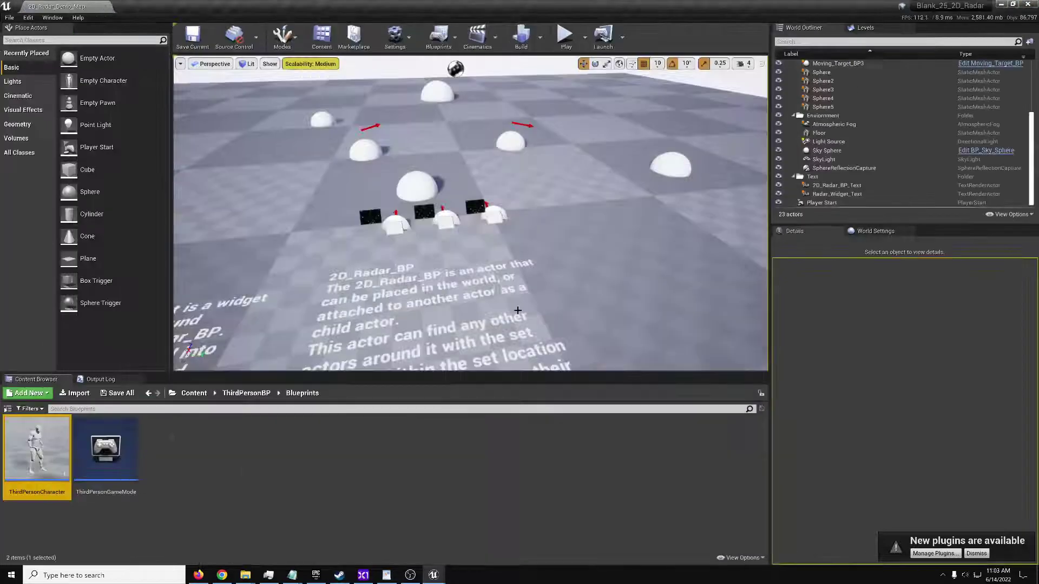
Step: Open the Full_Radar_Demo_BP blueprint of the middle demo scanner in the level and show its component layout in 3D
left_click(381, 228)
key("f")
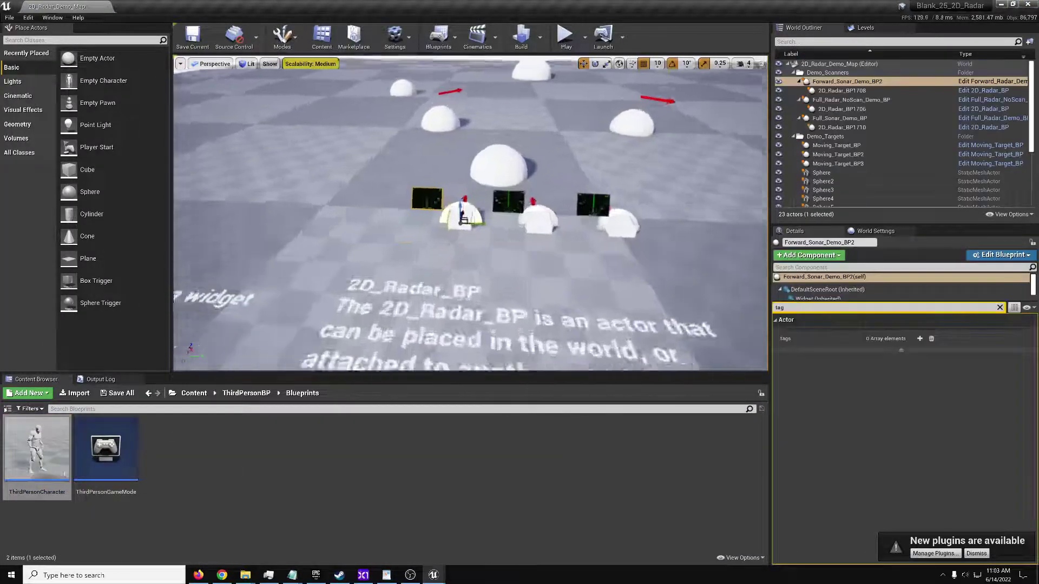
scroll(504, 215, "down", 5)
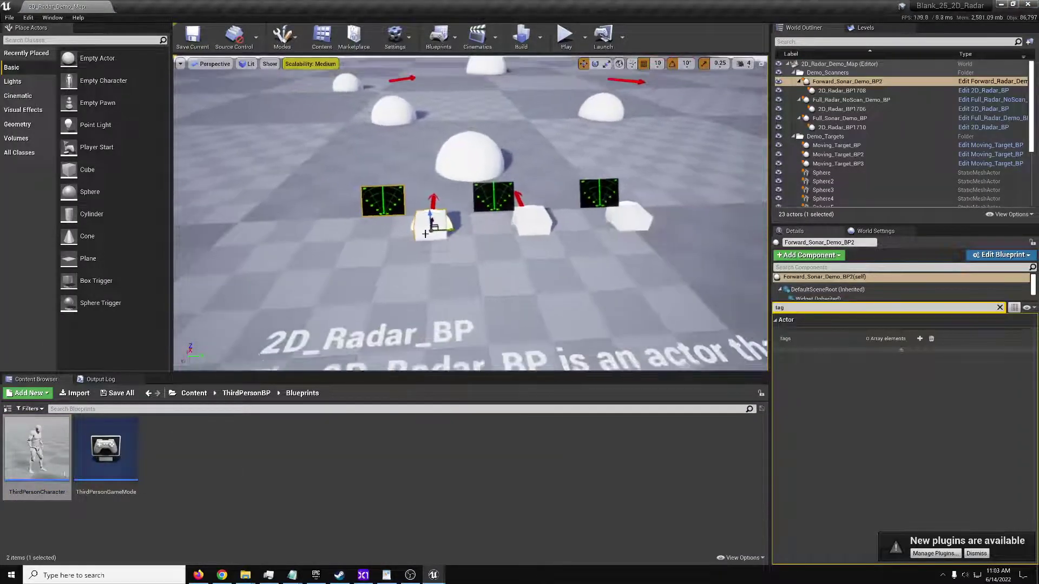
left_click(531, 221)
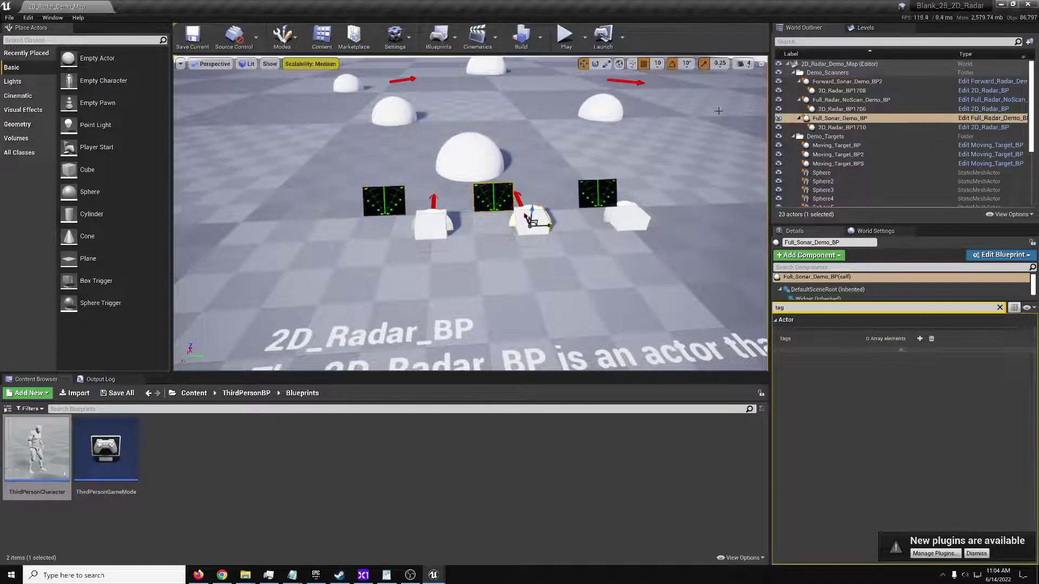
left_click(999, 120)
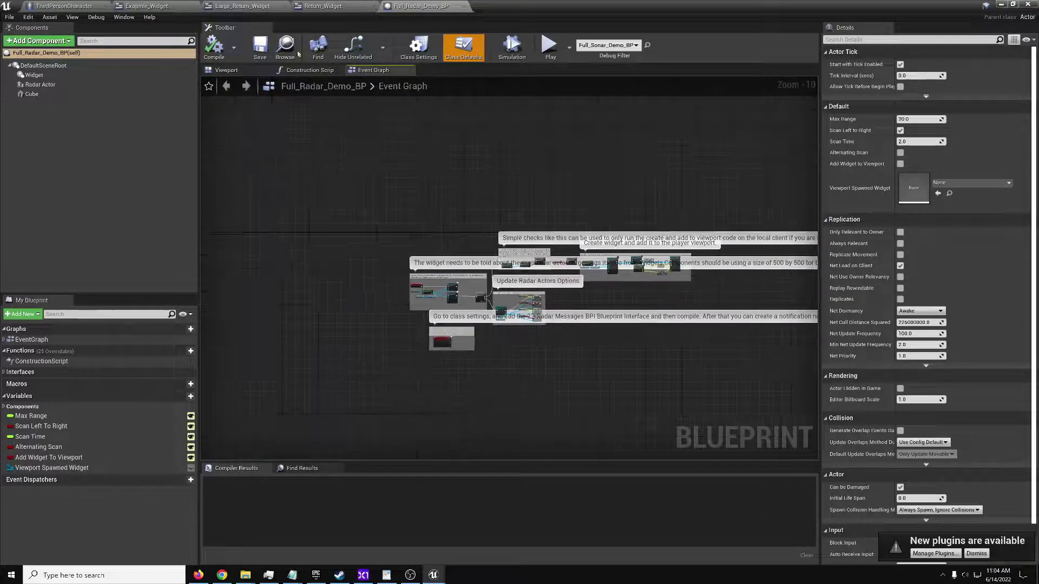
left_click(227, 70)
mouse_move(487, 271)
right_mouse_down()
mouse_move(563, 304)
mouse_move(541, 324)
mouse_move(530, 270)
mouse_move(489, 290)
right_mouse_up()
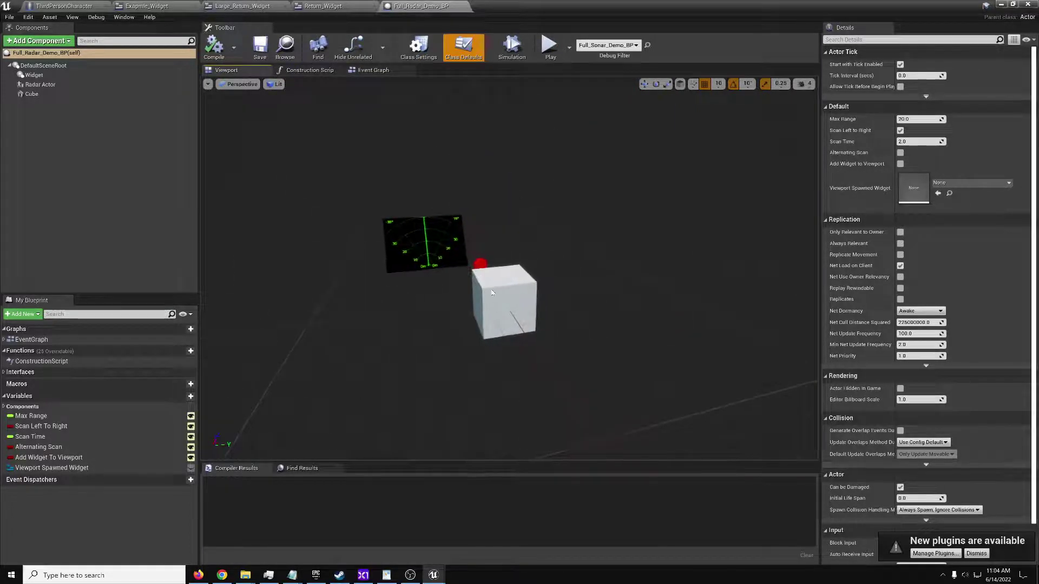
Step: Copy the Widget and Radar Actor components from Full_Radar_Demo_BP and paste them into ThirdPersonCharacter
left_click(35, 85)
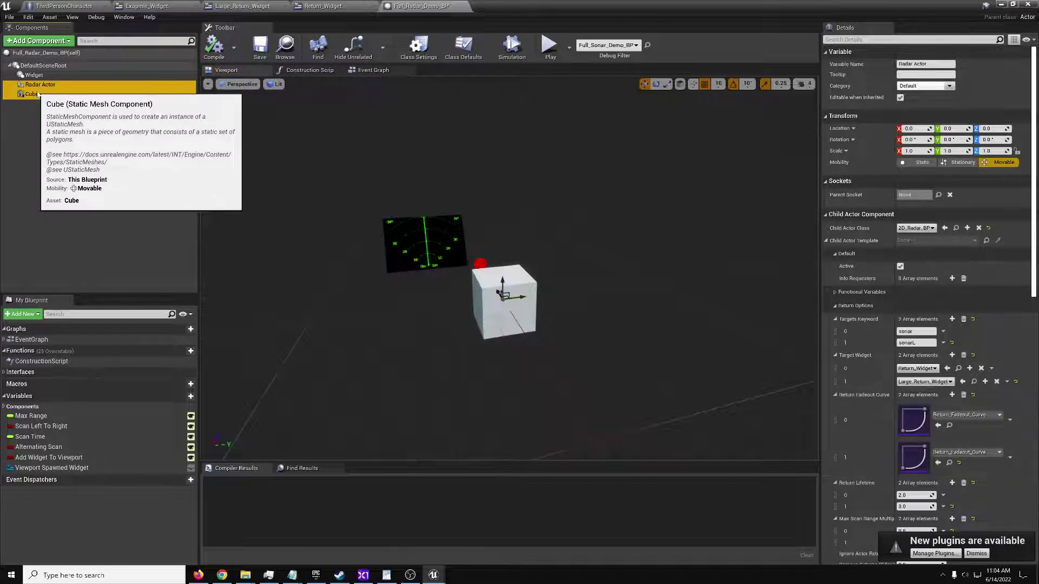
left_click(31, 95, "ctrl")
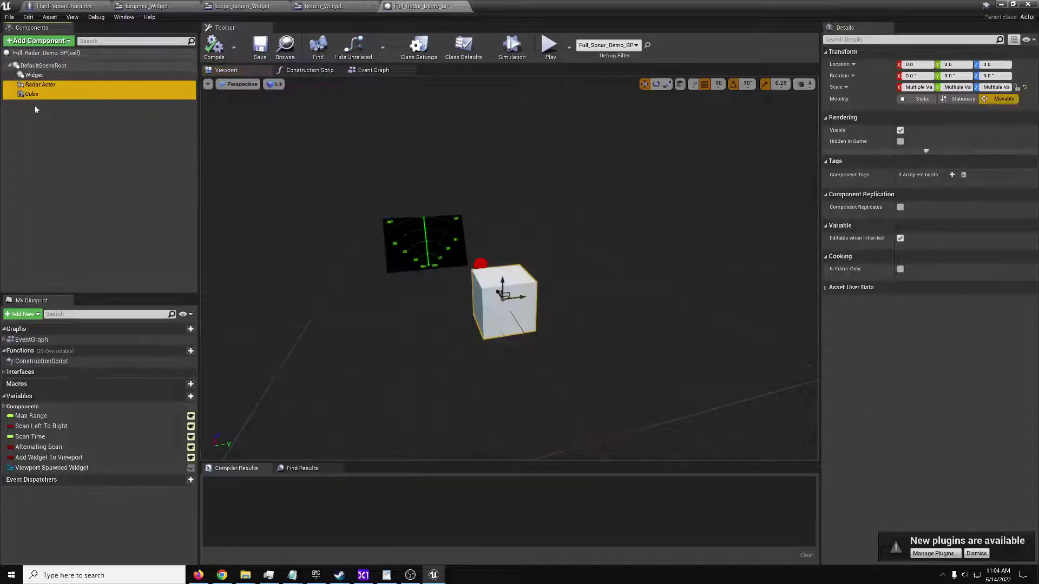
left_click(39, 85)
left_click(32, 76, "ctrl")
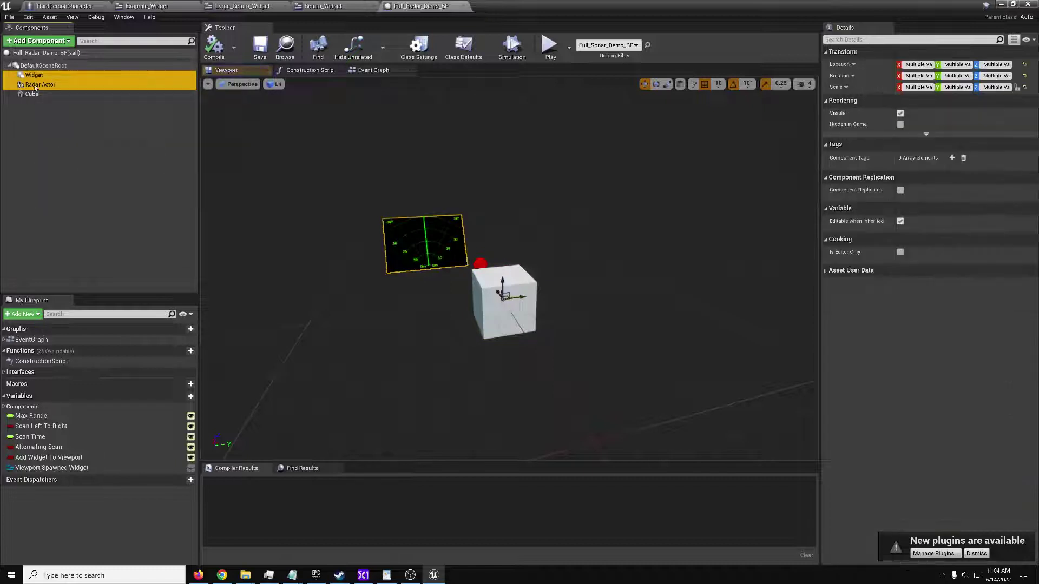
left_click(38, 86)
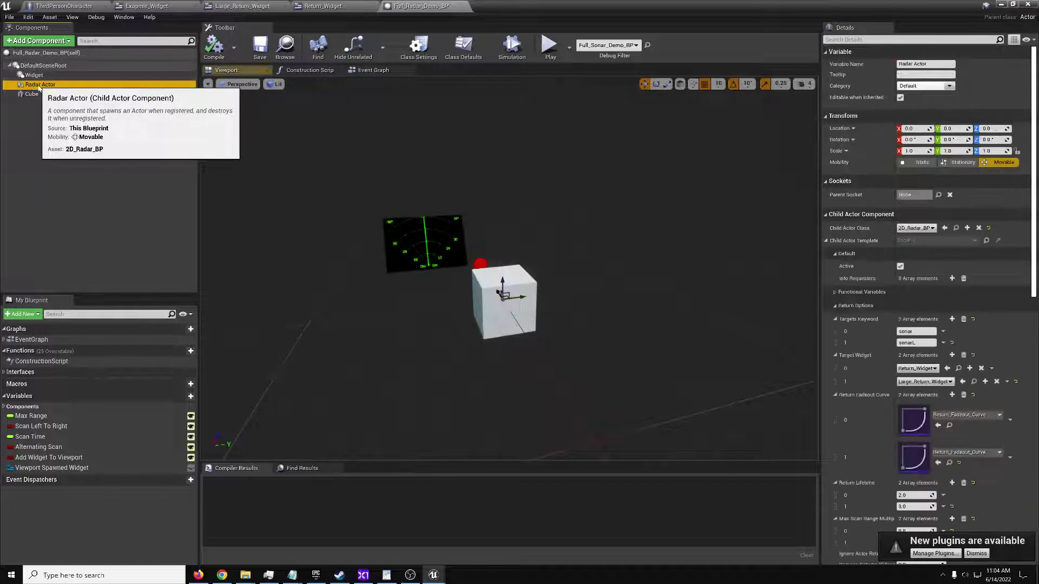
left_click(32, 75, "ctrl")
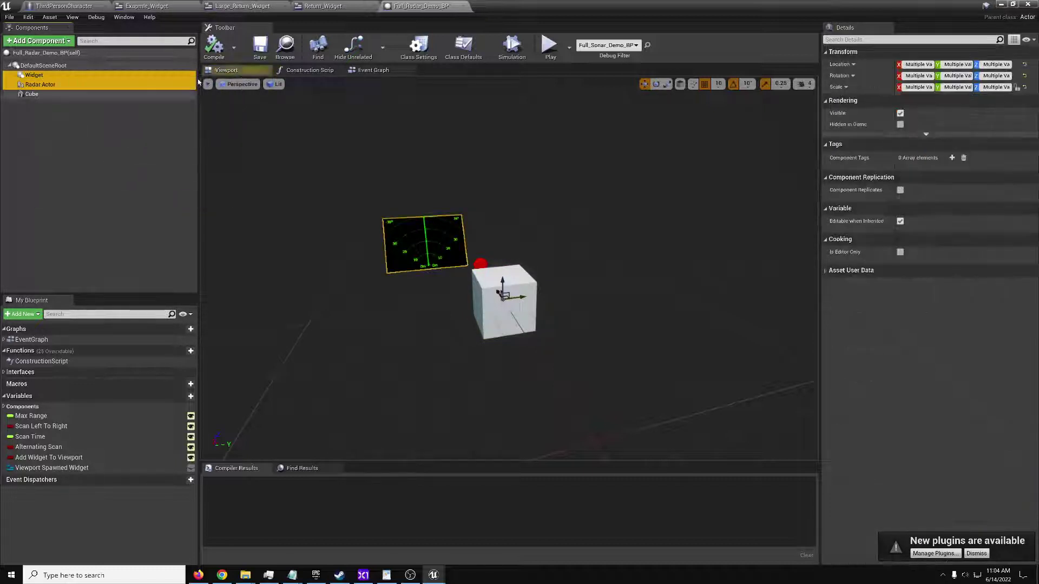
left_click(90, 8)
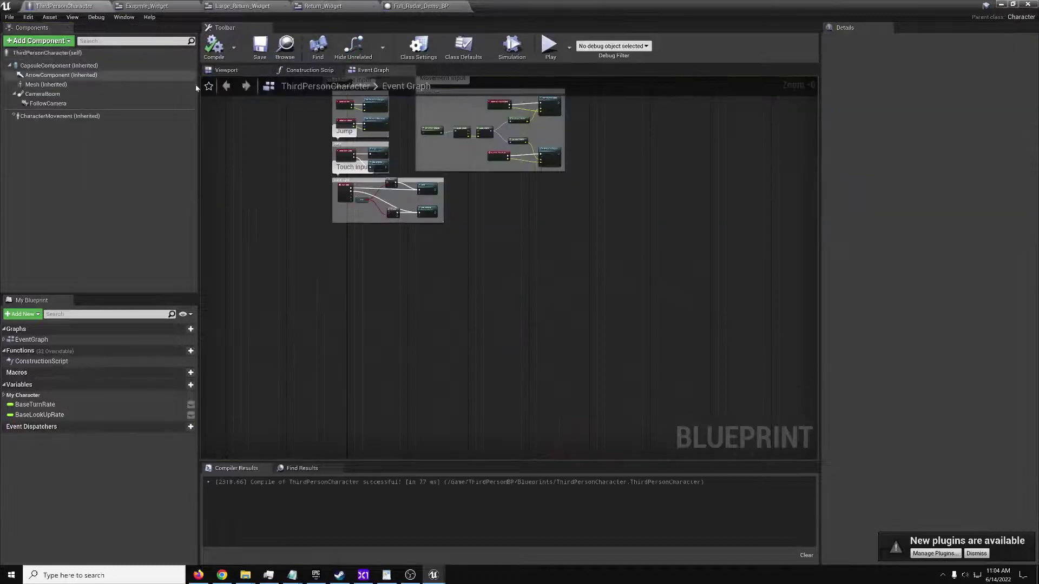
left_click(228, 70)
left_click(59, 65)
key("ctrl+v")
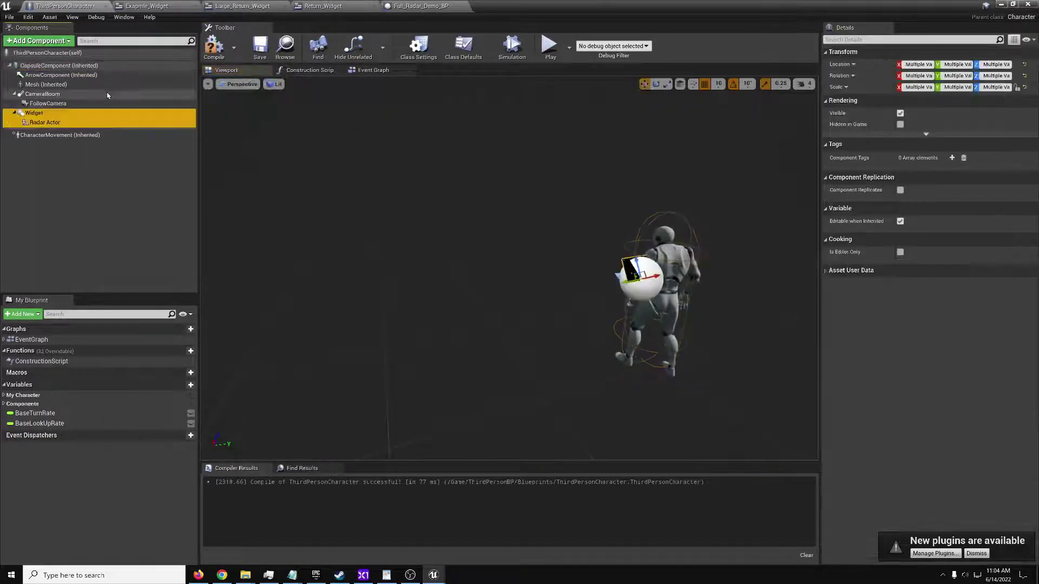
Step: Move Radar Actor out from under Widget so both components sit directly under CapsuleComponent
left_click(44, 112)
left_click_drag(33, 122, 38, 114)
left_click(34, 113)
Step: Select Widget and Radar Actor together and set their location and rotation to 0 on all axes
right_click_drag(379, 228, 509, 227)
left_click(73, 124, "ctrl")
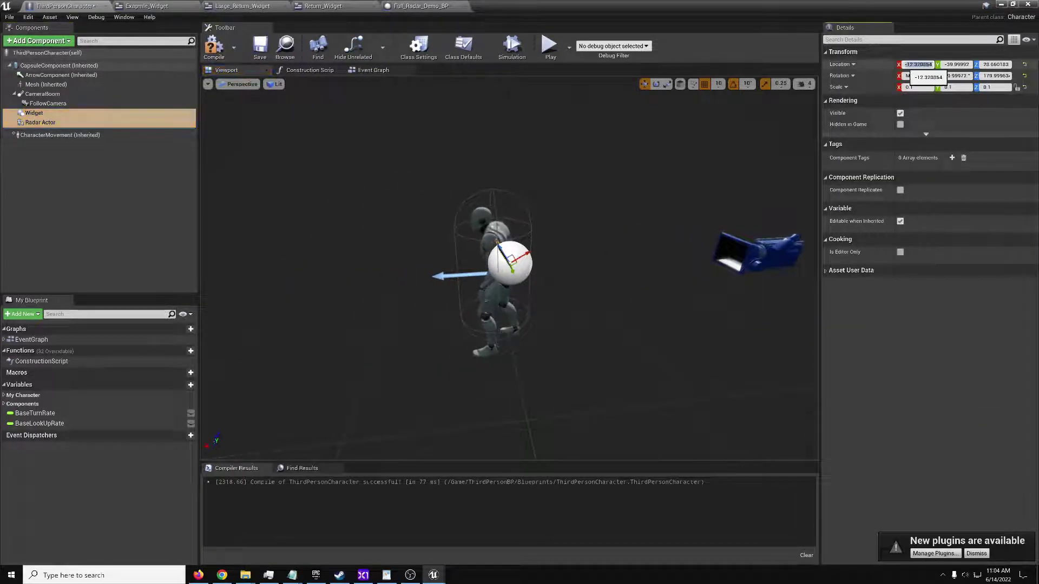
type("0")
key("Tab")
type("0")
key("Tab")
type("0")
key("Return")
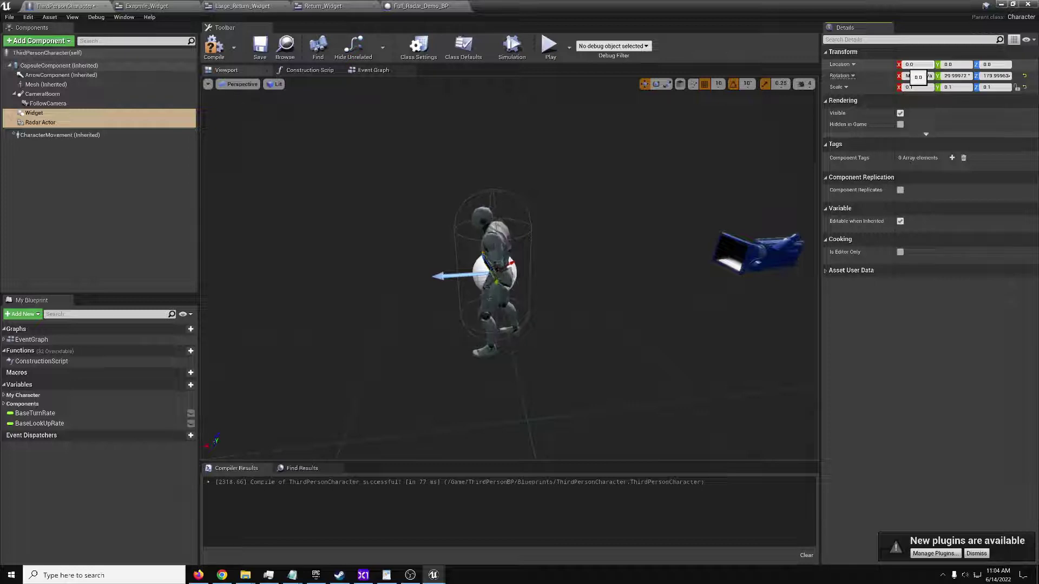
type("0")
key("Tab")
type("0")
key("Tab")
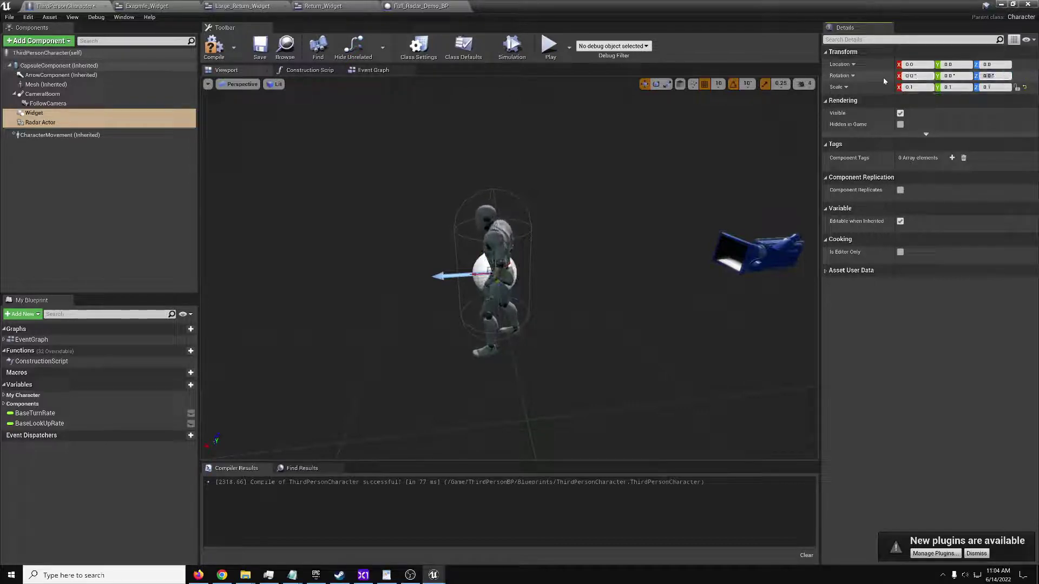
Step: Place the Widget component beside the character at about shoulder height, left of the body, and rotate it to face the follow camera
left_click(34, 113)
right_click_drag(440, 285, 453, 286)
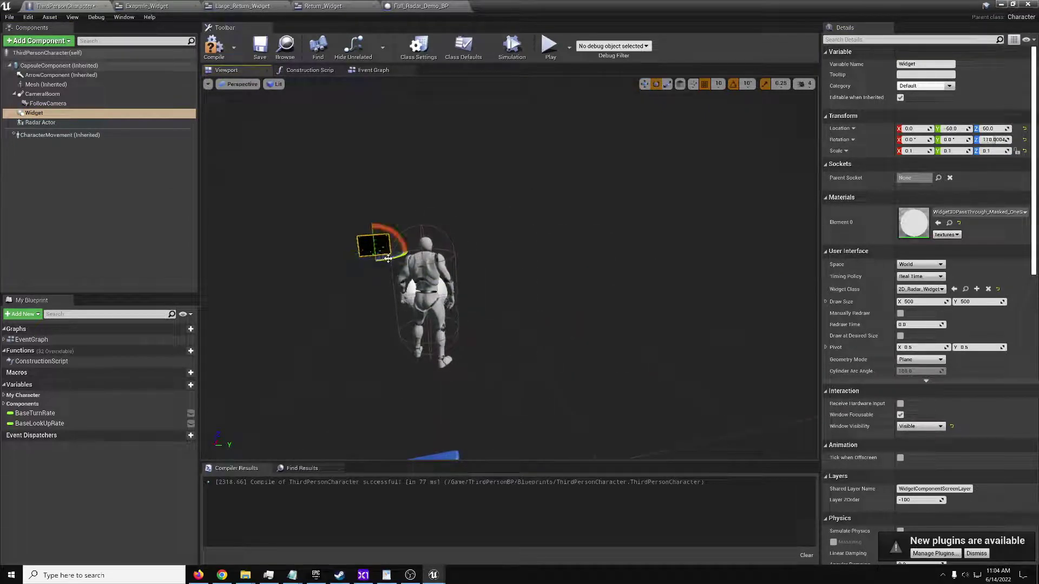
right_click_drag(374, 263, 330, 263)
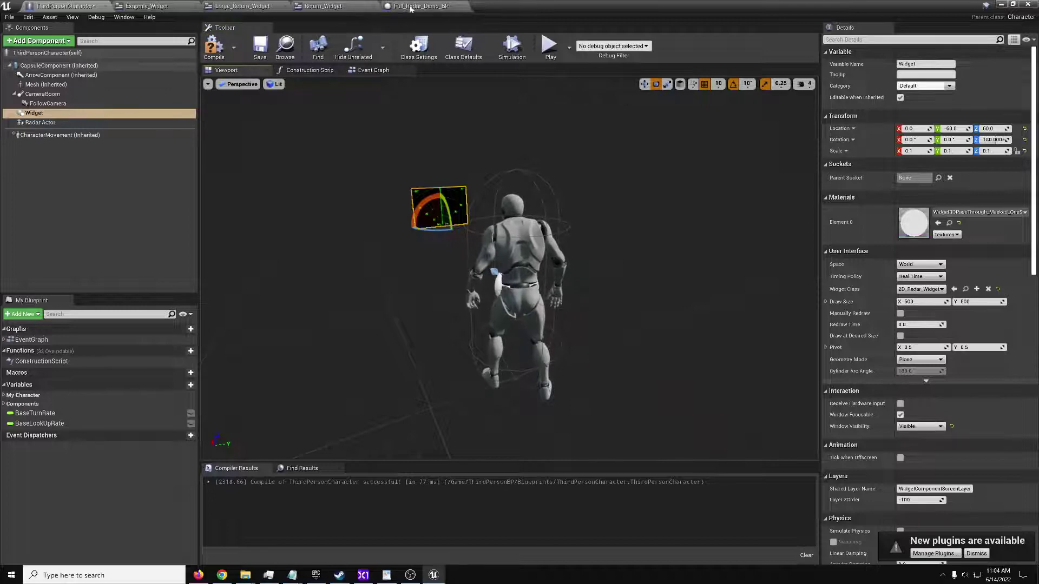
Step: Copy the Event BeginPlay radar setup nodes from Full_Radar_Demo_BP into ThirdPersonCharacter's Event Graph, and compile and save the character
left_click(421, 6)
left_click(371, 70)
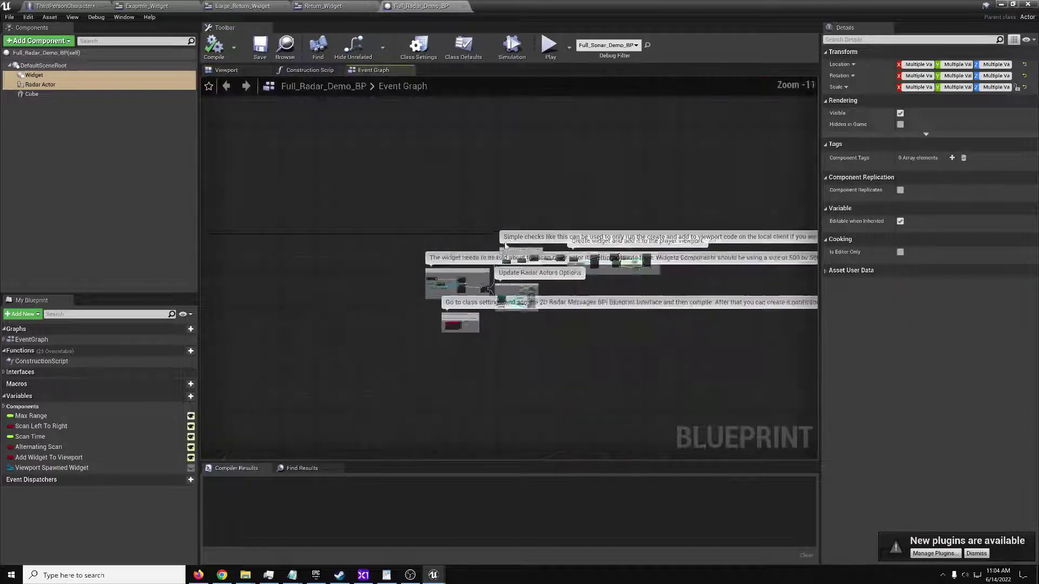
scroll(356, 291, "up", 10)
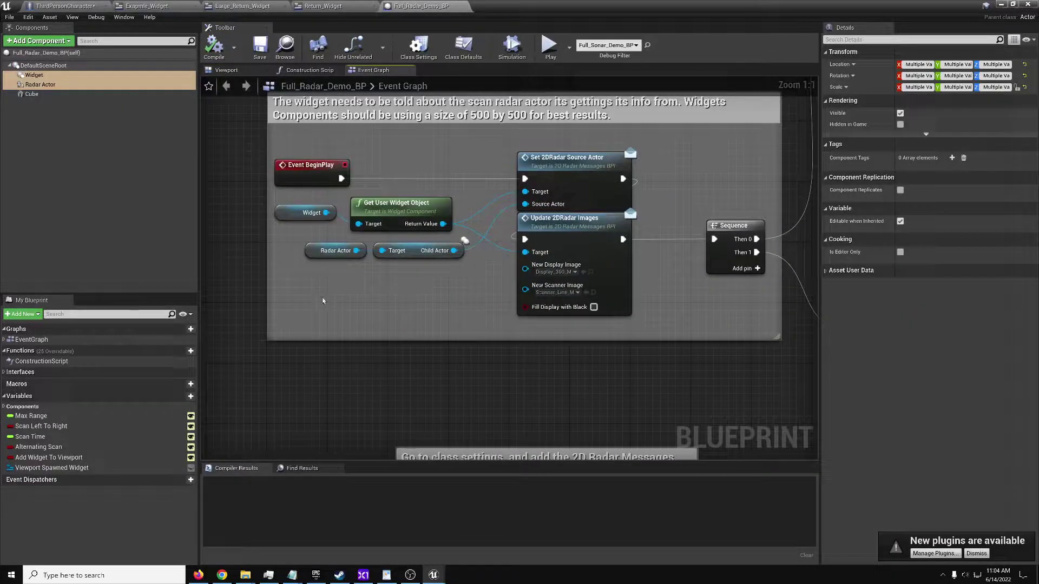
left_click_drag(310, 307, 599, 153)
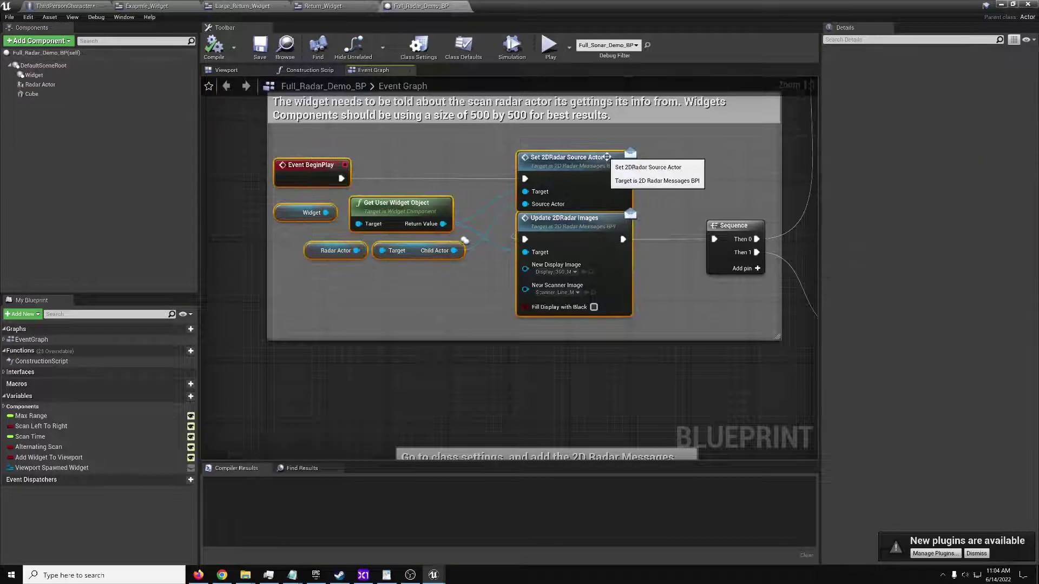
left_click(59, 8)
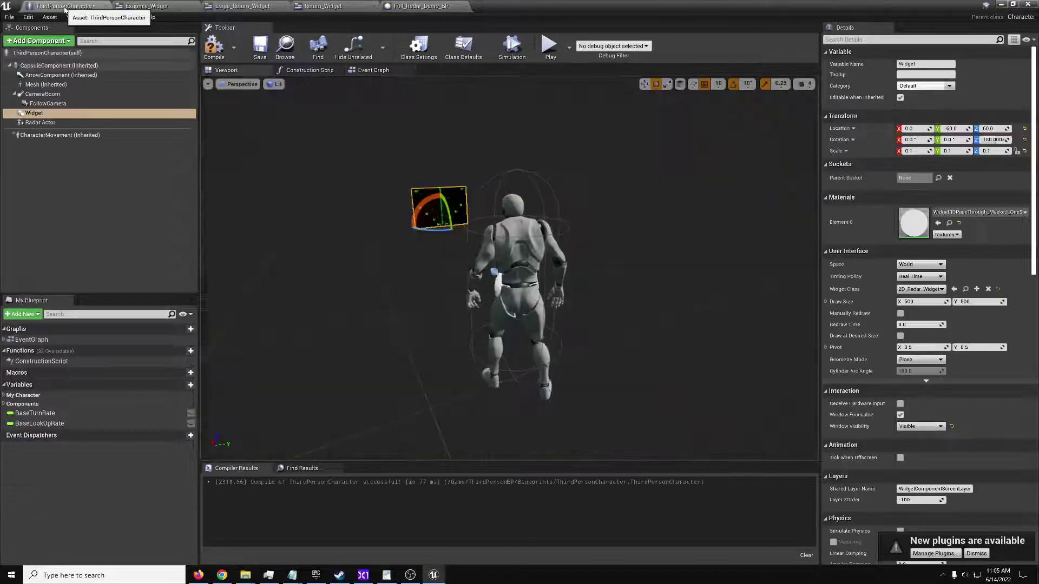
left_click(365, 70)
key("ctrl+v")
scroll(368, 252, "up", 6)
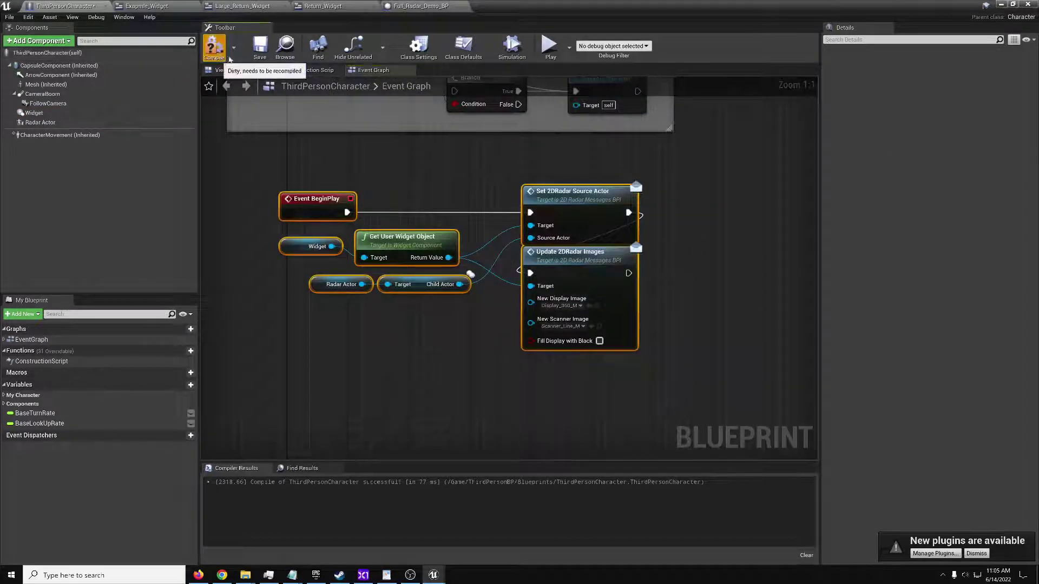
left_click(214, 46)
left_click(260, 46)
Step: Play the demo map briefly to test the radar display beside the character
left_click(1009, 5)
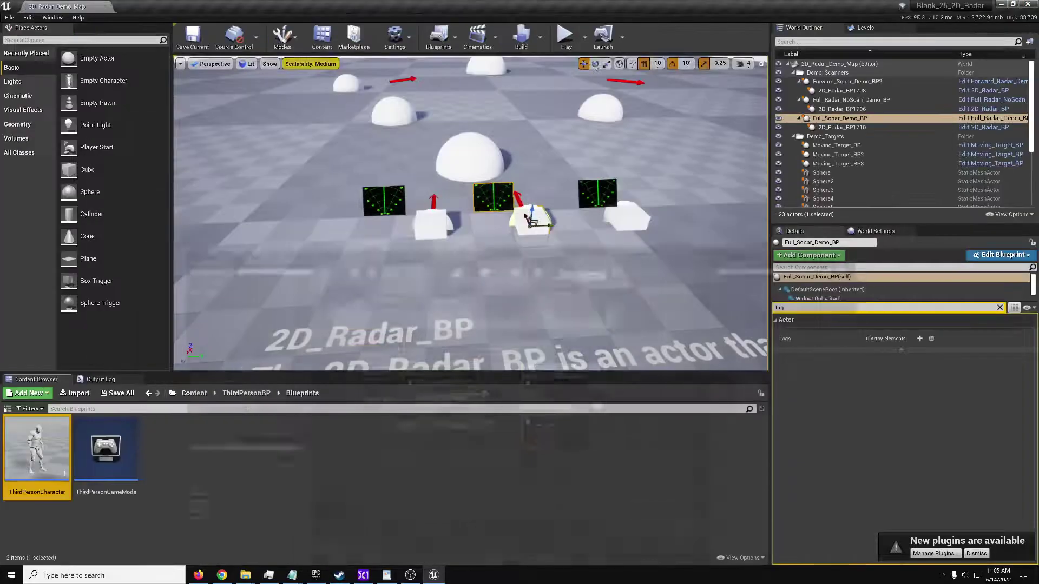
left_click(566, 36)
key("w")
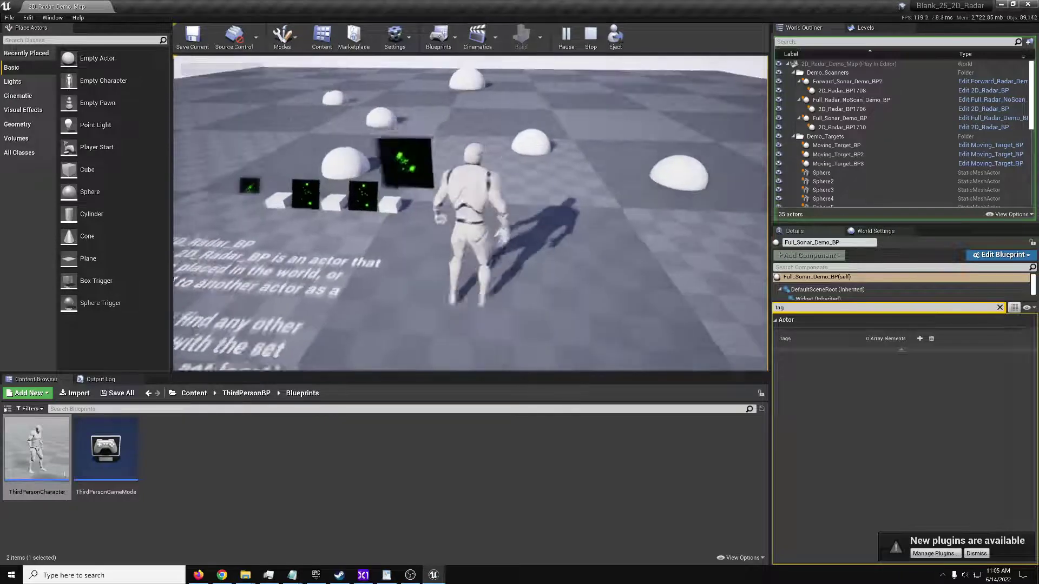
key("Escape")
Step: Review ThirdPersonCharacter's pasted radar nodes, the Radar Actor and Widget component settings, and the widget's placement beside the character
left_click(433, 575)
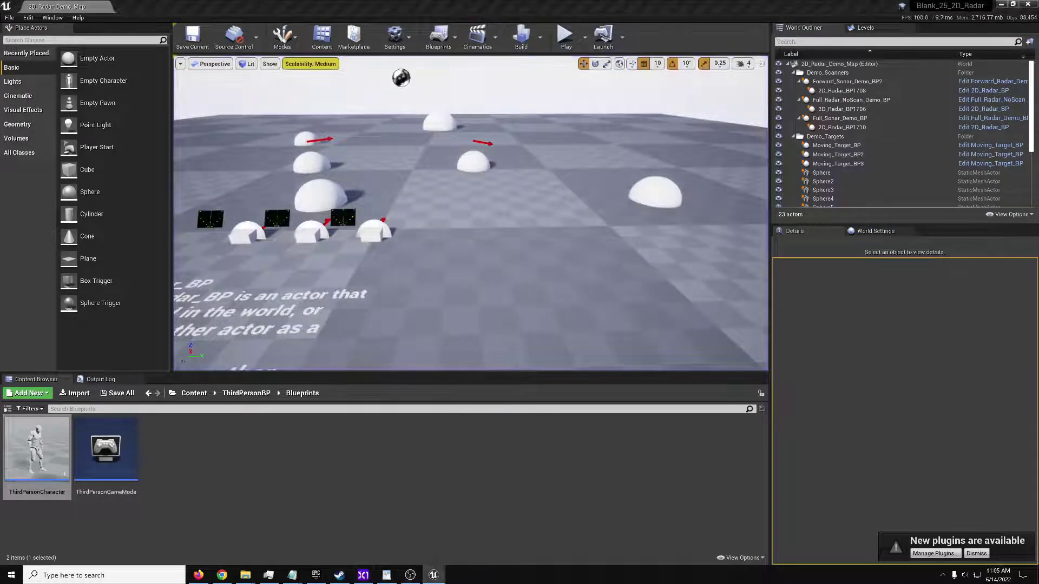
left_click(492, 535)
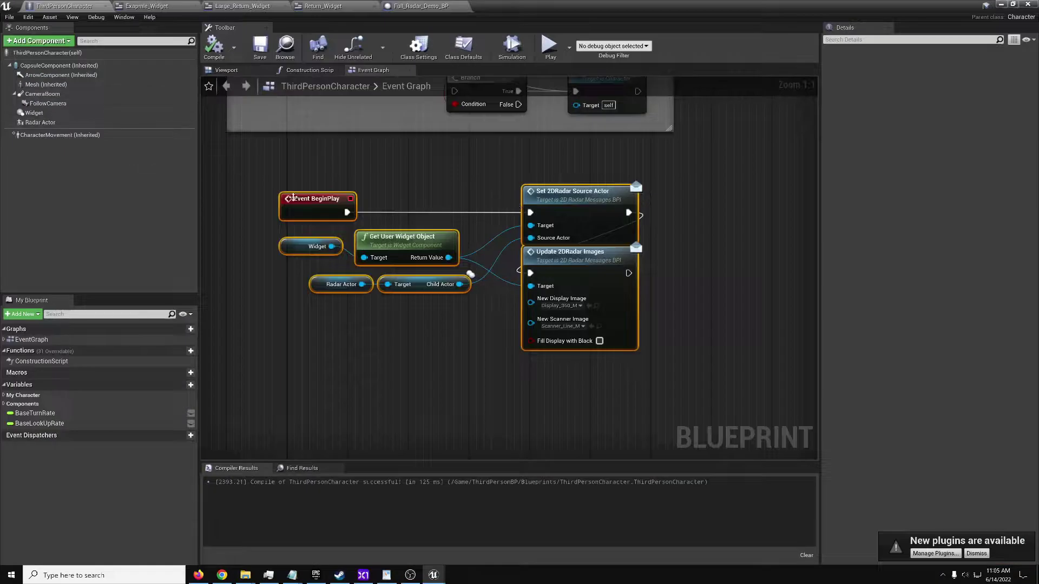
left_click(39, 122)
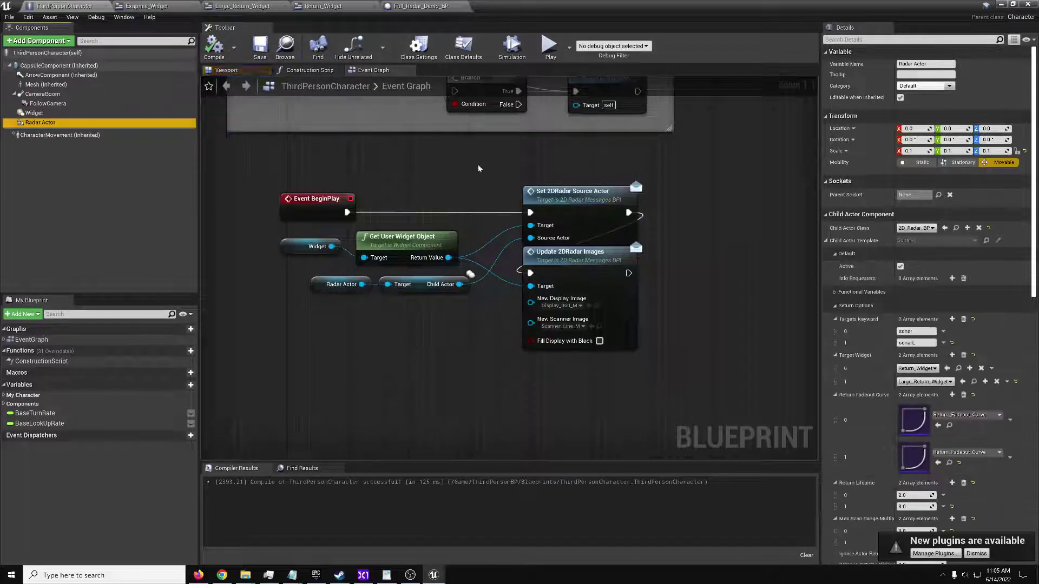
left_click(573, 199)
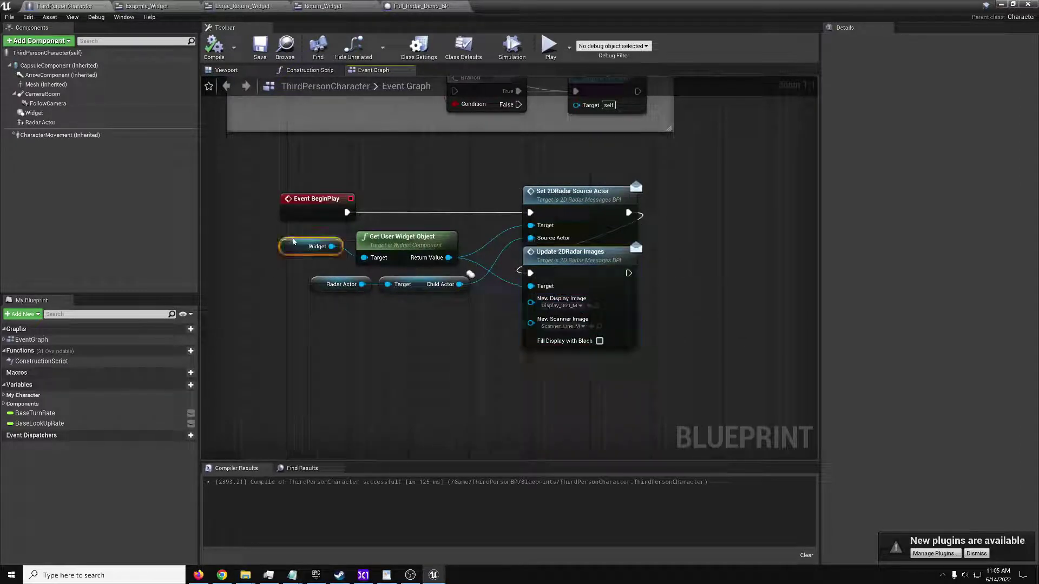
left_click(34, 112)
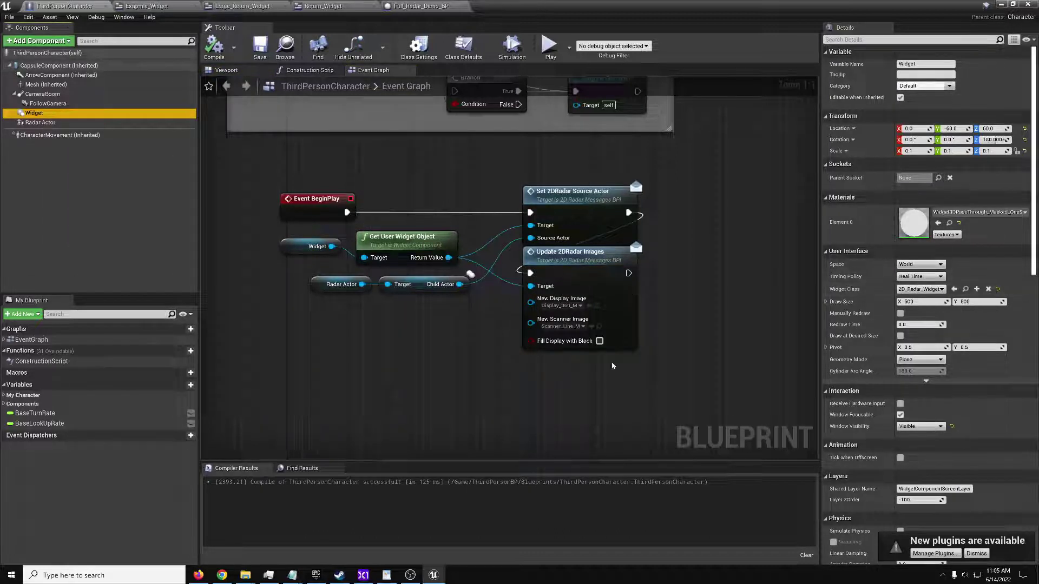
left_click(227, 70)
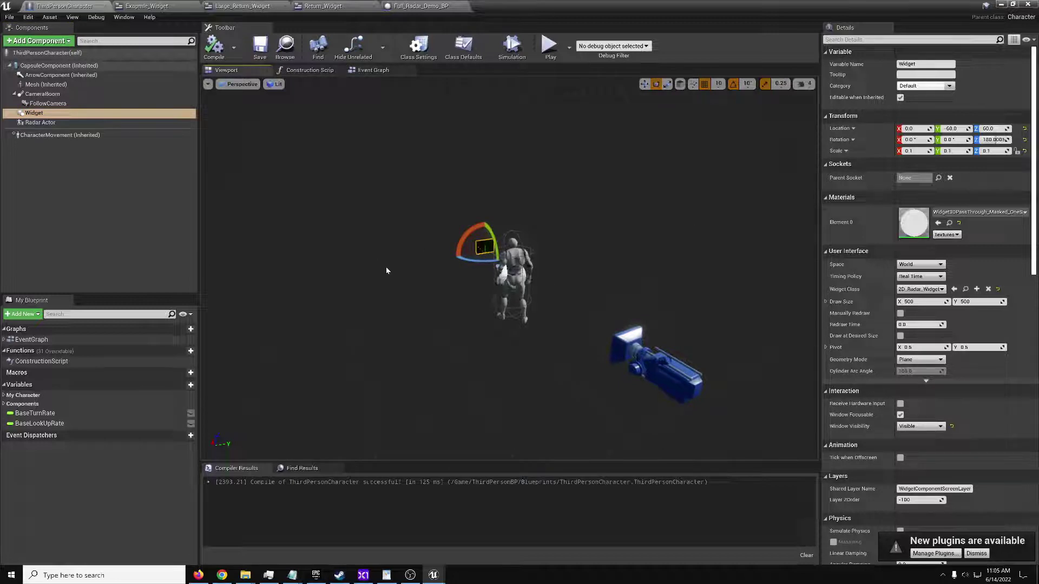
right_click_drag(535, 260, 559, 242)
Step: Play-test the demo map again, running the character around the scanners and targets to check how its radar responds
left_click(1001, 5)
left_click(566, 36)
key("w")
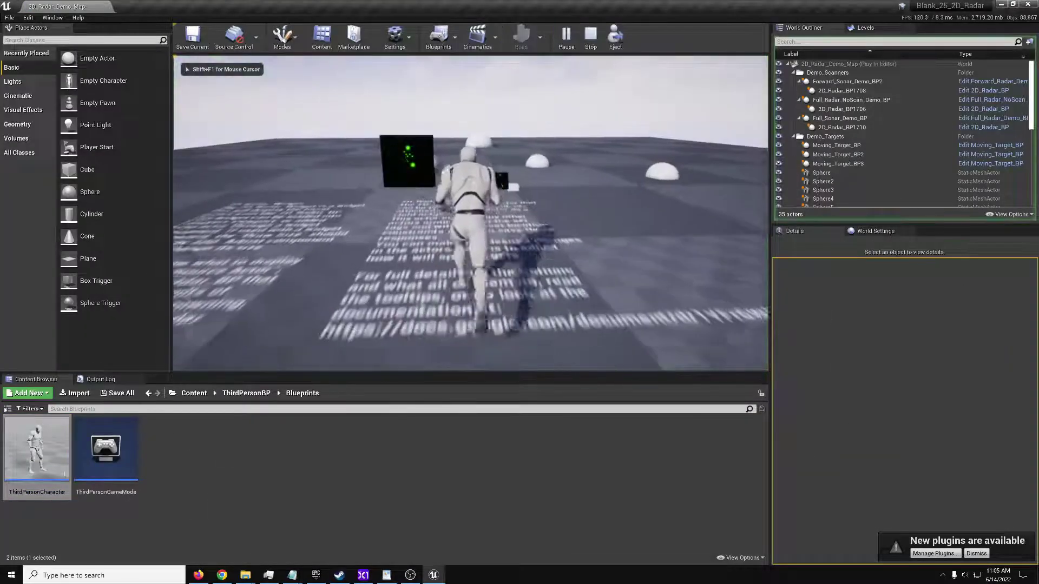
key("d")
key("s")
key("w")
key("w")
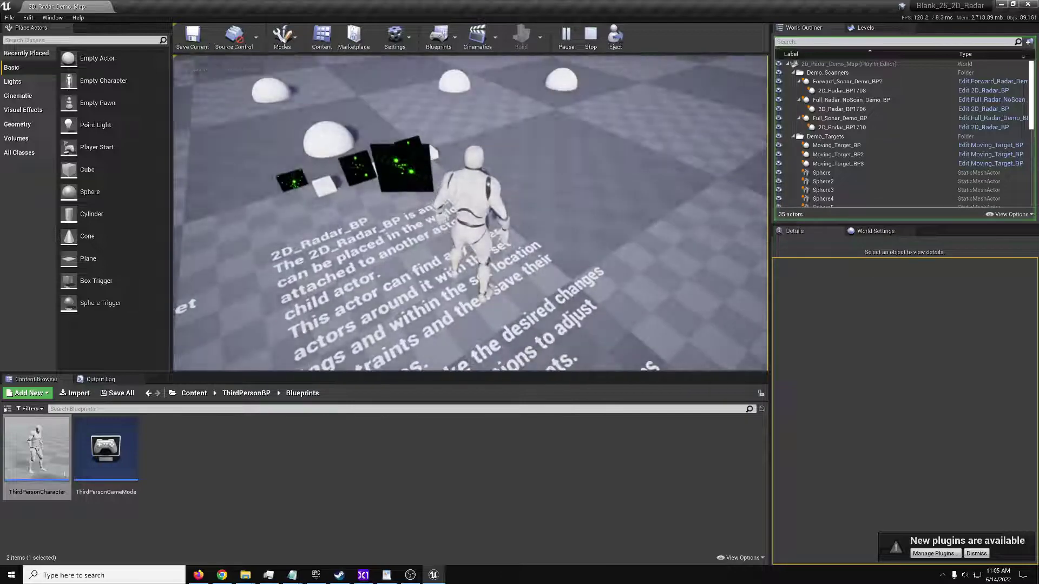
key("s")
key("w")
key("w")
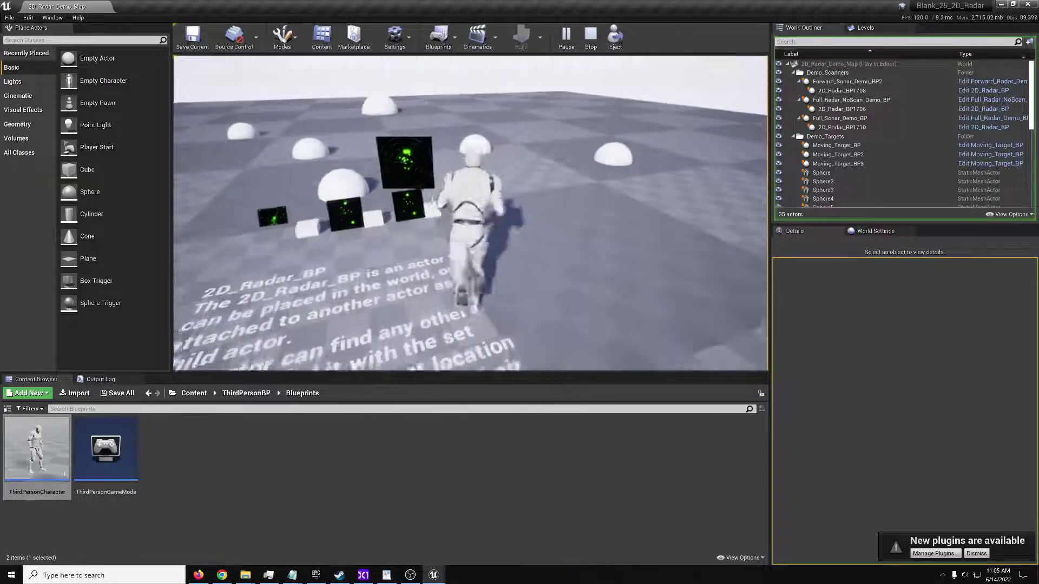
key("w")
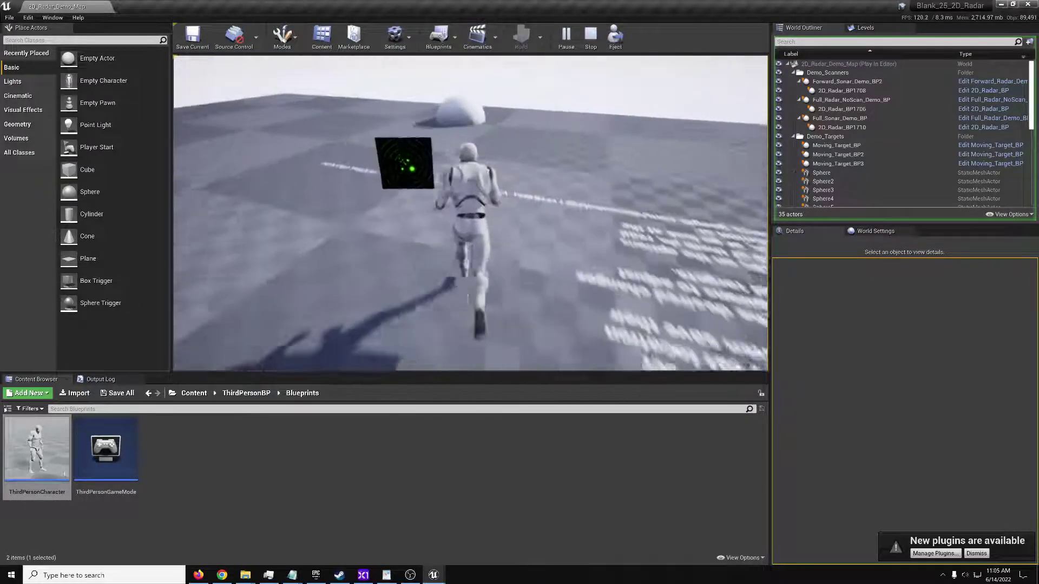
key("w")
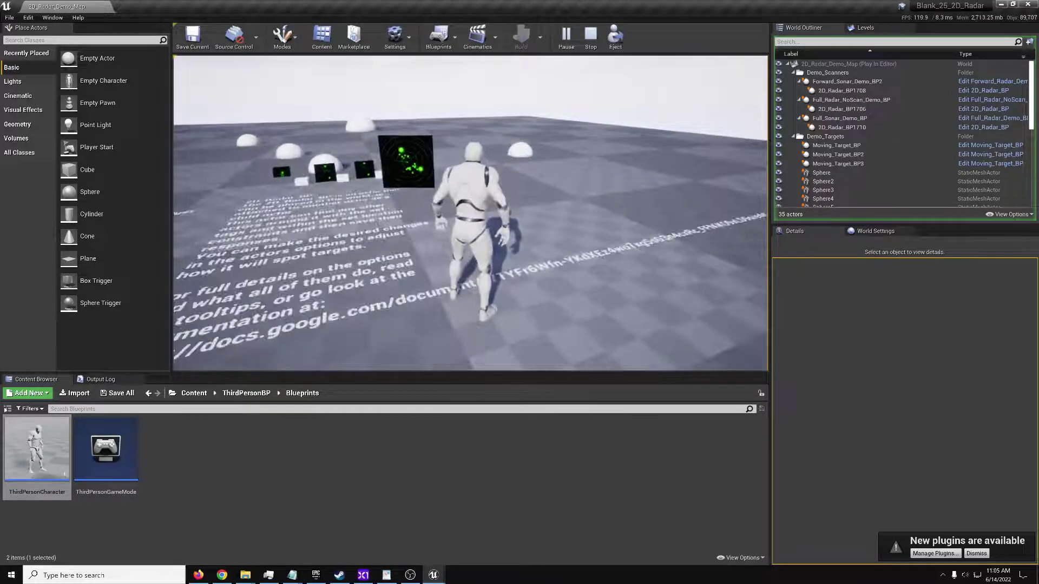
key("Escape")
right_click(411, 471)
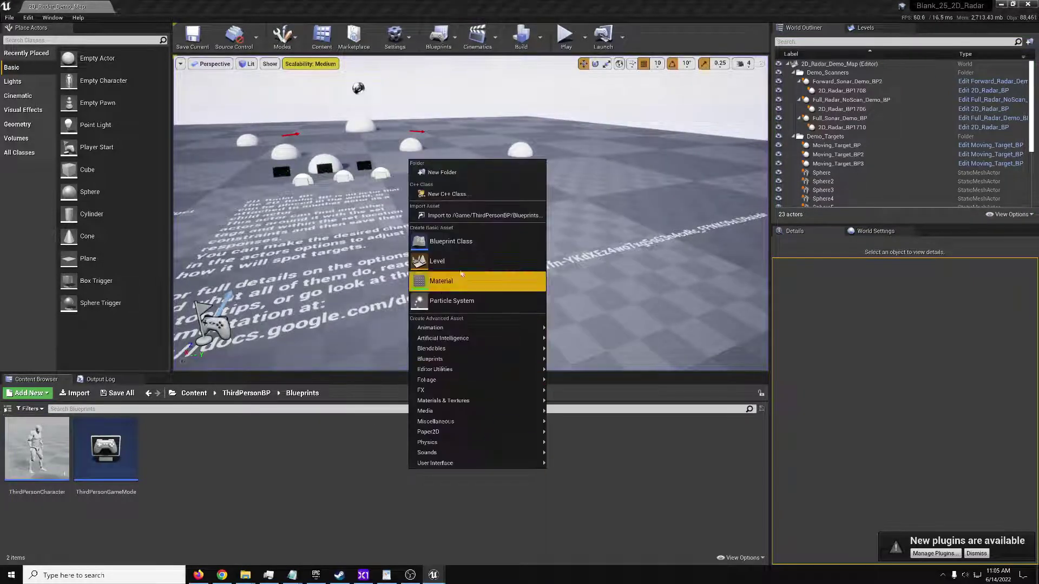
left_click(340, 506)
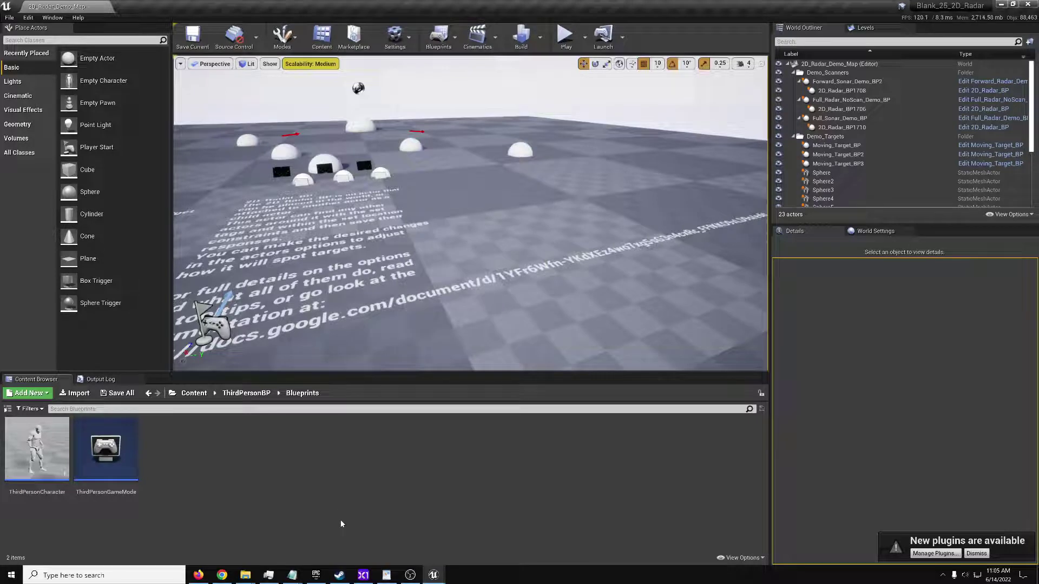